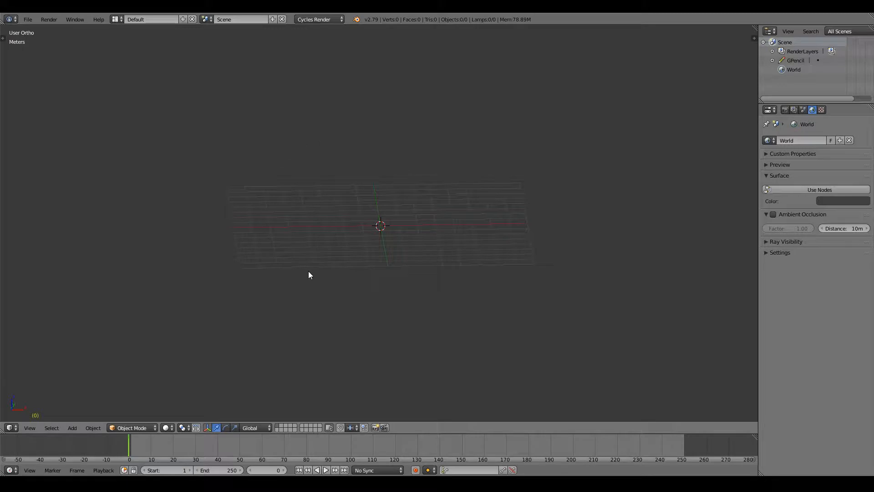
Set the viewport to front orthographic view and choose Cycles Render as the render engine.
{"action": "middle_click_drag", "start_coordinate": [316, 275], "coordinate": [423, 235]}
{"action": "key", "text": "KP_1"}
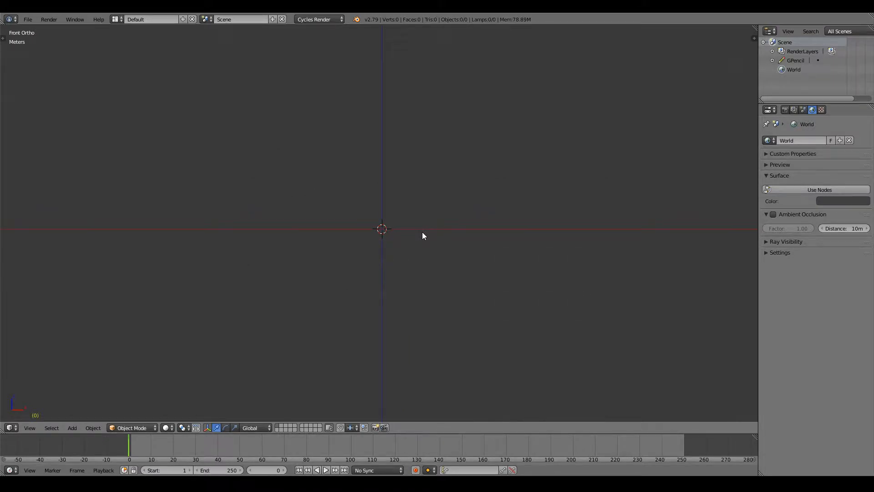
{"action": "key", "text": "KP_3"}
{"action": "key", "text": "KP_1"}
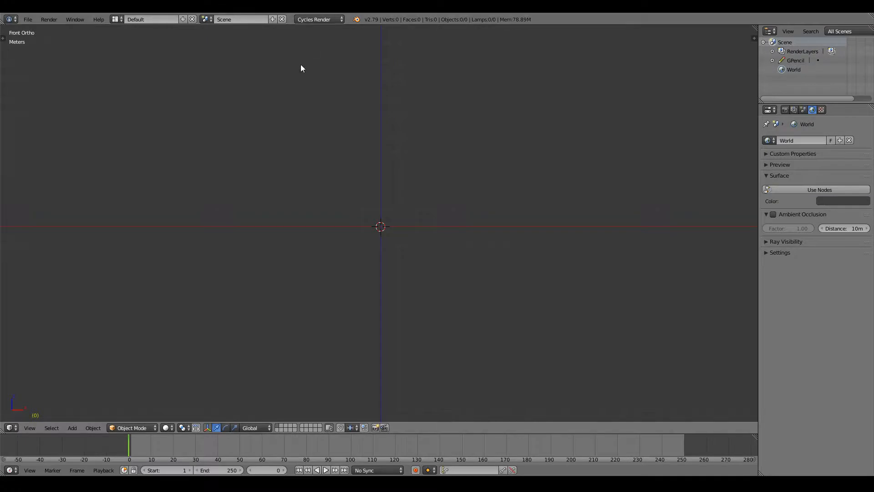
{"action": "key", "text": "ctrl+KP_6"}
{"action": "left_click", "coordinate": [318, 19]}
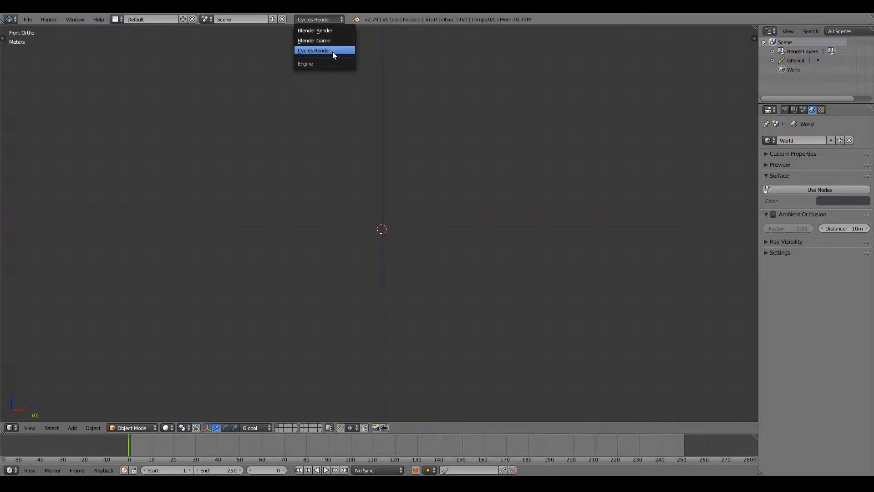
{"action": "left_click", "coordinate": [333, 51]}
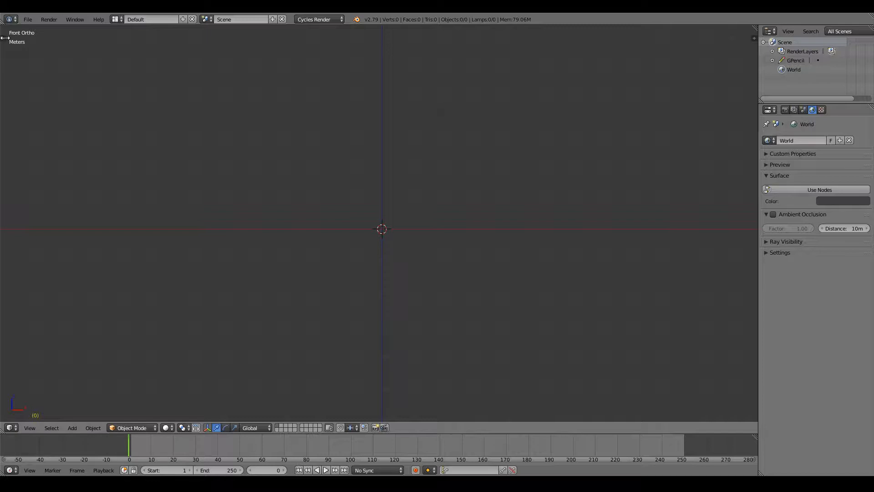
Show both the tool shelf and the properties sidebar in the 3D viewport.
{"action": "left_click_drag", "start_coordinate": [5, 37], "coordinate": [159, 45]}
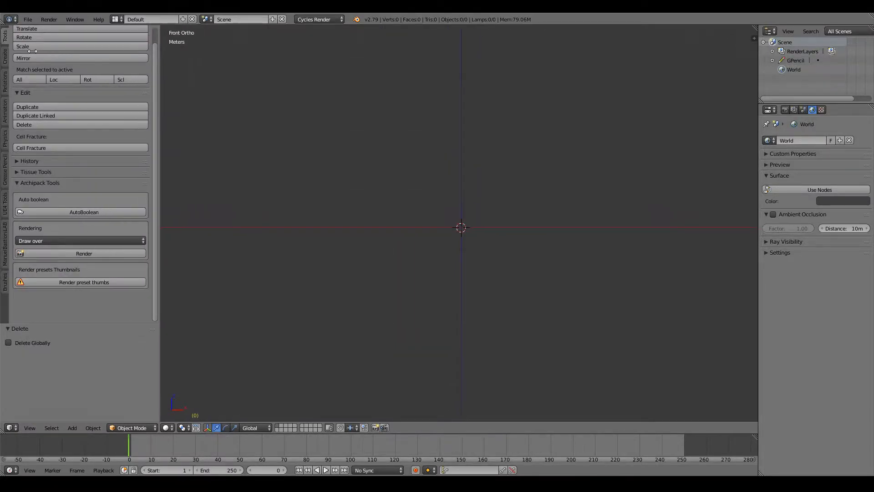
{"action": "left_click_drag", "start_coordinate": [32, 51], "coordinate": [25, 51]}
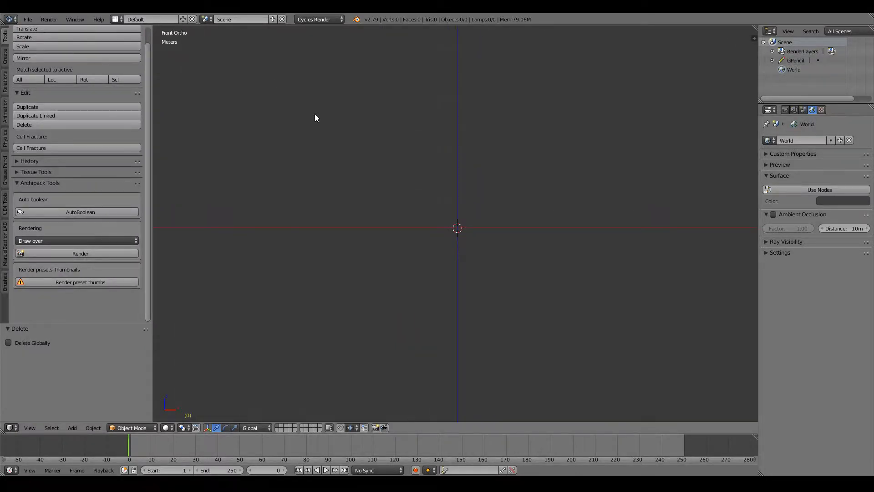
{"action": "key", "text": "t"}
{"action": "key", "text": "t"}
{"action": "key", "text": "t"}
{"action": "key", "text": "t"}
{"action": "key", "text": "t"}
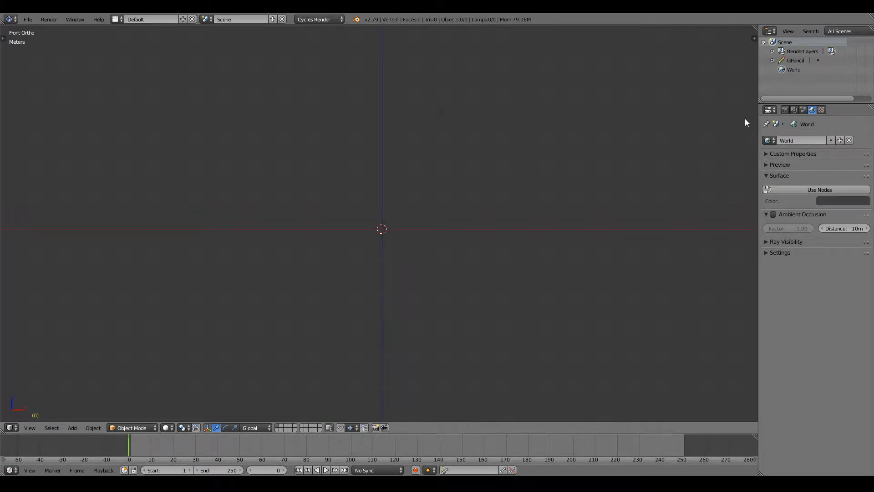
{"action": "key", "text": "n"}
{"action": "key", "text": "n"}
{"action": "key", "text": "n"}
{"action": "key", "text": "n"}
{"action": "key", "text": "n"}
{"action": "key", "text": "n"}
{"action": "key", "text": "n"}
{"action": "key", "text": "n"}
{"action": "key", "text": "n"}
{"action": "key", "text": "t"}
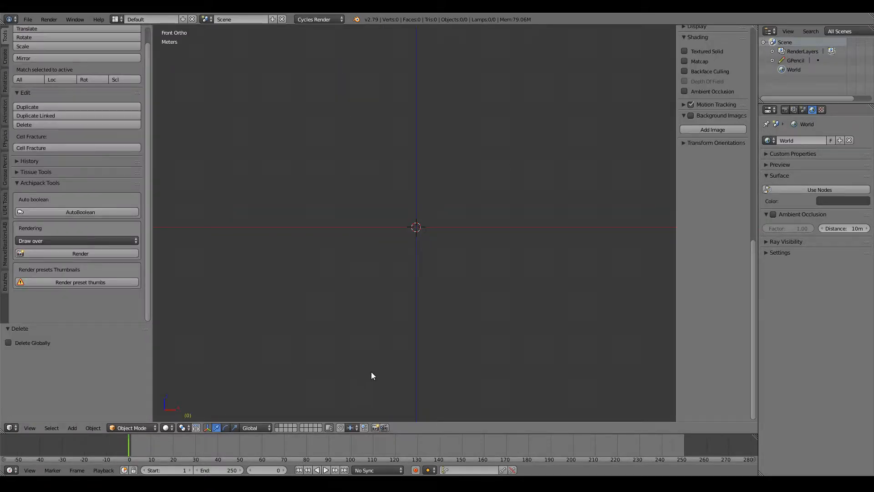
{"action": "left_click", "coordinate": [73, 428]}
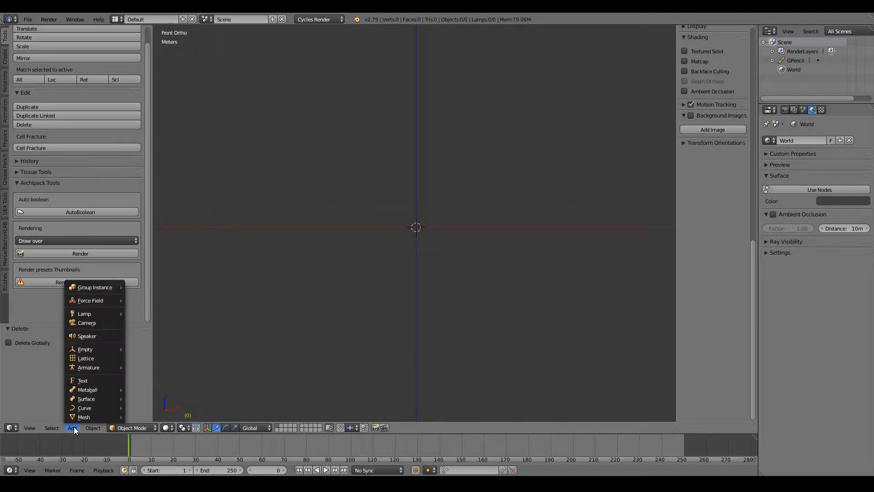
{"action": "mouse_move", "coordinate": [97, 416]}
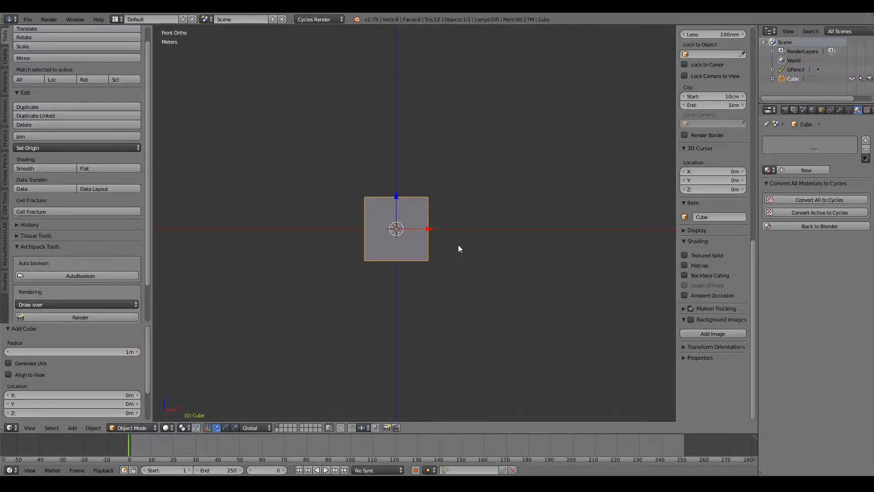
{"action": "key", "text": "ctrl+z"}
Place the 3D cursor at a few spots in the viewport and reset it to the scene origin.
{"action": "scroll", "coordinate": [458, 245], "scroll_direction": "down", "scroll_amount": 5}
{"action": "left_click", "coordinate": [264, 122]}
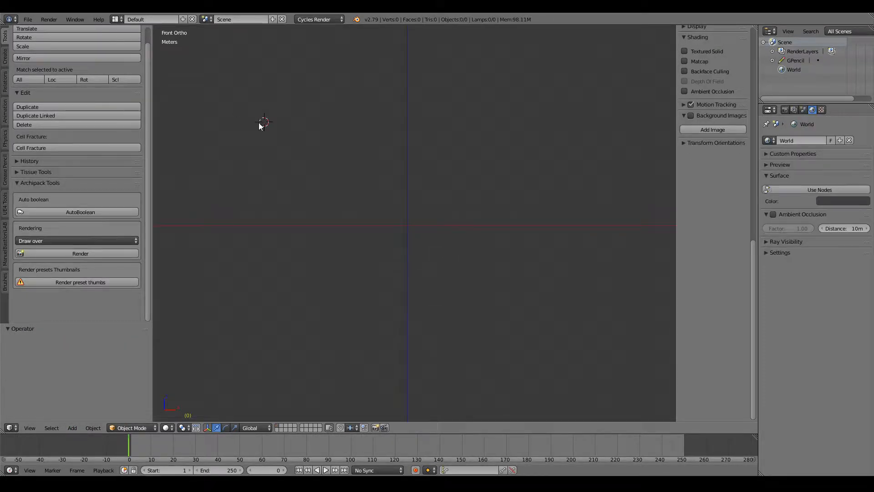
{"action": "left_click", "coordinate": [591, 87]}
{"action": "left_click", "coordinate": [229, 78]}
{"action": "key", "text": "shift+c"}
Add a cube mesh at the scene origin.
{"action": "left_click", "coordinate": [71, 427]}
{"action": "mouse_move", "coordinate": [84, 415]}
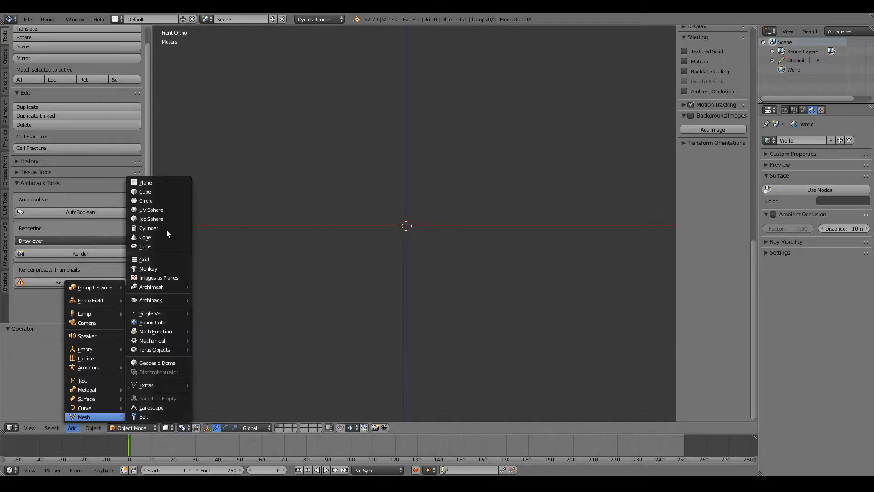
{"action": "left_click", "coordinate": [75, 428]}
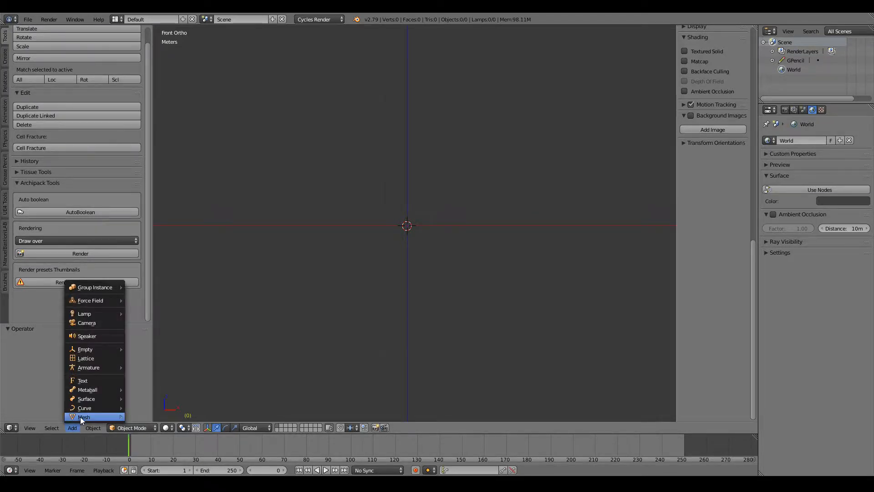
{"action": "mouse_move", "coordinate": [80, 417]}
{"action": "left_click", "coordinate": [201, 189]}
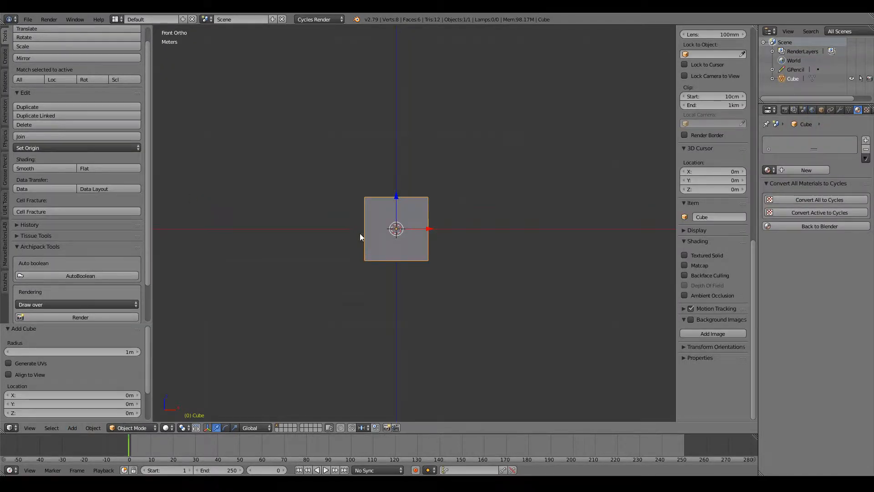
{"action": "scroll", "coordinate": [359, 236], "scroll_direction": "up", "scroll_amount": 3}
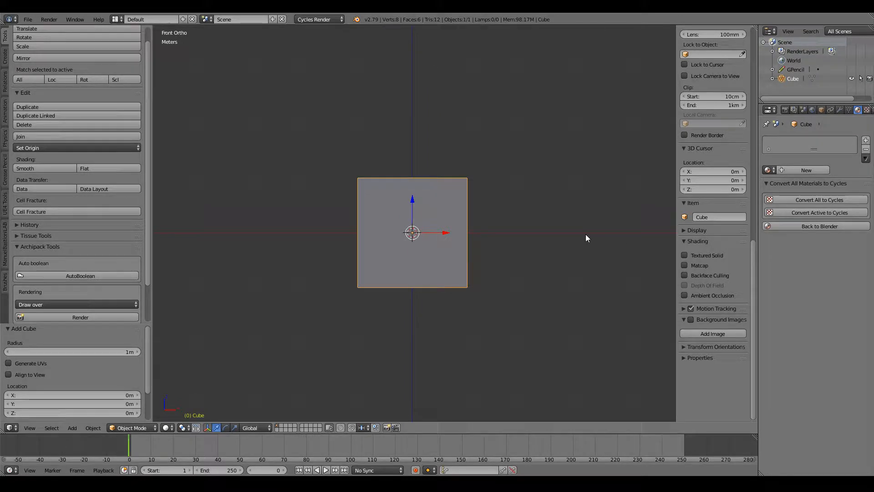
{"action": "scroll", "coordinate": [430, 230], "scroll_direction": "up", "scroll_amount": 4}
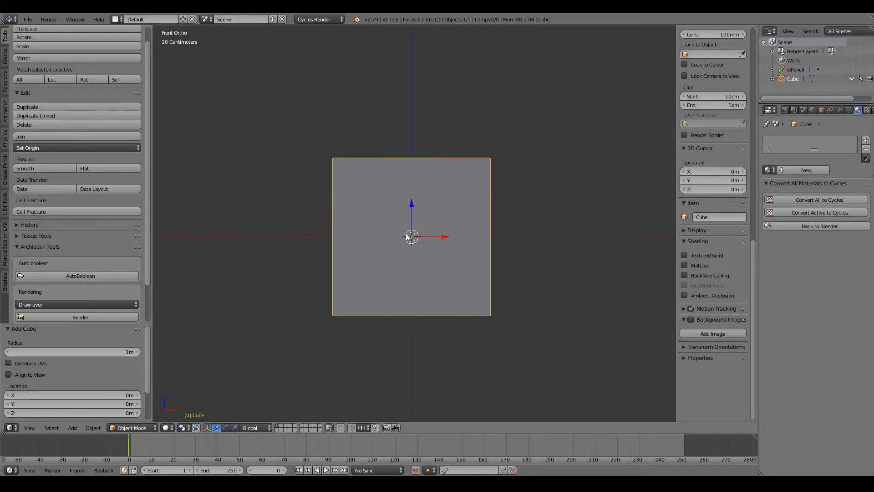
{"action": "key", "text": "g"}
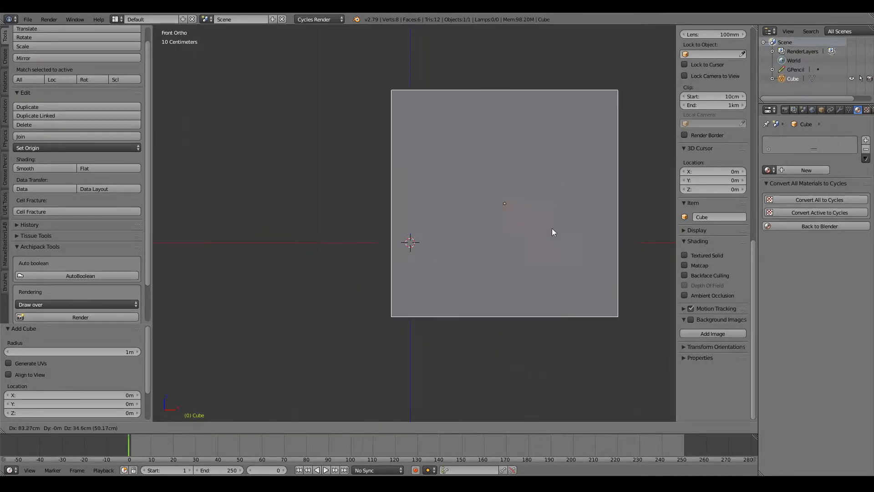
{"action": "key", "text": "Escape"}
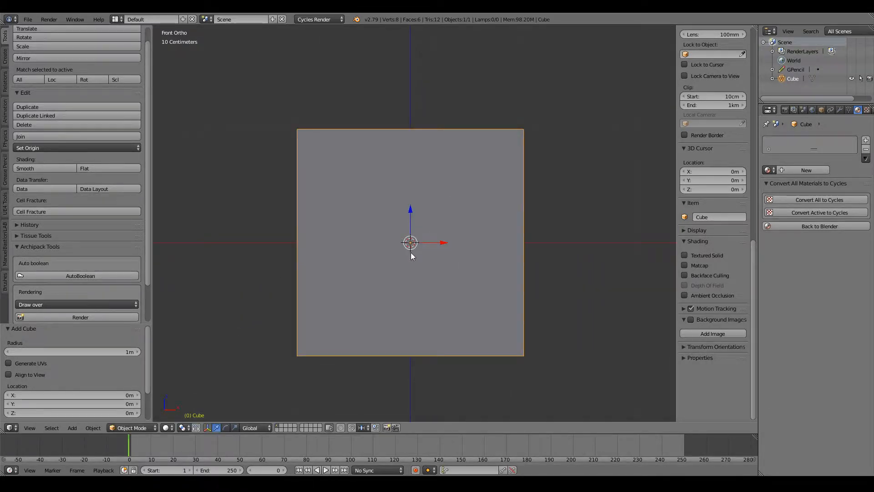
{"action": "scroll", "coordinate": [411, 253], "scroll_direction": "down", "scroll_amount": 1}
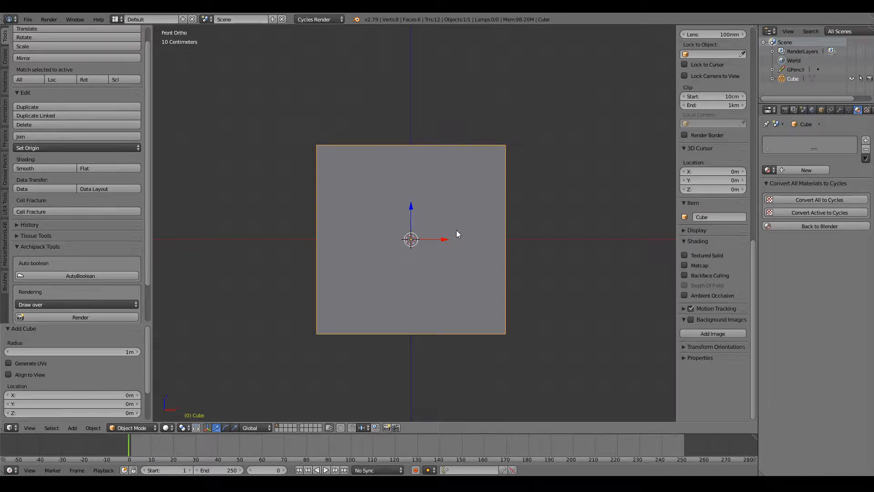
{"action": "key", "text": "Tab"}
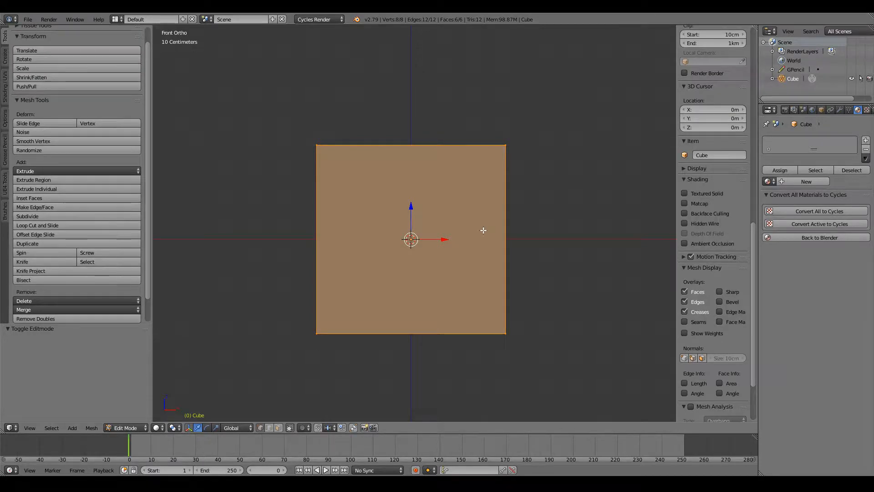
{"action": "key", "text": "Tab"}
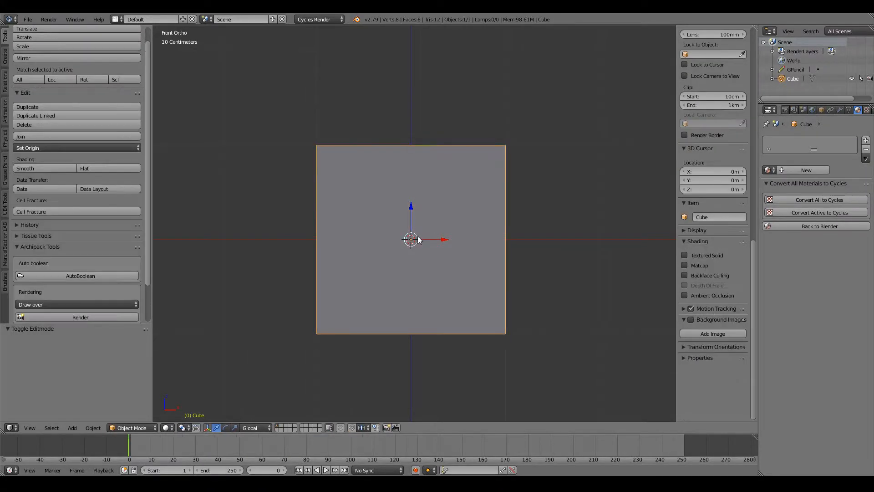
In Edit Mode, move the whole cube mesh up along Z so its base sits level with the object's origin.
{"action": "left_click", "coordinate": [130, 428]}
{"action": "left_click", "coordinate": [134, 408]}
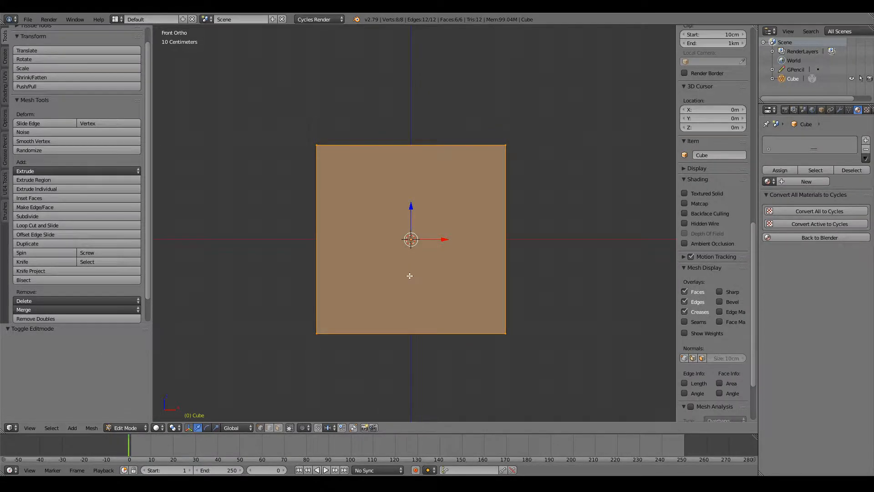
{"action": "left_click_drag", "start_coordinate": [411, 203], "coordinate": [408, 112]}
{"action": "scroll", "coordinate": [510, 150], "scroll_direction": "down", "scroll_amount": 2}
{"action": "middle_click_drag", "start_coordinate": [522, 150], "coordinate": [485, 264]}
{"action": "key", "text": "Tab"}
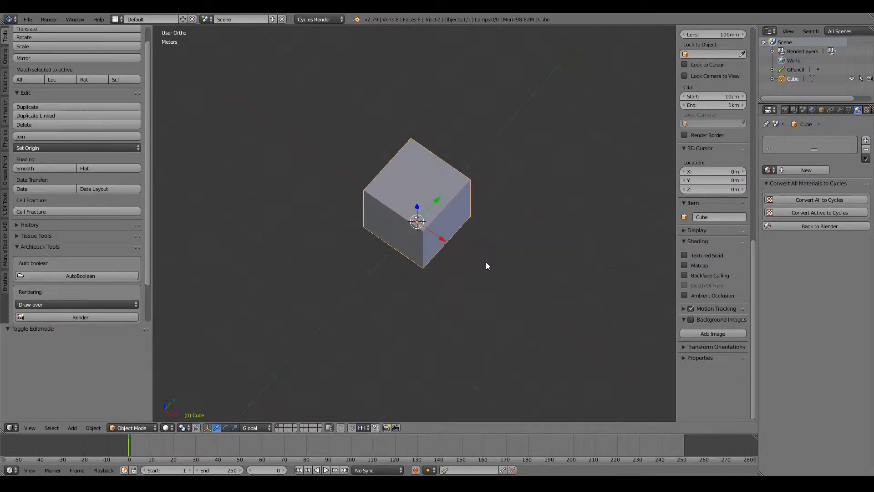
{"action": "key", "text": "Tab"}
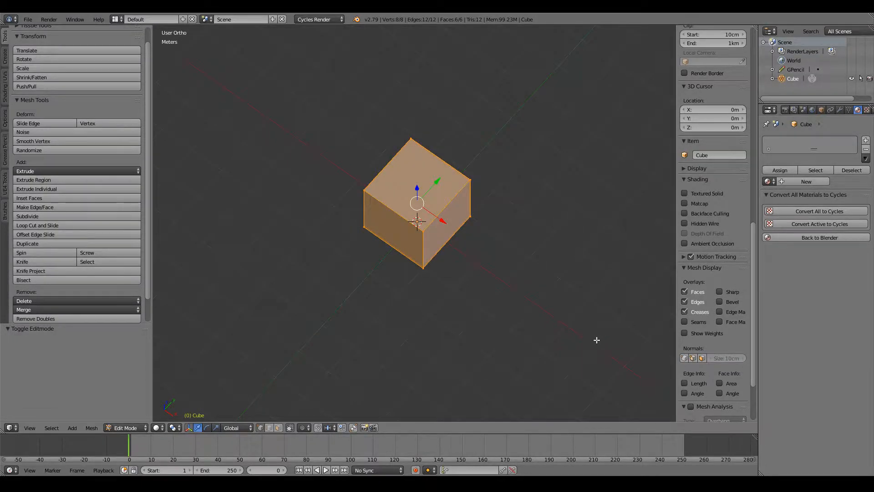
Scale the cube mesh along Y by about 0.071 to flatten it into a thin upright slab.
{"action": "middle_click_drag", "start_coordinate": [590, 305], "coordinate": [527, 295]}
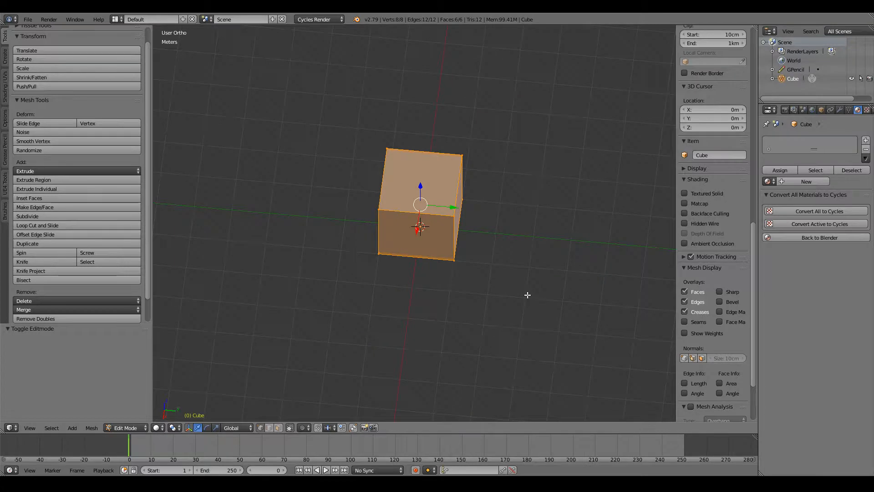
{"action": "key", "text": "s"}
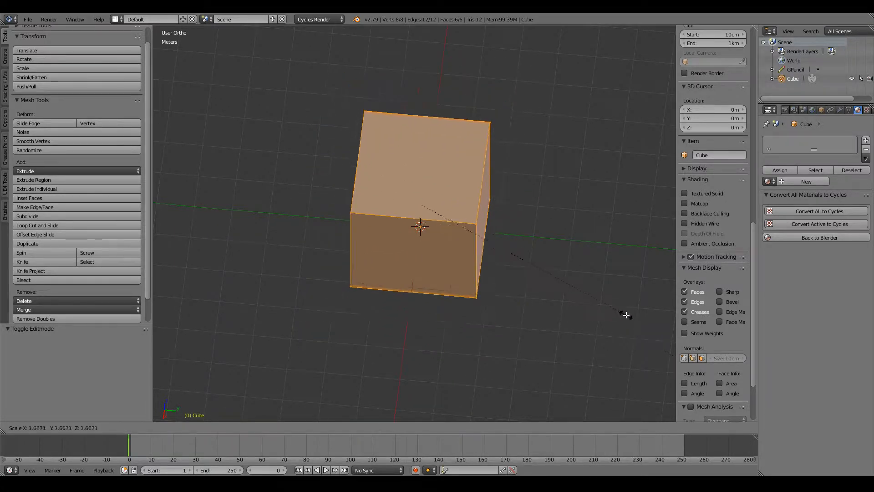
{"action": "key", "text": "y"}
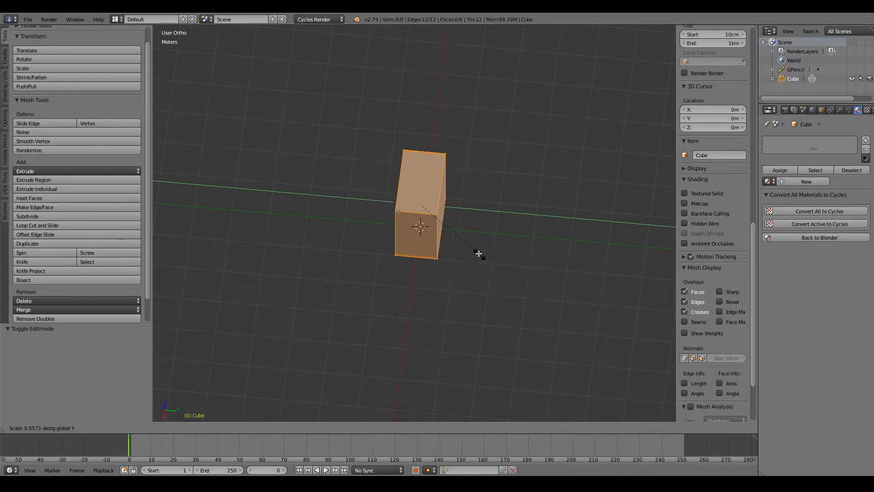
{"action": "left_click", "coordinate": [426, 212]}
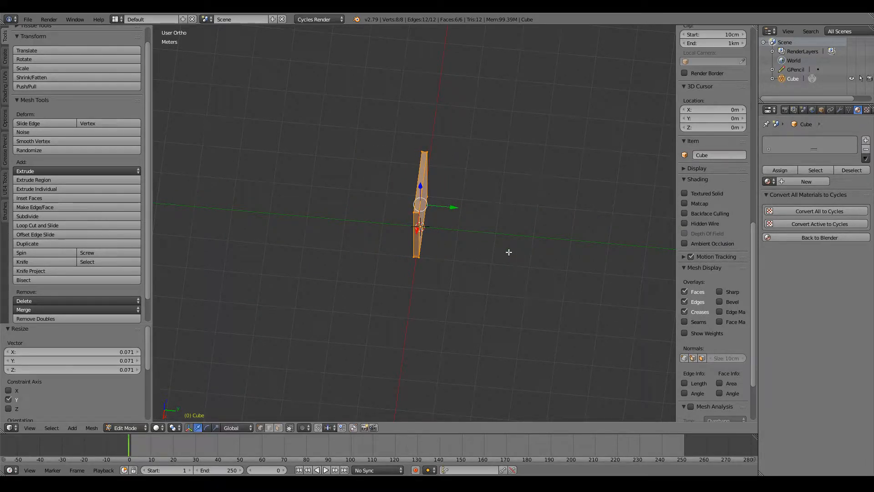
From the top view, move the slab -1 m along the Y axis with snapping.
{"action": "key", "text": "KP_7"}
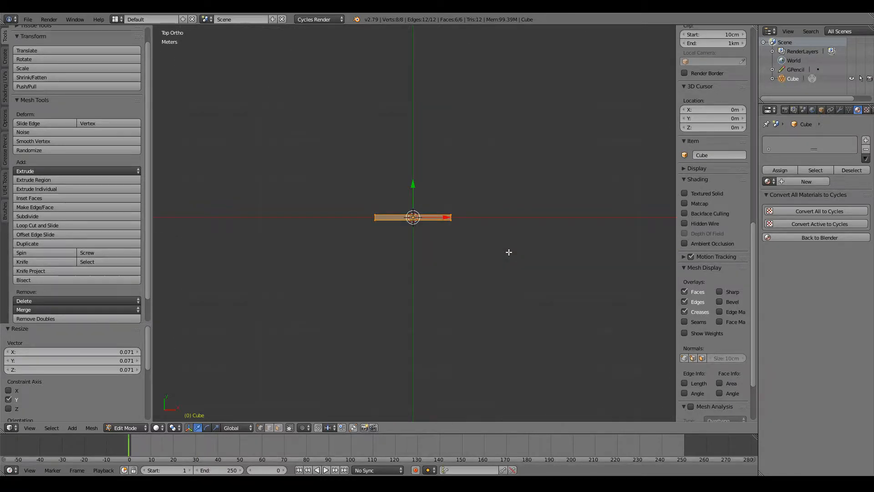
{"action": "scroll", "coordinate": [508, 251], "scroll_direction": "up", "scroll_amount": 3}
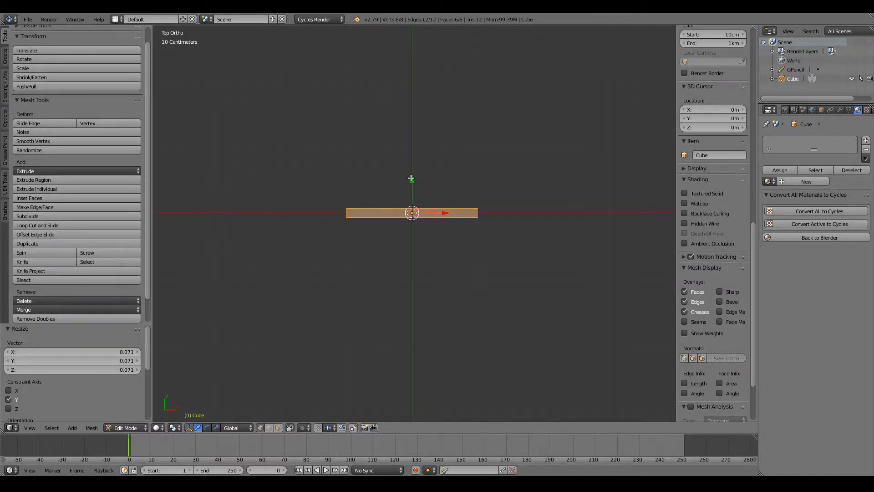
{"action": "key", "text": "g"}
{"action": "key", "text": "y"}
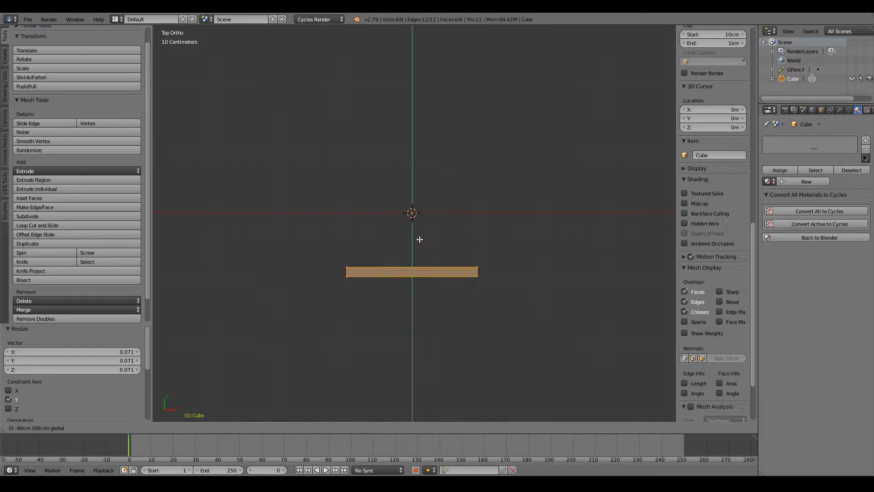
{"action": "left_click", "coordinate": [420, 242], "text": "ctrl"}
{"action": "scroll", "coordinate": [429, 245], "scroll_direction": "down", "scroll_amount": 4, "text": "ctrl"}
{"action": "scroll", "coordinate": [430, 245], "scroll_direction": "up", "scroll_amount": 5, "text": "ctrl"}
{"action": "scroll", "coordinate": [429, 246], "scroll_direction": "down", "scroll_amount": 2}
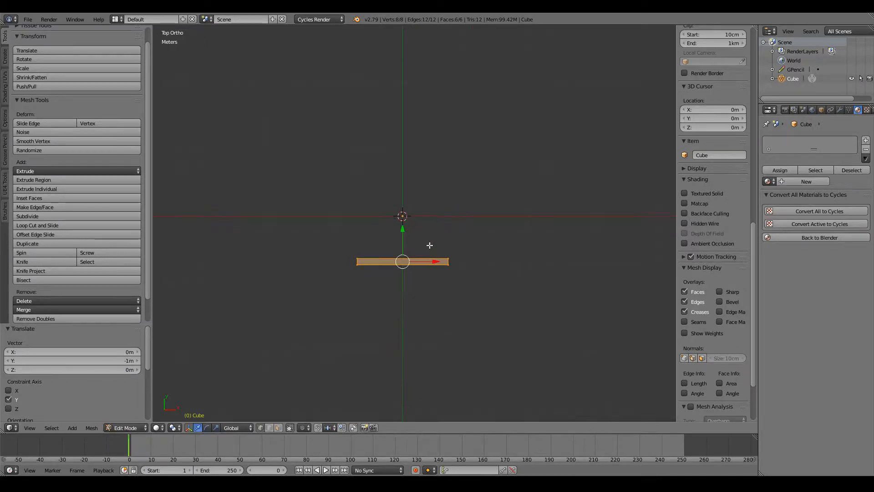
{"action": "scroll", "coordinate": [433, 246], "scroll_direction": "up", "scroll_amount": 1}
{"action": "scroll", "coordinate": [436, 246], "scroll_direction": "up", "scroll_amount": 1, "text": "ctrl"}
{"action": "scroll", "coordinate": [438, 247], "scroll_direction": "down", "scroll_amount": 2, "text": "ctrl"}
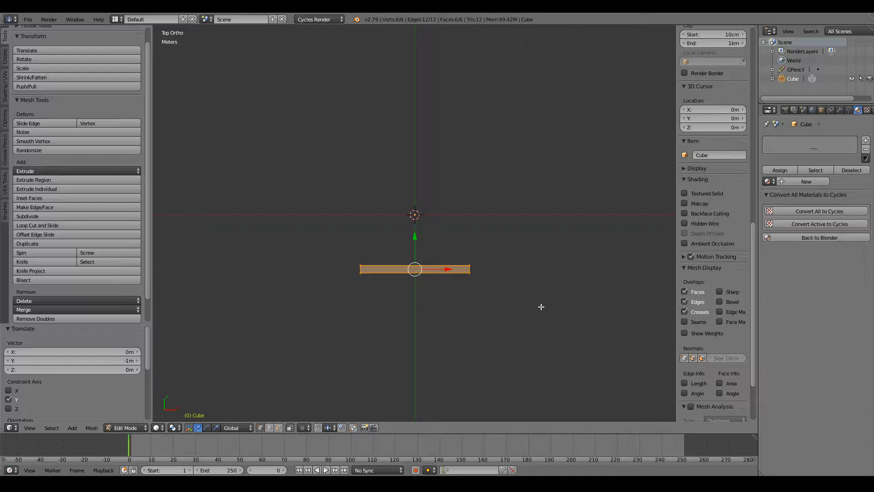
{"action": "key", "text": "shift+d"}
{"action": "right_click", "coordinate": [511, 236]}
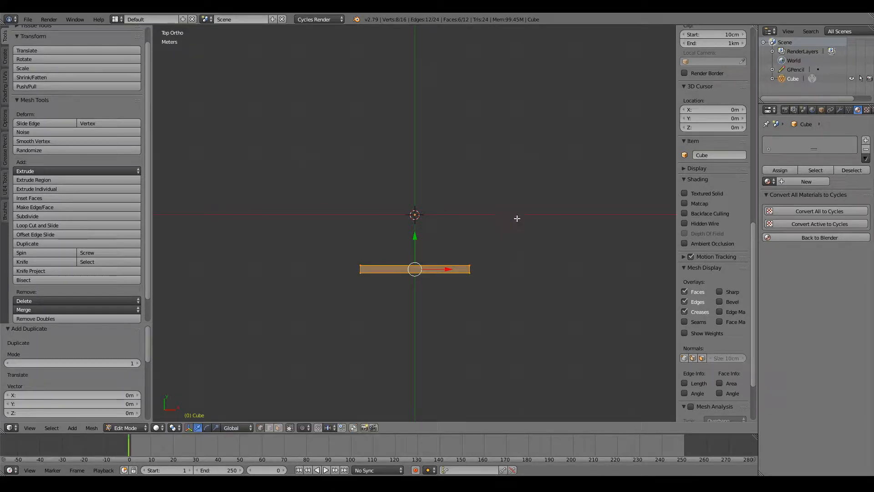
{"action": "key", "text": "g"}
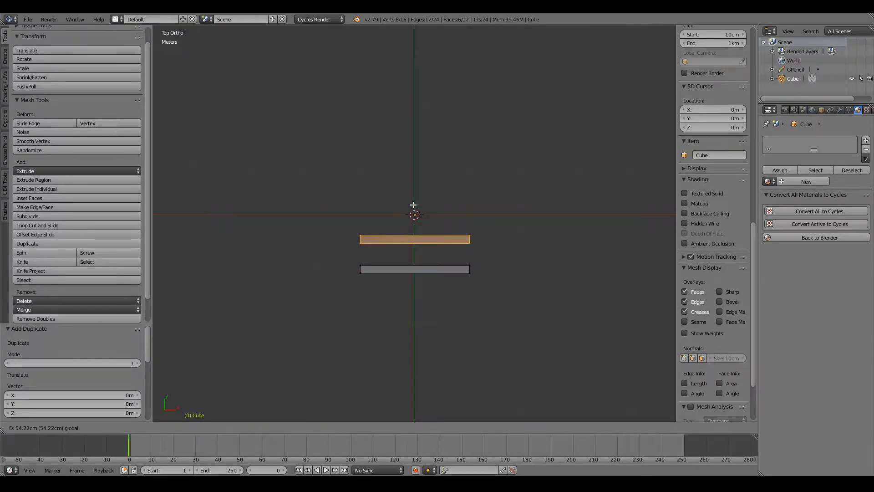
{"action": "right_click", "coordinate": [414, 206]}
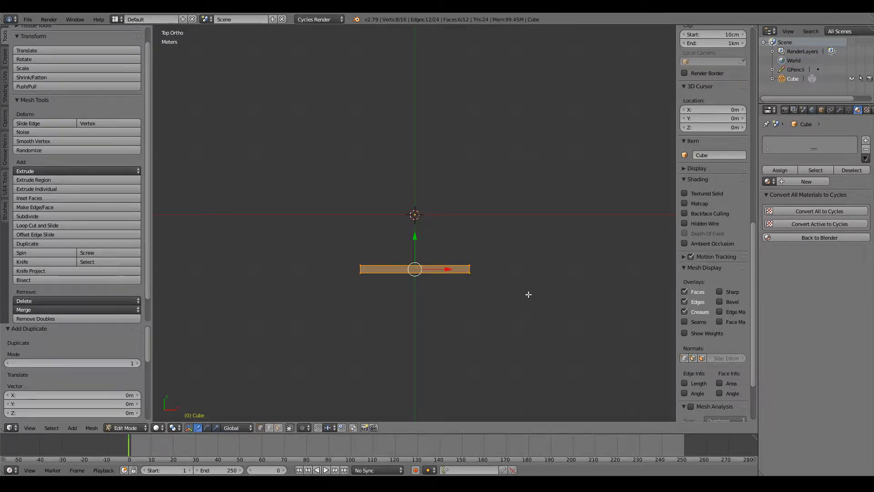
{"action": "key", "text": "ctrl+z"}
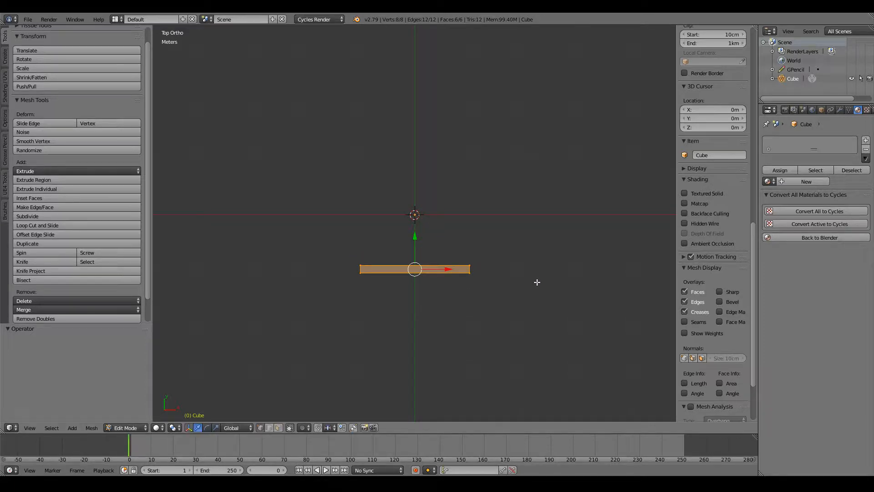
Duplicate the slab in place and rotate the copy 90° in the top view.
{"action": "key", "text": "shift+d"}
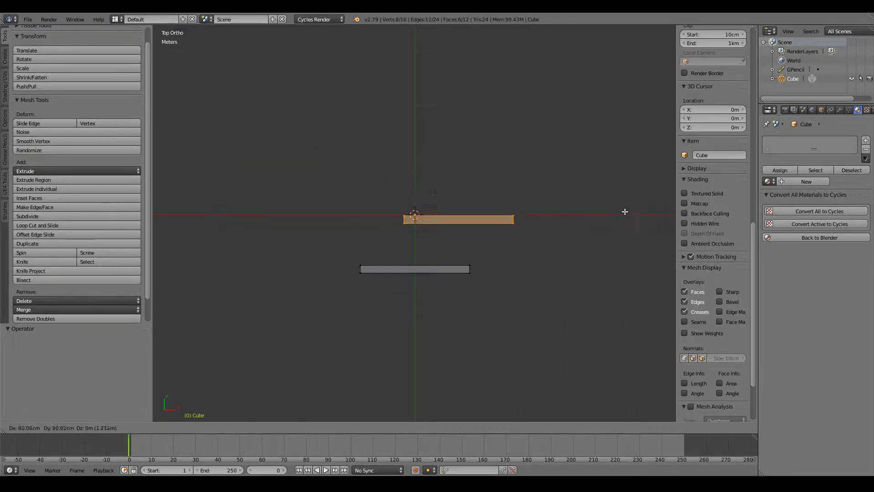
{"action": "key", "text": "Escape"}
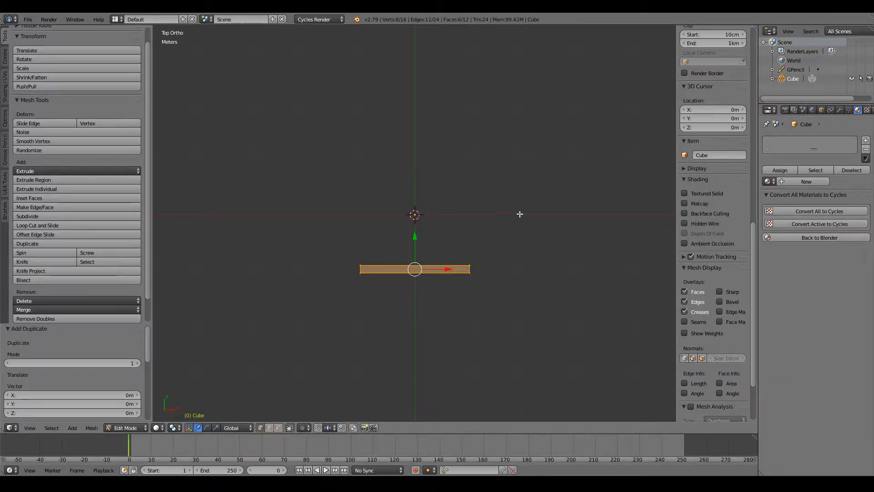
{"action": "key", "text": "r"}
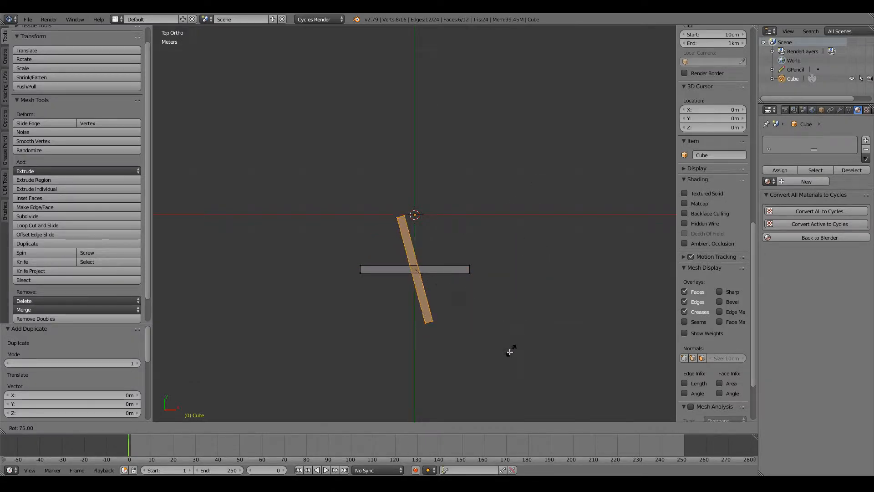
{"action": "left_click", "coordinate": [488, 374]}
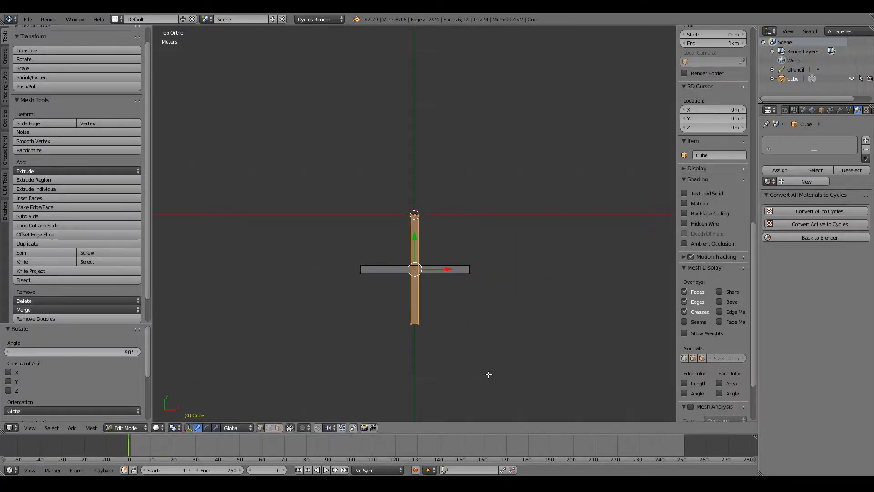
Move the rotated slab -1 m in X and 1 m in Y, and duplicate it 2 m along X as the opposite wall.
{"action": "key", "text": "g"}
{"action": "left_click", "coordinate": [446, 324]}
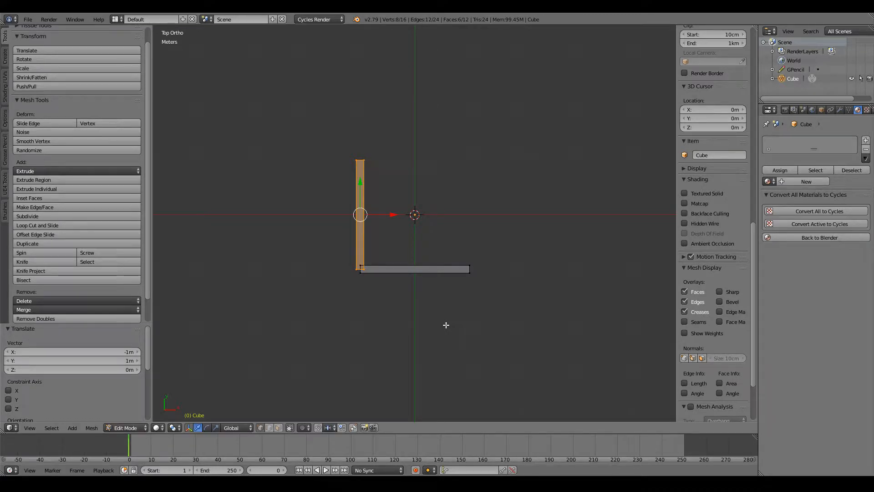
{"action": "key", "text": "shift+d"}
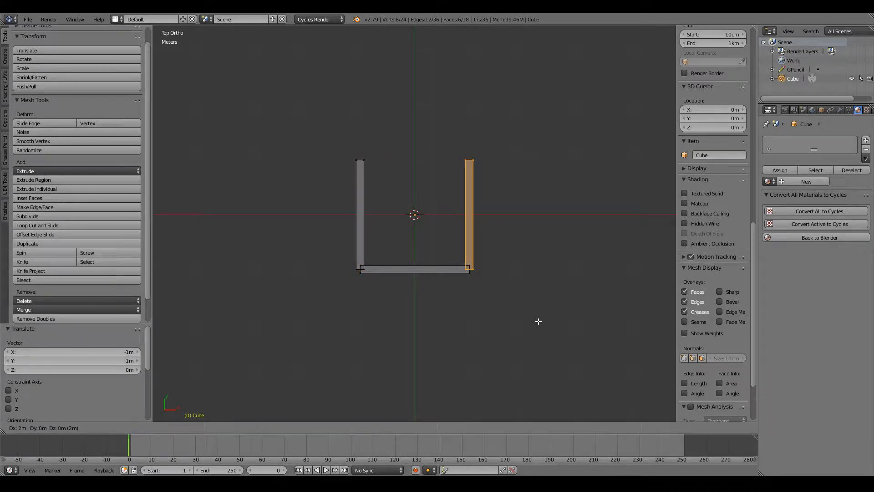
{"action": "left_click", "coordinate": [538, 322]}
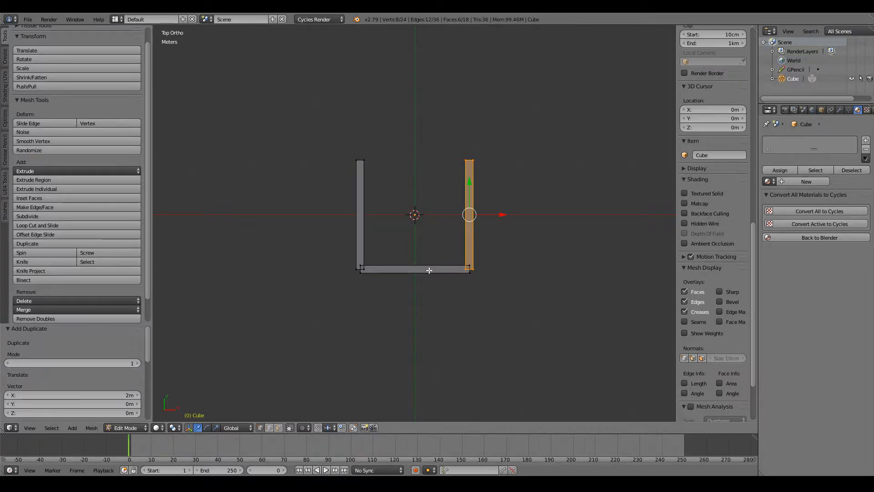
Switch to face select mode and select the entire front slab.
{"action": "key", "text": "a"}
{"action": "left_click", "coordinate": [278, 427]}
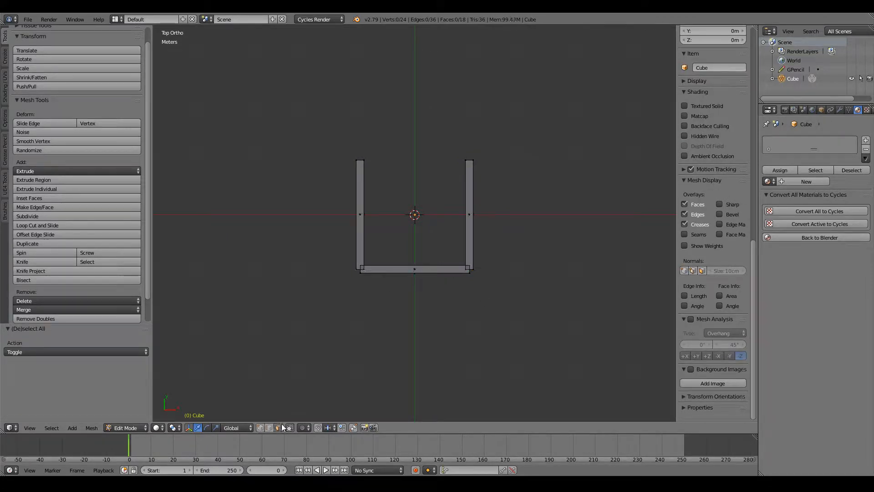
{"action": "right_click", "coordinate": [419, 267]}
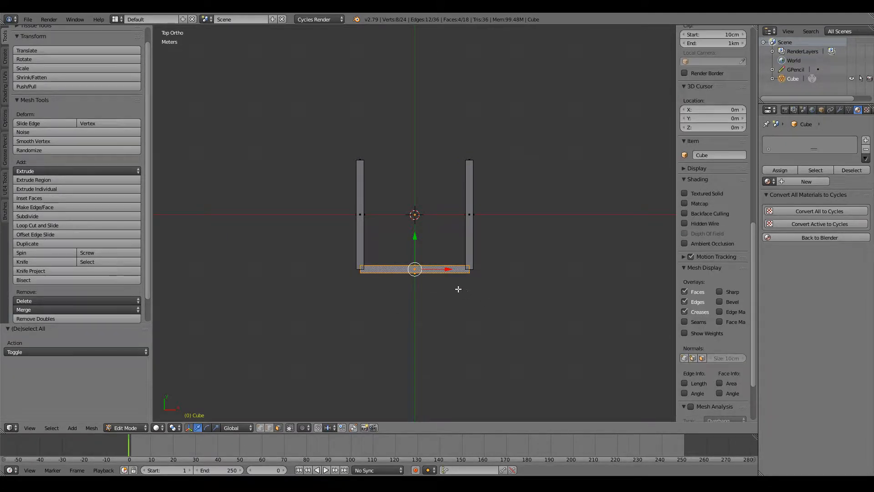
{"action": "middle_click_drag", "start_coordinate": [459, 289], "coordinate": [397, 244]}
{"action": "scroll", "coordinate": [432, 228], "scroll_direction": "up", "scroll_amount": 2}
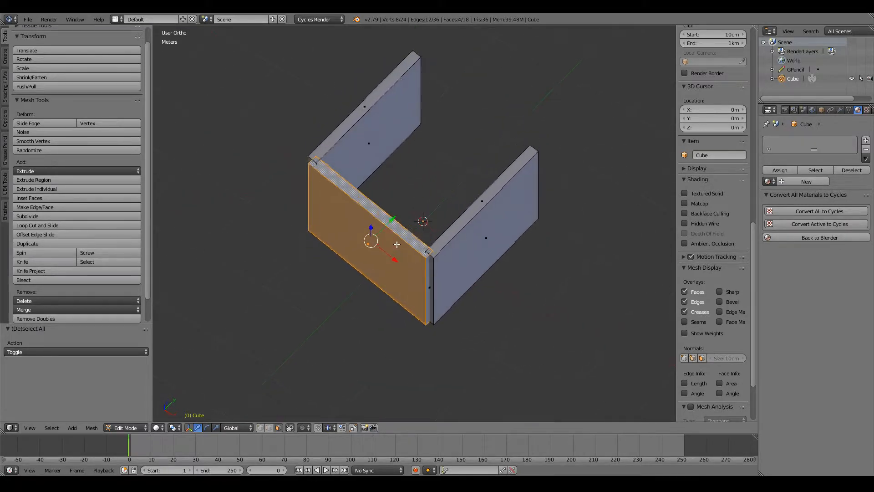
Try moving a single top corner vertex of the front slab in vertex select mode, and clear the selection.
{"action": "key", "text": "a"}
{"action": "scroll", "coordinate": [387, 233], "scroll_direction": "up", "scroll_amount": 1}
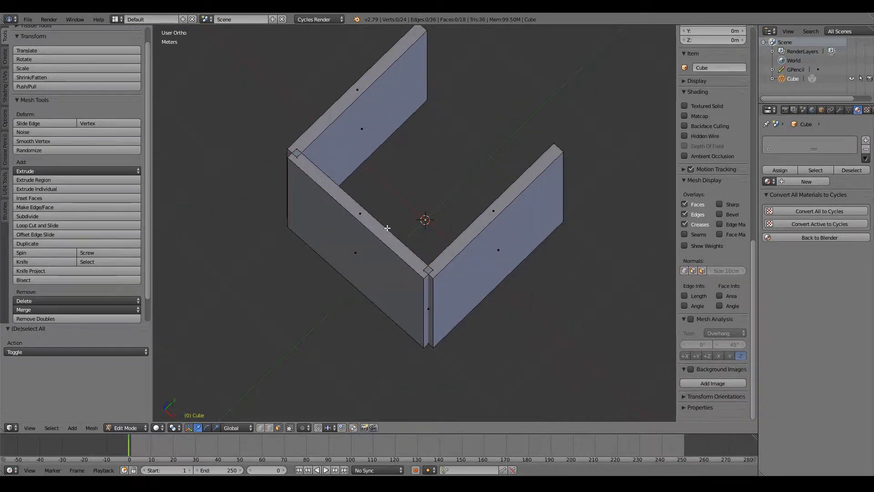
{"action": "left_click", "coordinate": [259, 427]}
{"action": "middle_click_drag", "start_coordinate": [301, 298], "coordinate": [312, 277]}
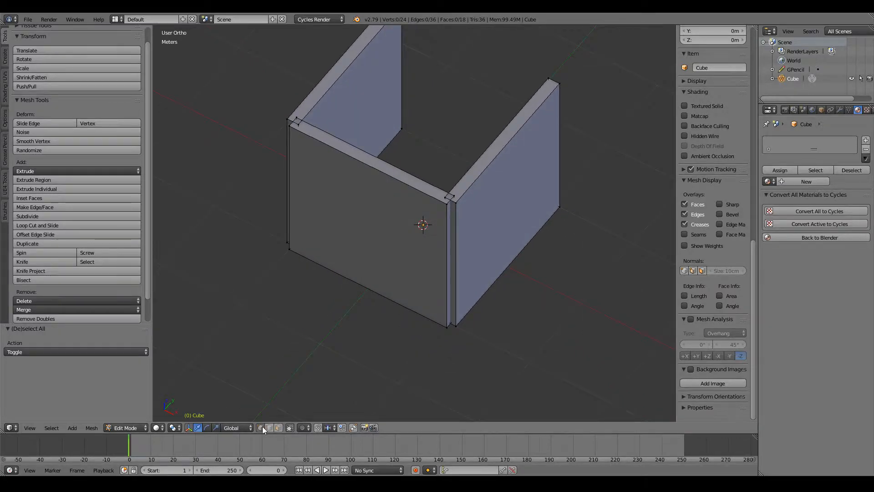
{"action": "right_click", "coordinate": [448, 202]}
{"action": "key", "text": "g"}
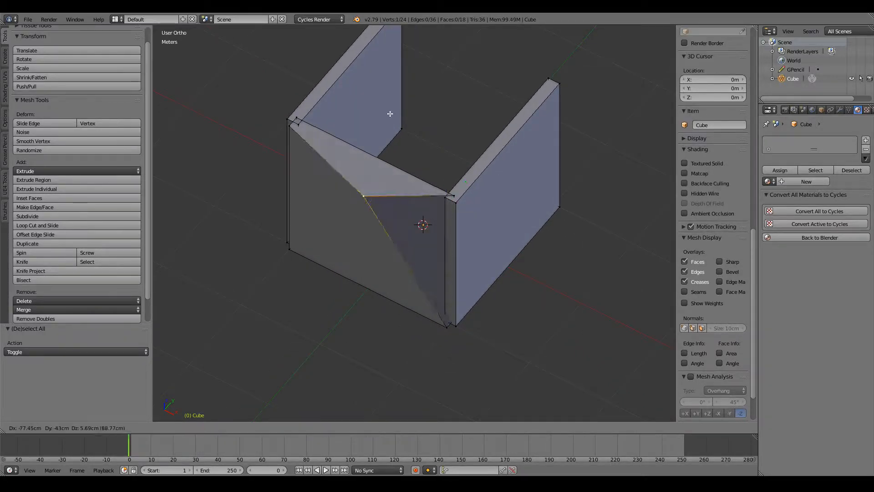
{"action": "key", "text": "Escape"}
{"action": "key", "text": "a"}
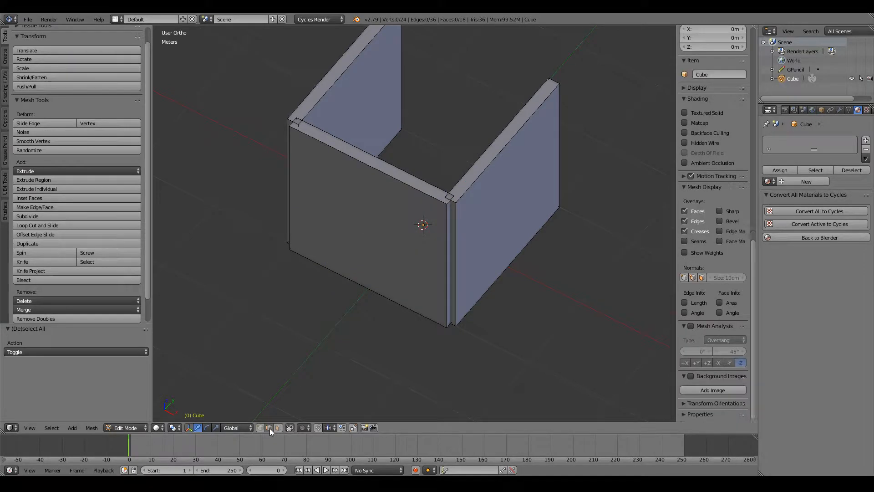
Try moving the outer top edge of the front slab in edge select mode.
{"action": "right_click", "coordinate": [375, 171]}
{"action": "key", "text": "g"}
{"action": "key", "text": "Escape"}
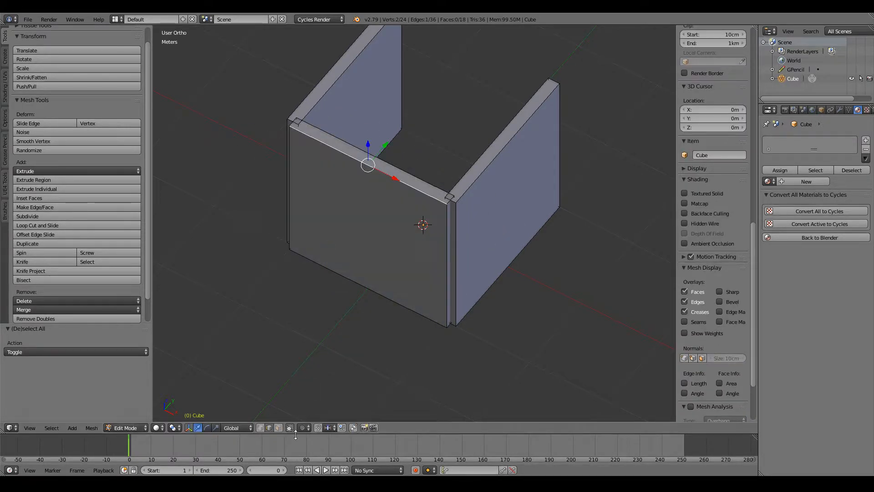
In face select mode, try moving and extruding the outer face of the front slab.
{"action": "left_click", "coordinate": [278, 427]}
{"action": "right_click", "coordinate": [359, 237]}
{"action": "key", "text": "g"}
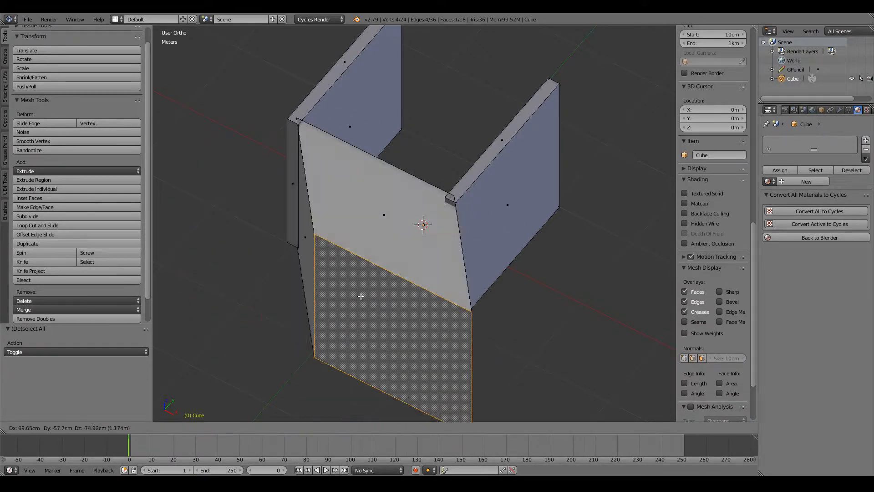
{"action": "key", "text": "Escape"}
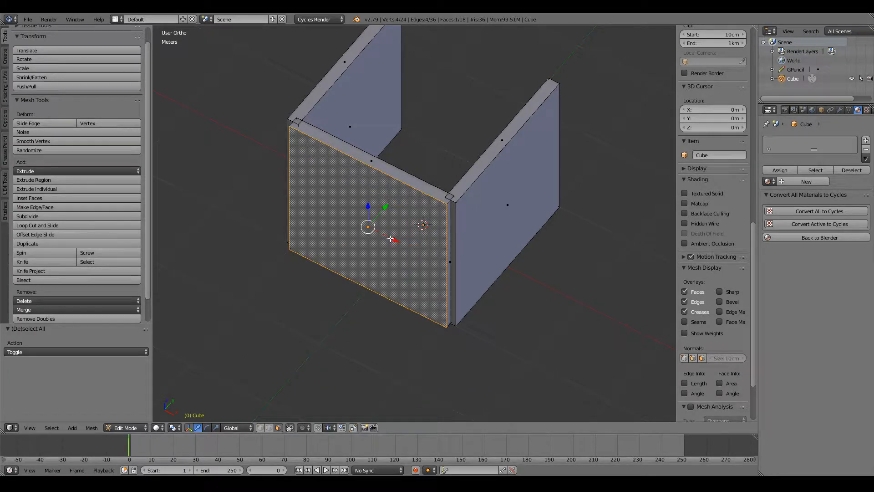
{"action": "key", "text": "e"}
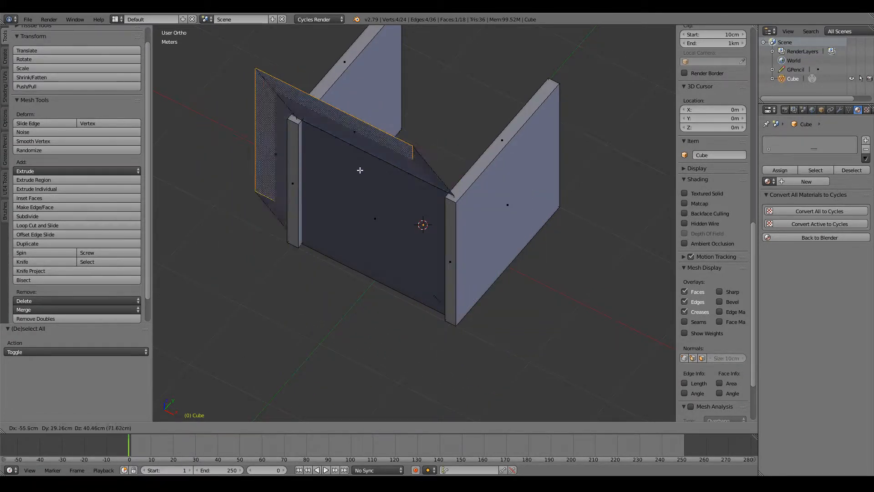
{"action": "key", "text": "Escape"}
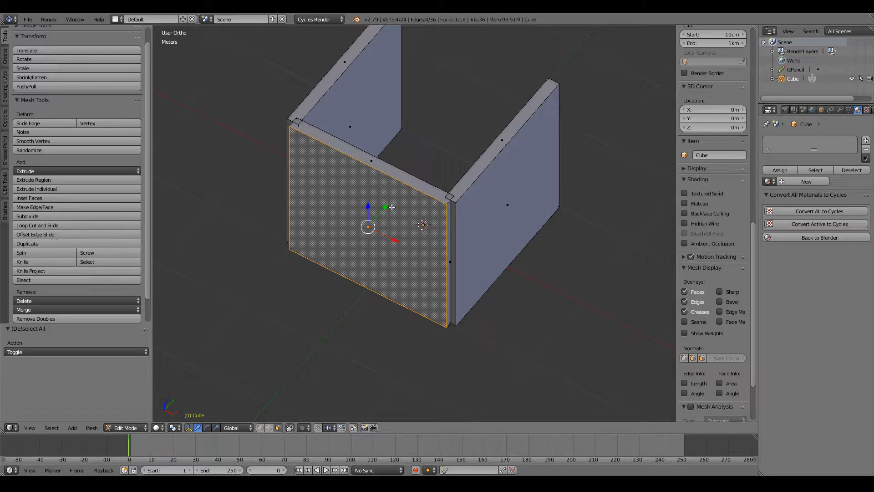
Select all linked geometry of the front slab and move it 2 m along Y to the back of the side walls.
{"action": "right_click", "coordinate": [379, 165]}
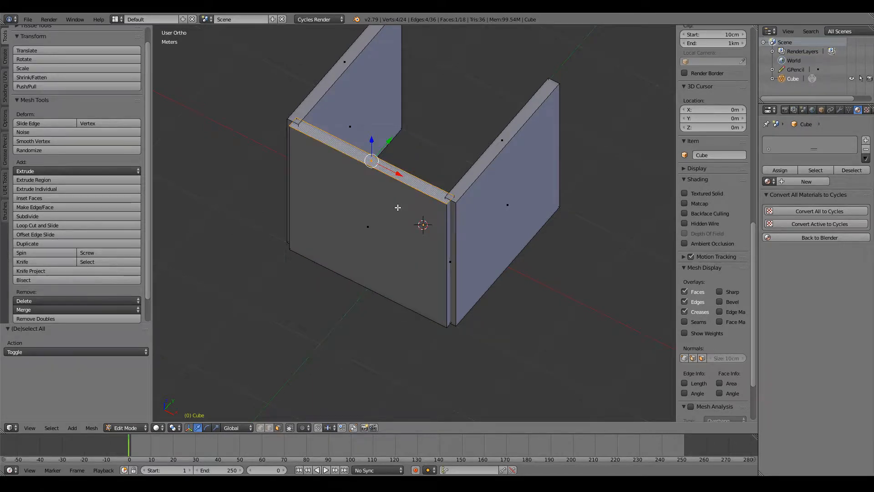
{"action": "scroll", "coordinate": [383, 185], "scroll_direction": "up", "scroll_amount": 2}
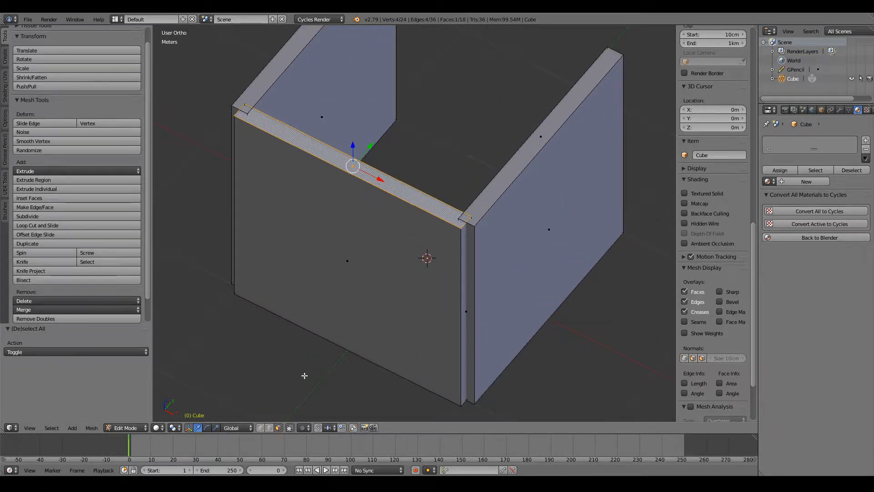
{"action": "key", "text": "a"}
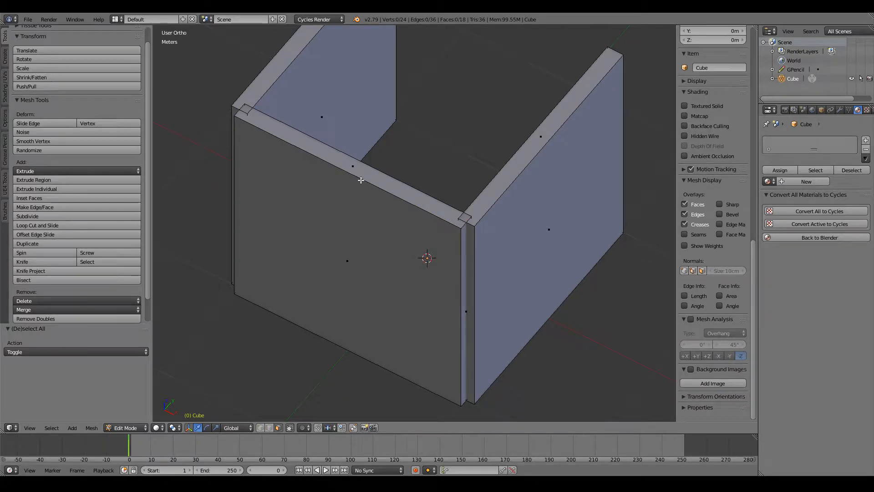
{"action": "key", "text": "l"}
{"action": "key", "text": "KP_7"}
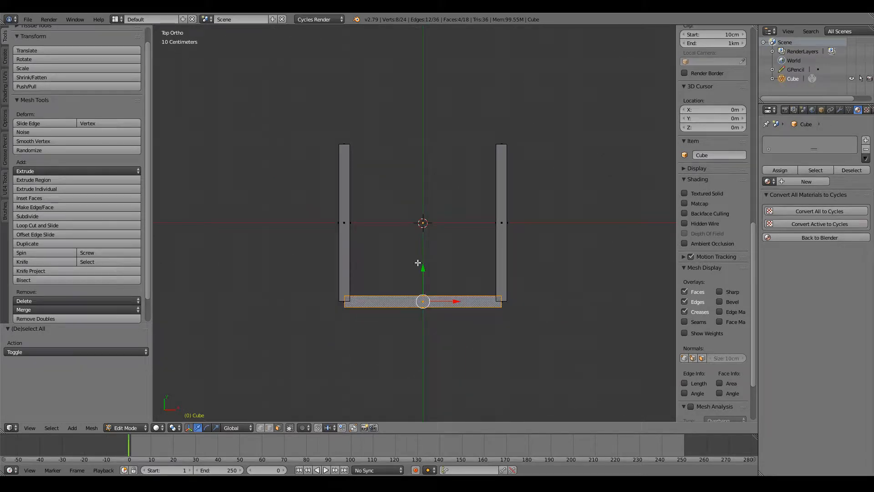
{"action": "left_click_drag", "start_coordinate": [424, 268], "coordinate": [426, 120]}
Duplicate the back slab in place and move the copy -2 m along Y to close the open front.
{"action": "scroll", "coordinate": [460, 296], "scroll_direction": "down", "scroll_amount": 3}
{"action": "middle_click_drag", "start_coordinate": [460, 300], "coordinate": [456, 275]}
{"action": "scroll", "coordinate": [438, 277], "scroll_direction": "up", "scroll_amount": 2}
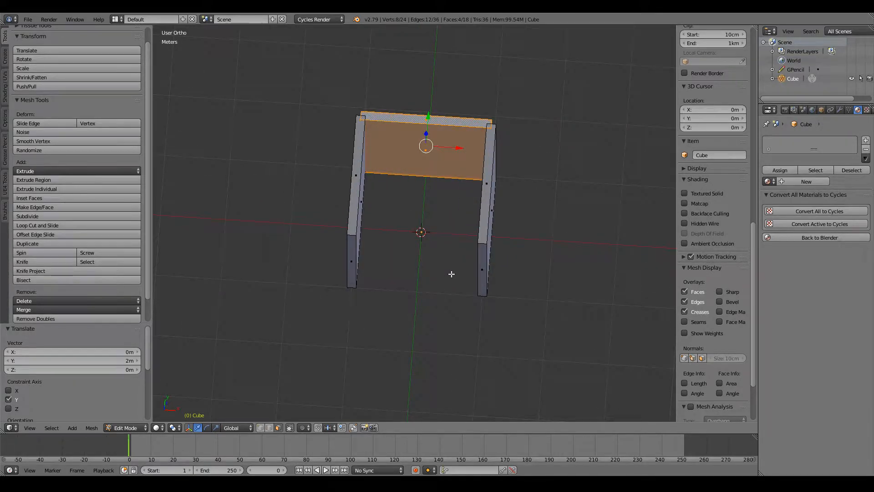
{"action": "key", "text": "shift+d"}
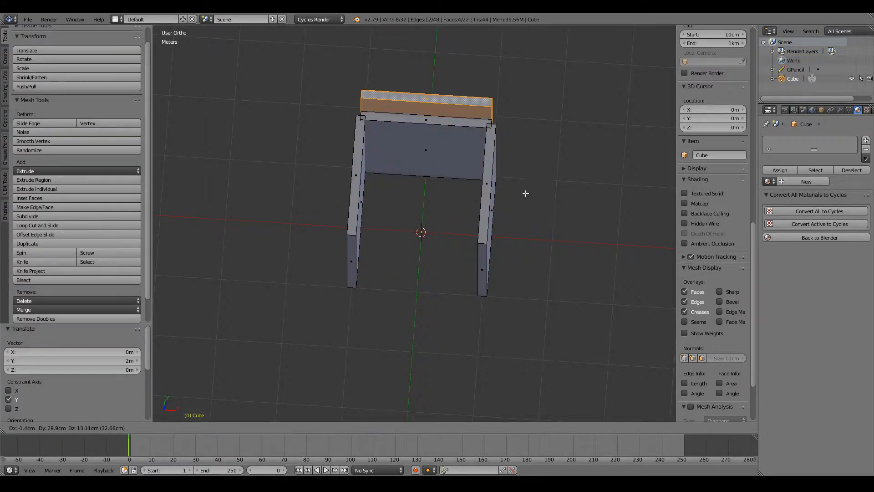
{"action": "key", "text": "Escape"}
{"action": "middle_click_drag", "start_coordinate": [525, 191], "coordinate": [349, 118]}
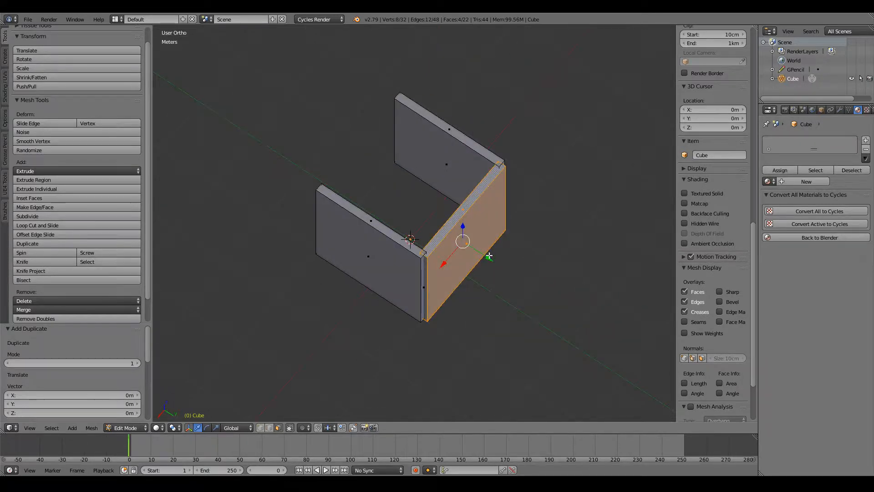
{"action": "left_click_drag", "start_coordinate": [488, 255], "coordinate": [396, 190]}
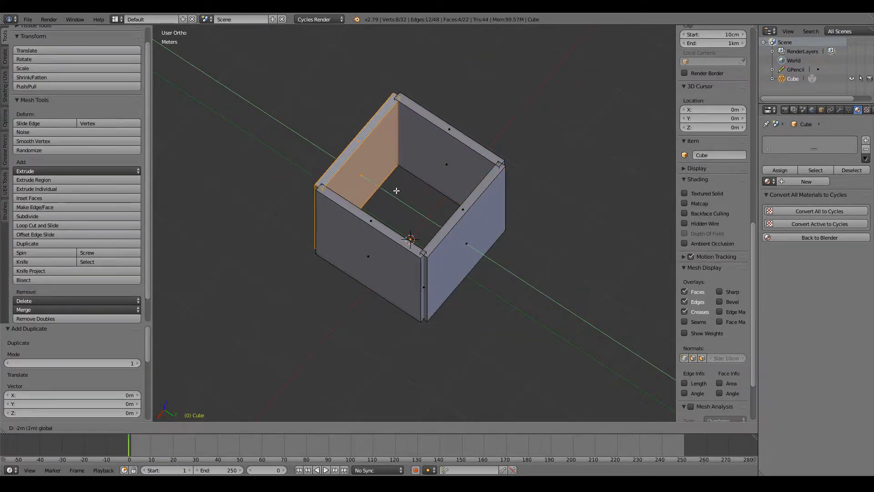
Try moving the front slab along Y in wireframe display, and undo the move.
{"action": "middle_click_drag", "start_coordinate": [396, 190], "coordinate": [467, 191]}
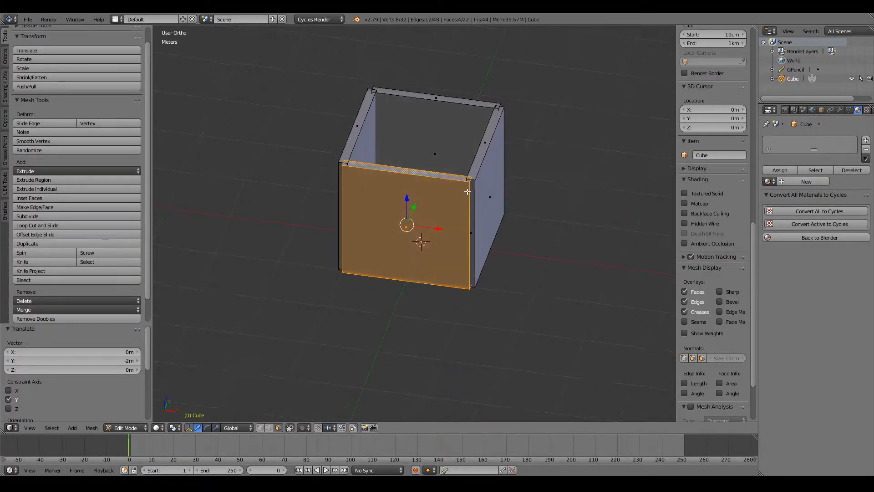
{"action": "scroll", "coordinate": [475, 230], "scroll_direction": "up", "scroll_amount": 3}
{"action": "mouse_move", "coordinate": [474, 231]}
{"action": "middle_mouse_down"}
{"action": "mouse_move", "coordinate": [383, 192]}
{"action": "mouse_move", "coordinate": [415, 218]}
{"action": "middle_mouse_up"}
{"action": "key", "text": "z"}
{"action": "key", "text": "z"}
{"action": "key", "text": "z"}
{"action": "key", "text": "g"}
{"action": "key", "text": "y"}
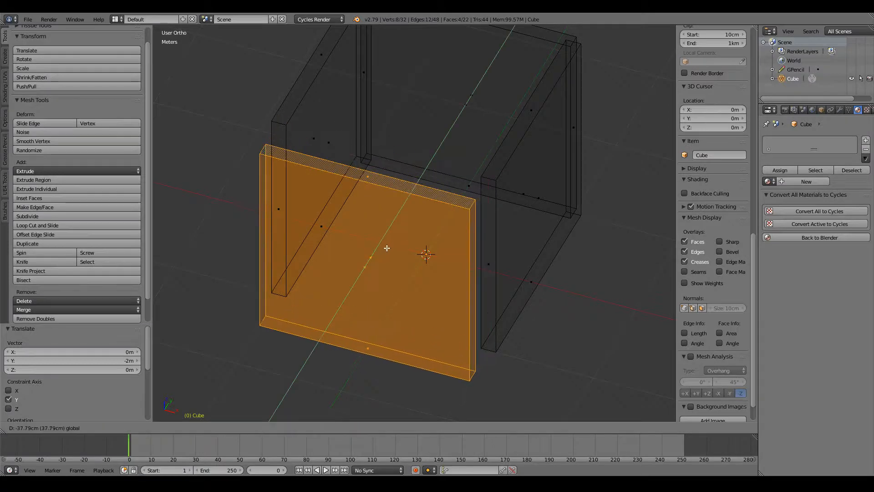
{"action": "left_click", "coordinate": [480, 281]}
{"action": "key", "text": "z"}
{"action": "mouse_move", "coordinate": [480, 281]}
{"action": "middle_mouse_down"}
{"action": "mouse_move", "coordinate": [431, 294]}
{"action": "mouse_move", "coordinate": [400, 287]}
{"action": "middle_mouse_up"}
{"action": "key", "text": "ctrl+z"}
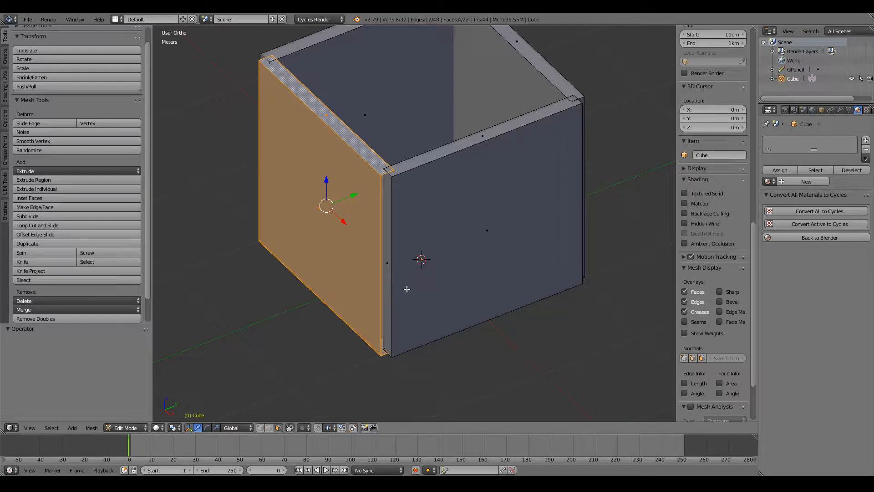
Poke the faces of the selected front slab with a 0 m offset.
{"action": "key", "text": "ctrl+p"}
{"action": "key", "text": "Escape"}
{"action": "key", "text": "alt+p"}
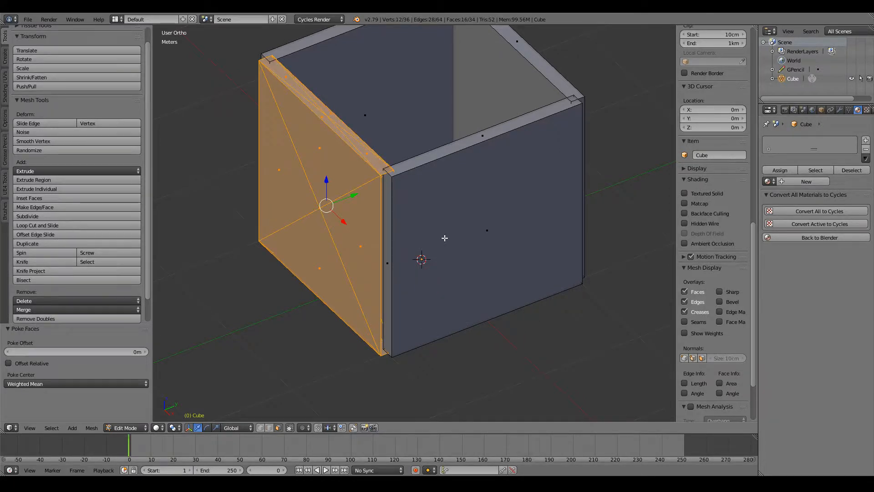
Undo the face poke on the front slab and clear the mesh selection.
{"action": "key", "text": "ctrl+z"}
{"action": "key", "text": "a"}
{"action": "key", "text": "a"}
{"action": "key", "text": "a"}
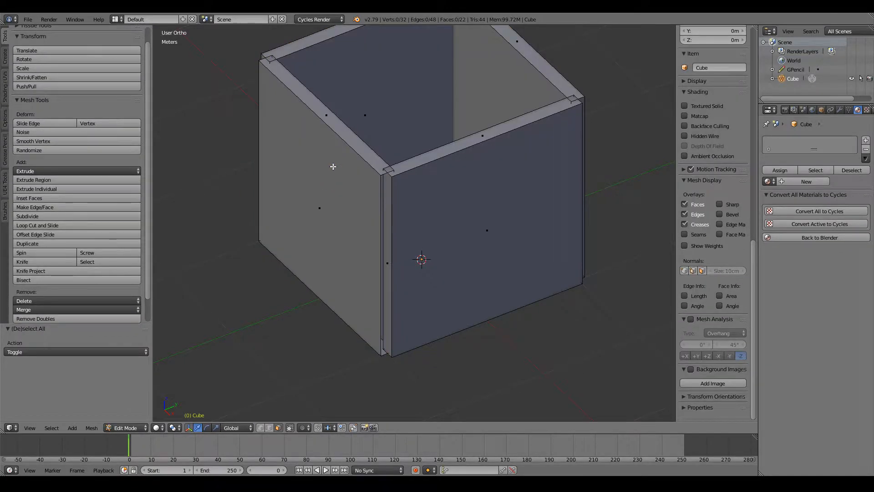
Select all linked geometry of the front slab and separate the selection into its own object.
{"action": "key", "text": "l"}
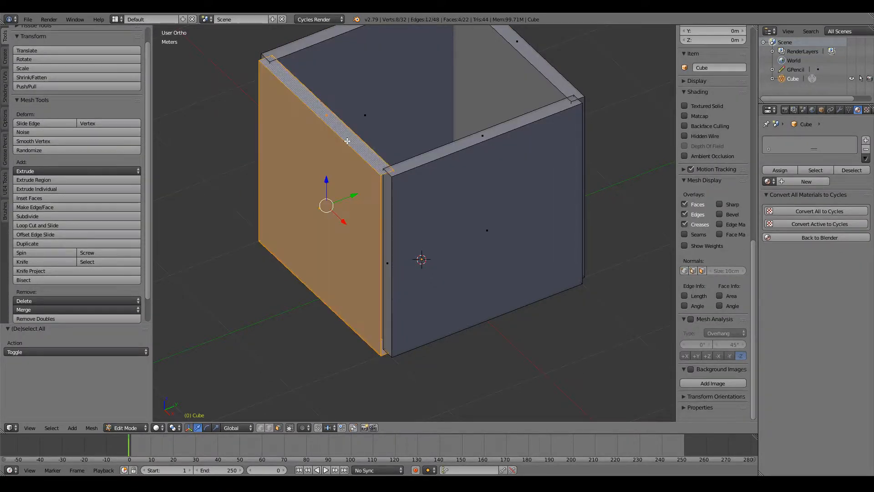
{"action": "key", "text": "p"}
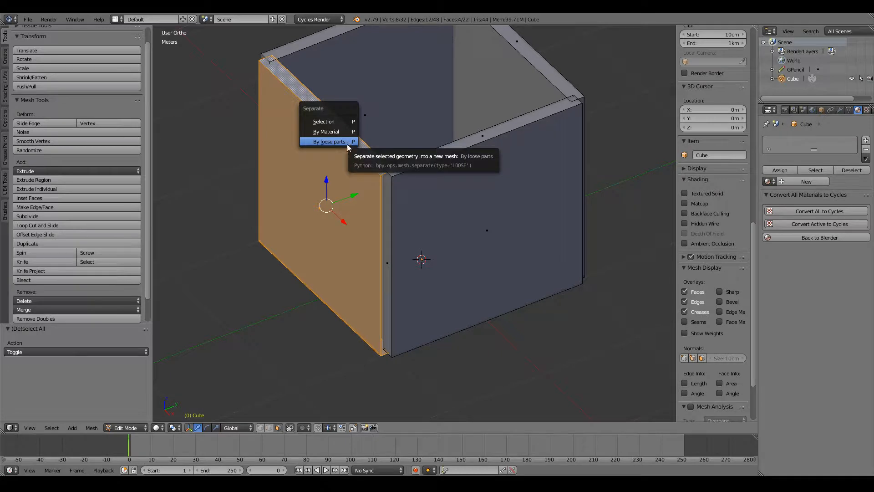
{"action": "left_click", "coordinate": [330, 123]}
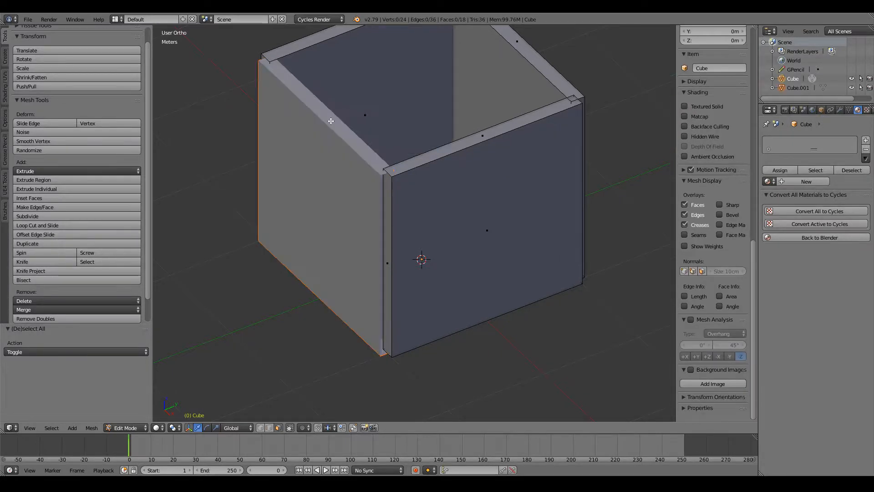
Inspect the remaining walls and the separated front slab in Edit Mode, viewing the slab from the front.
{"action": "key", "text": "Tab"}
{"action": "scroll", "coordinate": [361, 204], "scroll_direction": "down", "scroll_amount": 3}
{"action": "middle_click_drag", "start_coordinate": [503, 185], "coordinate": [586, 209]}
{"action": "key", "text": "Tab"}
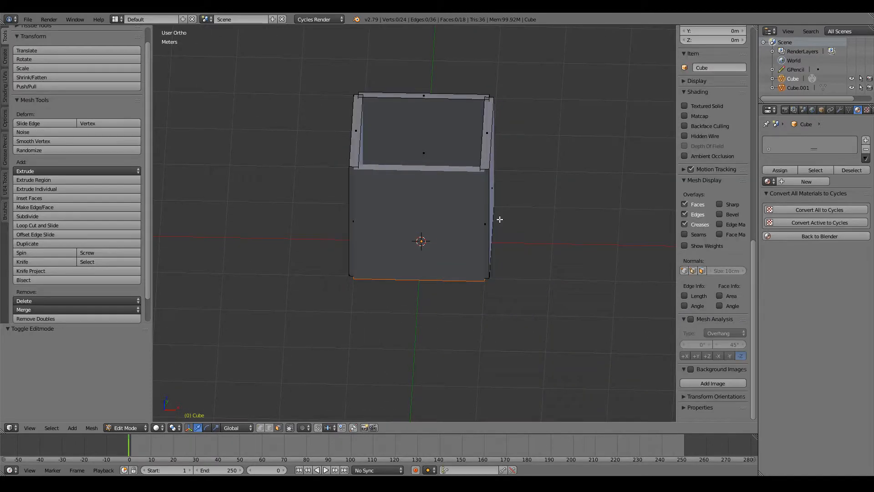
{"action": "key", "text": "Tab"}
{"action": "right_click", "coordinate": [436, 214]}
{"action": "key", "text": "Tab"}
{"action": "middle_click_drag", "start_coordinate": [476, 222], "coordinate": [491, 207]}
{"action": "scroll", "coordinate": [404, 197], "scroll_direction": "up", "scroll_amount": 3}
{"action": "key", "text": "KP_1"}
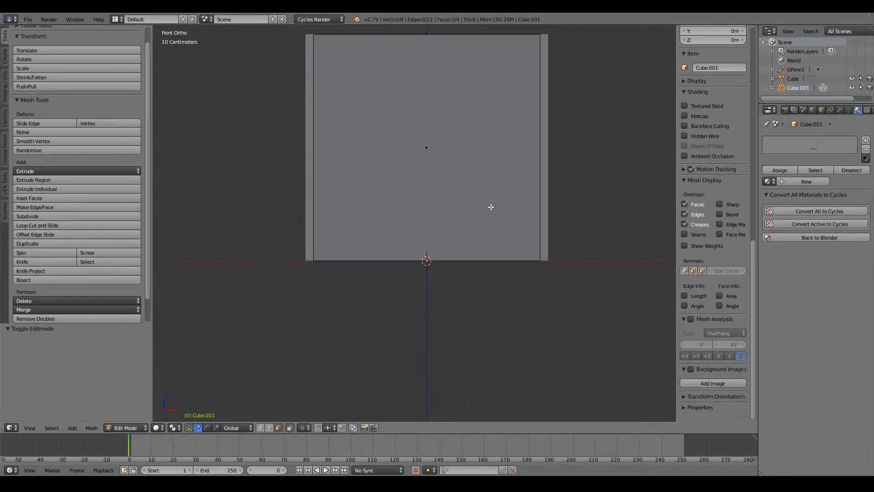
{"action": "scroll", "coordinate": [490, 207], "scroll_direction": "up", "scroll_amount": 4, "text": "ctrl"}
{"action": "scroll", "coordinate": [461, 218], "scroll_direction": "up", "scroll_amount": 6, "text": "shift"}
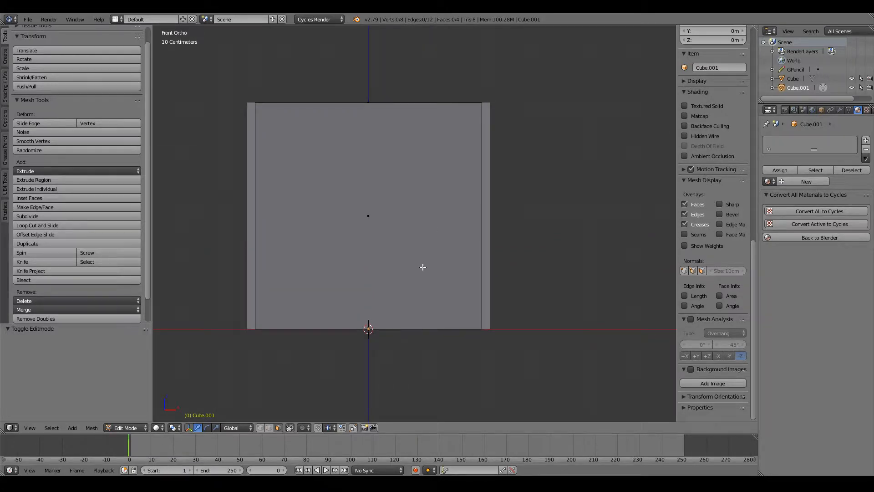
{"action": "scroll", "coordinate": [410, 241], "scroll_direction": "down", "scroll_amount": 3}
Examine which walls still belong to the original object by selecting all its geometry in Edit Mode.
{"action": "key", "text": "Tab"}
{"action": "mouse_move", "coordinate": [476, 217]}
{"action": "middle_mouse_down"}
{"action": "mouse_move", "coordinate": [427, 259]}
{"action": "mouse_move", "coordinate": [466, 204]}
{"action": "middle_mouse_up"}
{"action": "right_click", "coordinate": [466, 205]}
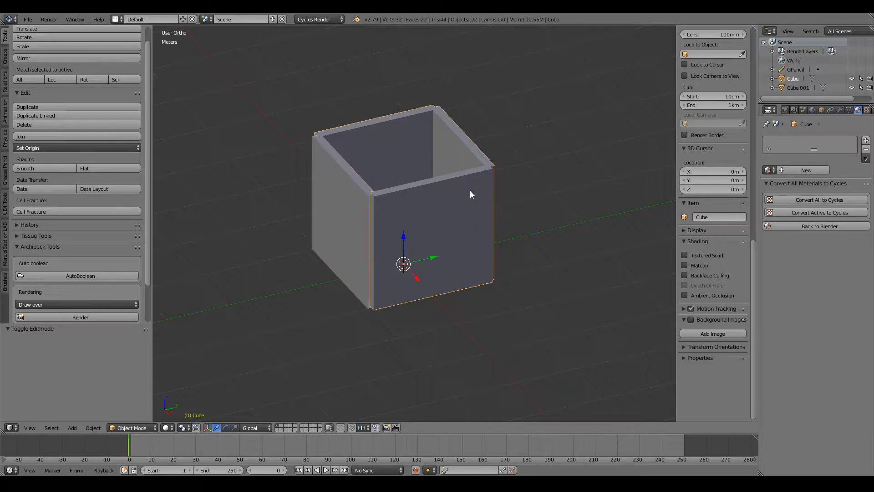
{"action": "key", "text": "Tab"}
{"action": "middle_click_drag", "start_coordinate": [527, 189], "coordinate": [440, 213]}
{"action": "key", "text": "a"}
{"action": "key", "text": "a"}
{"action": "key", "text": "a"}
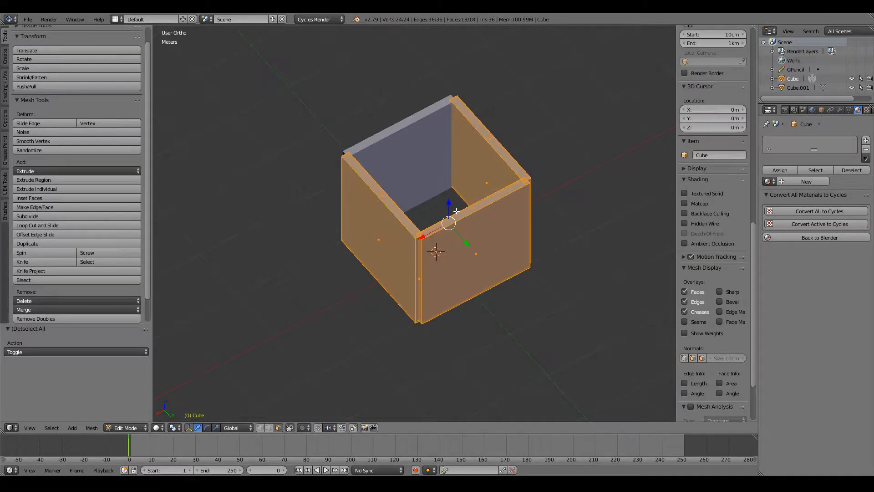
{"action": "middle_click_drag", "start_coordinate": [352, 246], "coordinate": [552, 234]}
{"action": "key", "text": "a"}
{"action": "key", "text": "Tab"}
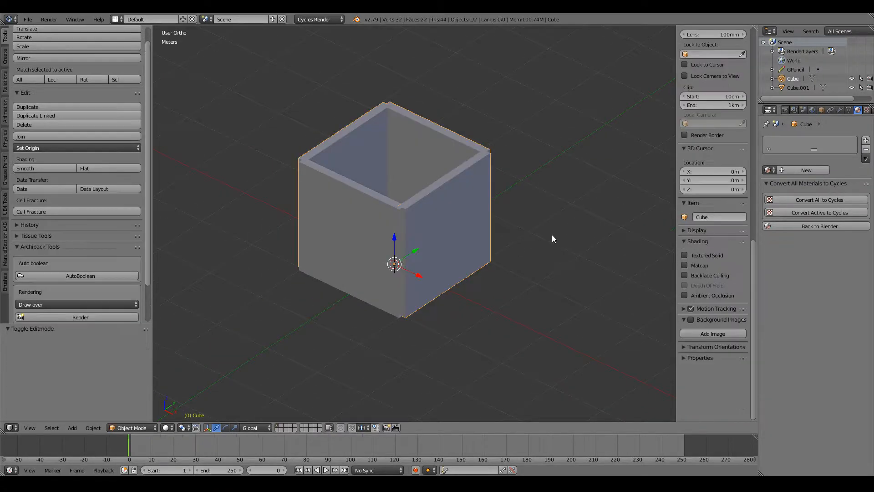
Add two evenly spaced vertical loop cuts to the separated front slab in front view.
{"action": "right_click", "coordinate": [354, 217]}
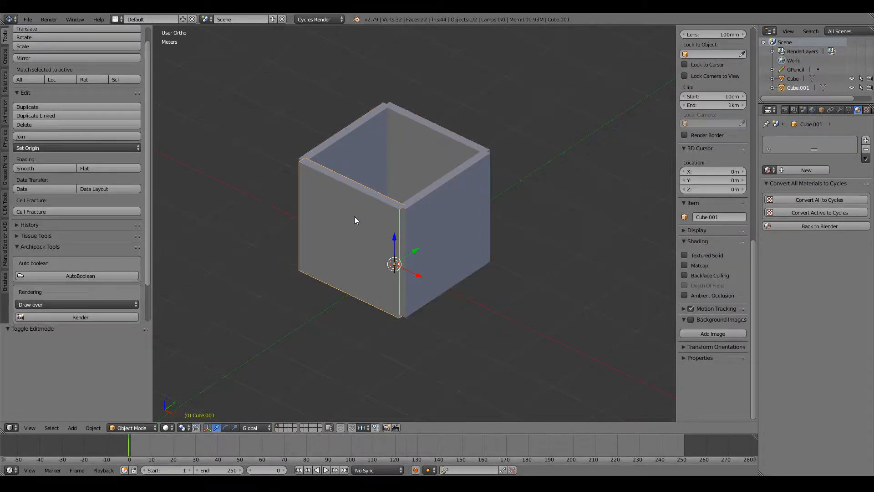
{"action": "scroll", "coordinate": [346, 231], "scroll_direction": "up", "scroll_amount": 5}
{"action": "scroll", "coordinate": [346, 232], "scroll_direction": "down", "scroll_amount": 5}
{"action": "key", "text": "Tab"}
{"action": "key", "text": "KP_1"}
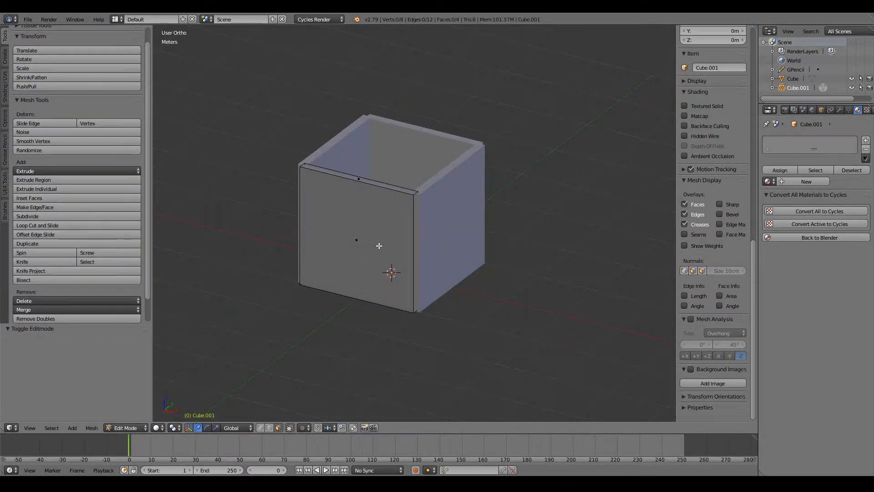
{"action": "key", "text": "ctrl+r"}
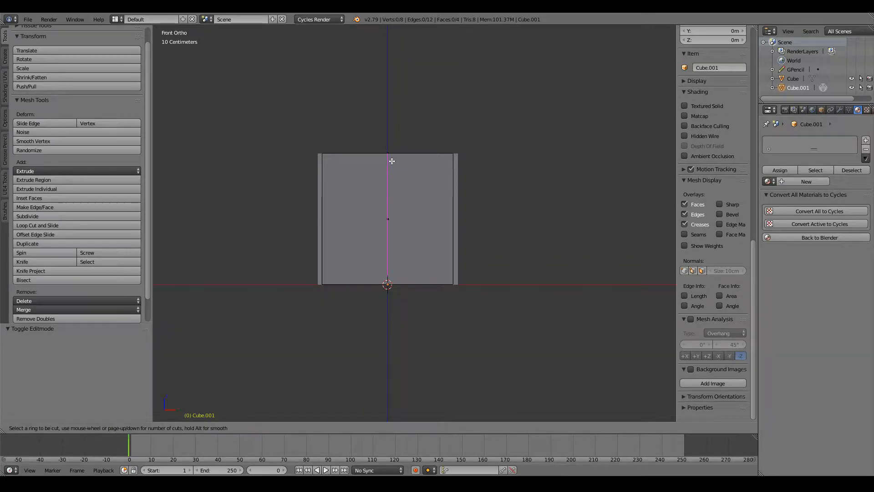
{"action": "scroll", "coordinate": [392, 160], "scroll_direction": "up", "scroll_amount": 1}
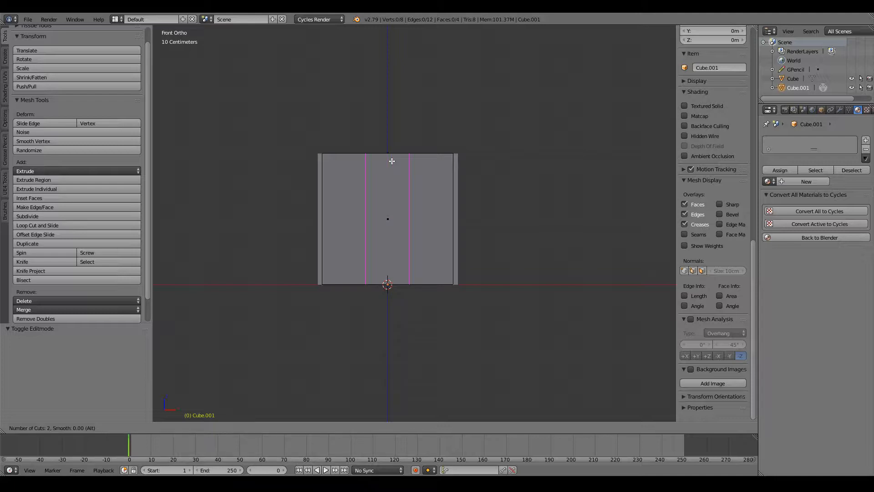
{"action": "left_click", "coordinate": [392, 160]}
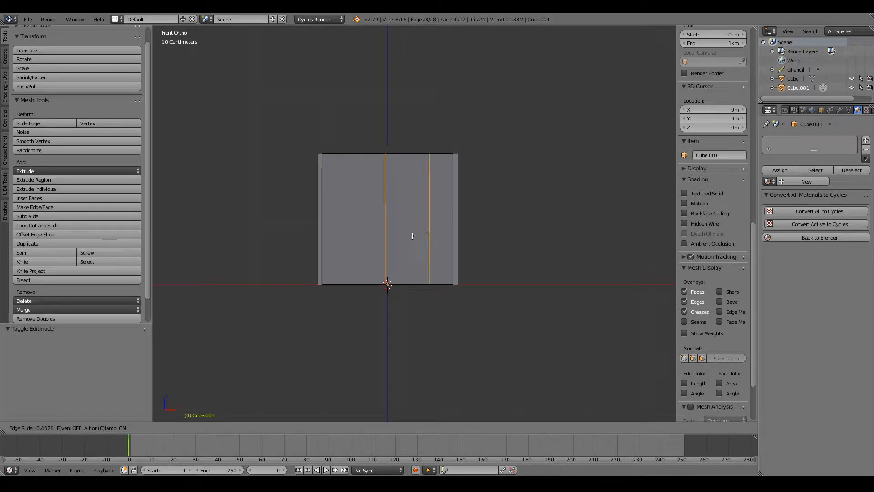
{"action": "left_click", "coordinate": [355, 238]}
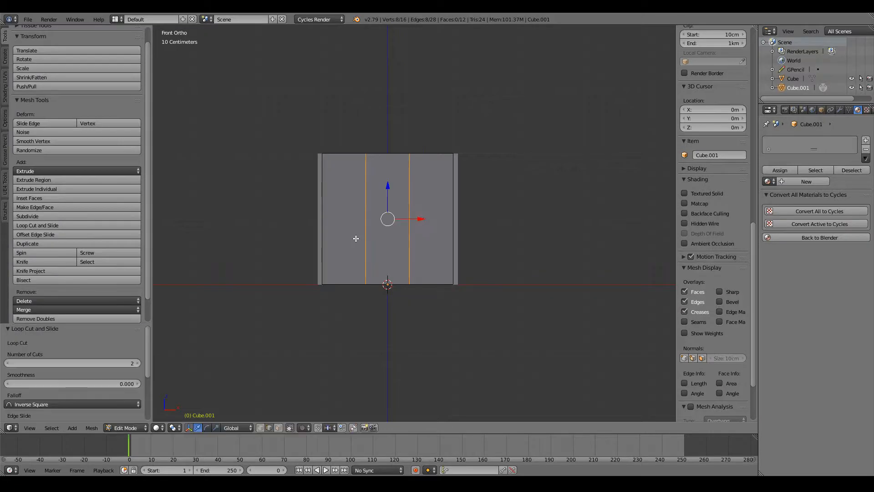
{"action": "scroll", "coordinate": [488, 303], "scroll_direction": "up", "scroll_amount": 2}
{"action": "key", "text": "a"}
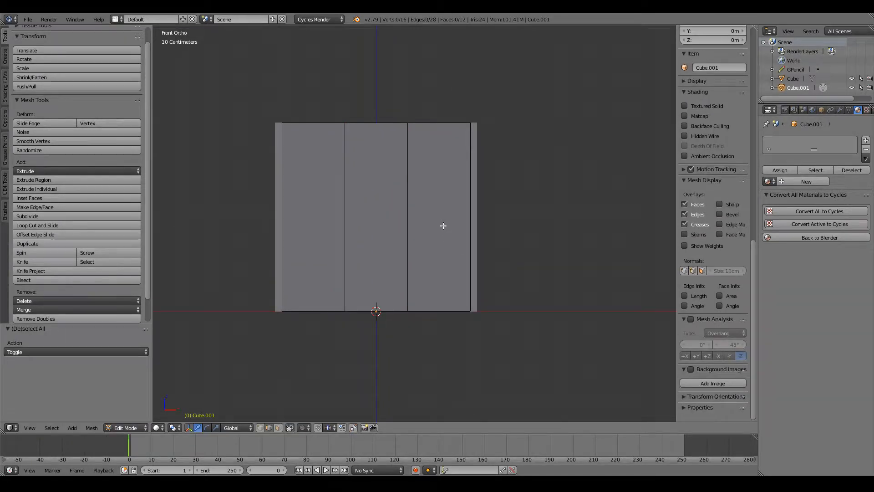
Add one horizontal loop cut across the front slab and slide it upward to mark the doorway's height.
{"action": "key", "text": "ctrl+r"}
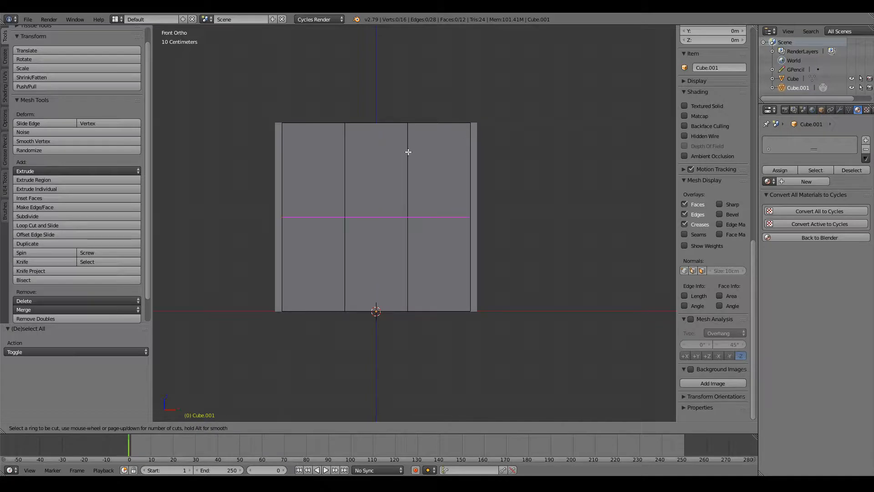
{"action": "left_click", "coordinate": [469, 207]}
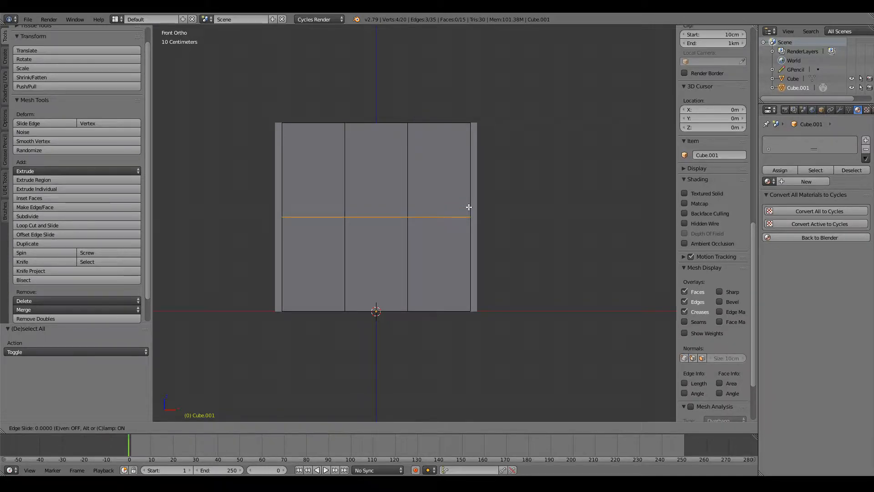
{"action": "left_click", "coordinate": [469, 172]}
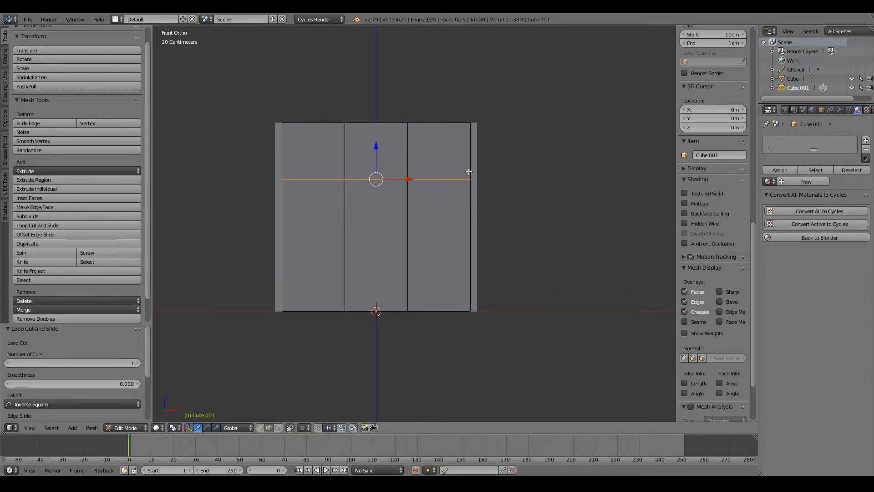
In face select mode, delete the slab's lower middle front face and the middle back face behind it.
{"action": "middle_click_drag", "start_coordinate": [468, 172], "coordinate": [458, 209]}
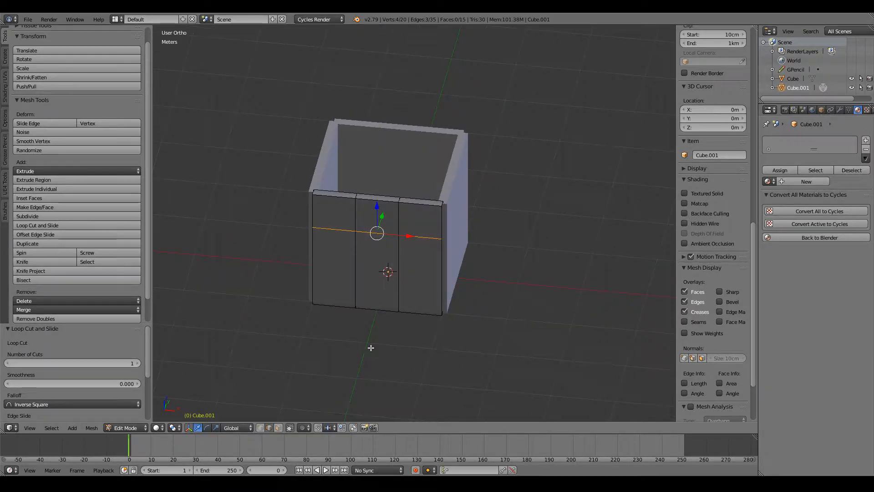
{"action": "left_click", "coordinate": [278, 428]}
{"action": "scroll", "coordinate": [391, 214], "scroll_direction": "up", "scroll_amount": 3}
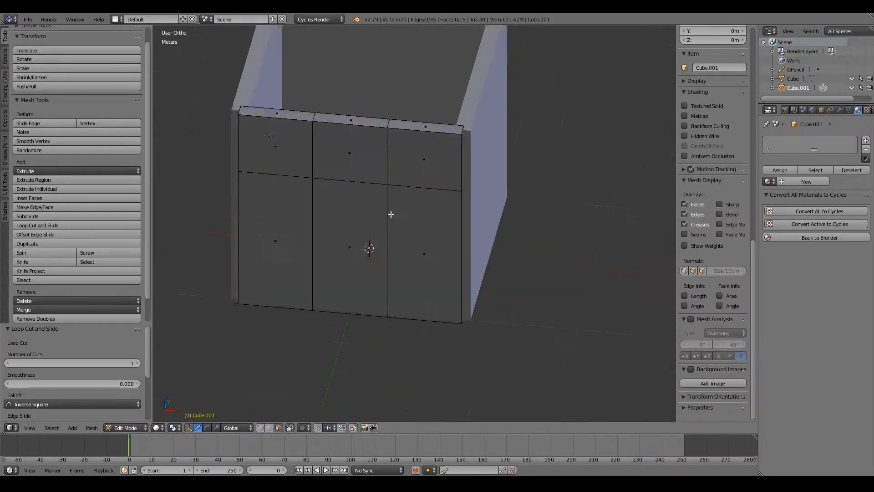
{"action": "scroll", "coordinate": [391, 214], "scroll_direction": "up", "scroll_amount": 1}
{"action": "right_click", "coordinate": [348, 244]}
{"action": "key", "text": "x"}
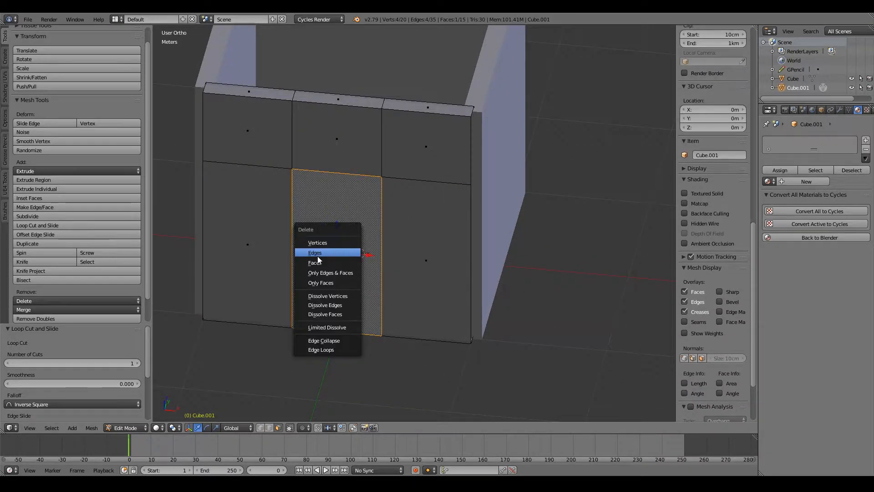
{"action": "left_click", "coordinate": [319, 263]}
{"action": "right_click", "coordinate": [353, 220]}
{"action": "key", "text": "x"}
{"action": "left_click", "coordinate": [354, 221]}
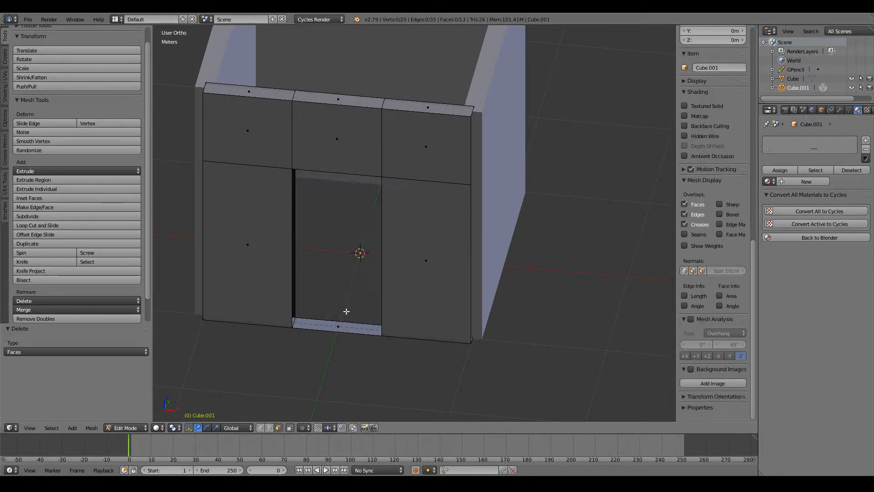
Delete the slab's middle bottom face at the base of the doorway.
{"action": "right_click", "coordinate": [342, 326]}
{"action": "key", "text": "x"}
{"action": "left_click", "coordinate": [342, 327]}
Try to fill a face from the bottom edge beside the doorway in edge select mode, and undo it.
{"action": "middle_click_drag", "start_coordinate": [351, 318], "coordinate": [283, 413]}
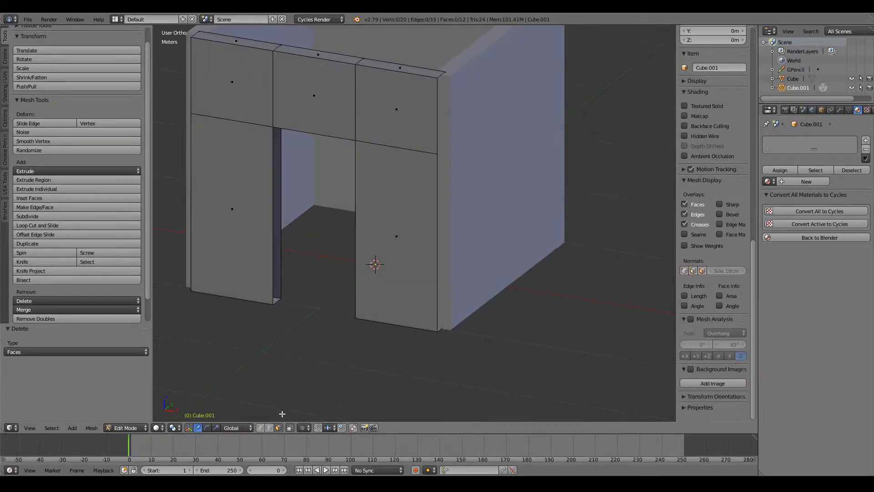
{"action": "left_click", "coordinate": [270, 428]}
{"action": "right_click", "coordinate": [280, 300]}
{"action": "middle_click_drag", "start_coordinate": [279, 300], "coordinate": [225, 213]}
{"action": "key", "text": "f"}
{"action": "key", "text": "ctrl+z"}
Inspect the open edges above and beside the doorway from below the slab.
{"action": "middle_click_drag", "start_coordinate": [476, 238], "coordinate": [412, 243]}
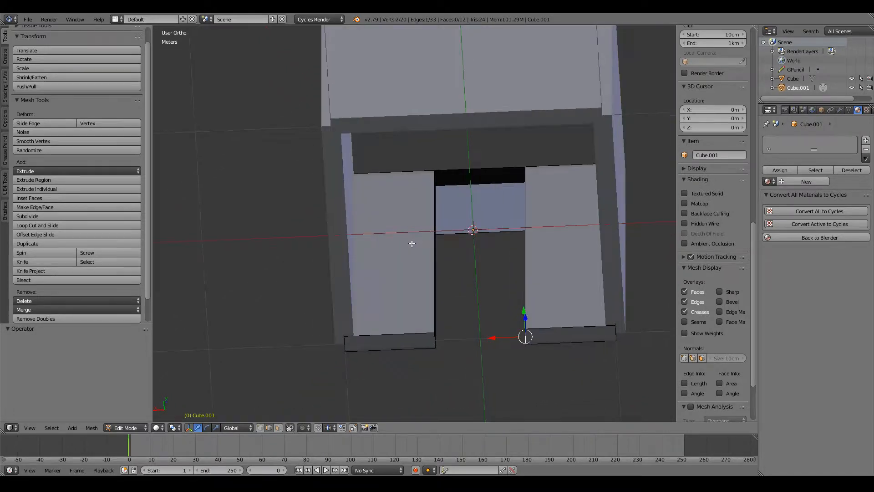
{"action": "right_click", "coordinate": [431, 195]}
{"action": "middle_click_drag", "start_coordinate": [503, 192], "coordinate": [412, 206], "text": "shift"}
{"action": "right_click", "coordinate": [431, 200]}
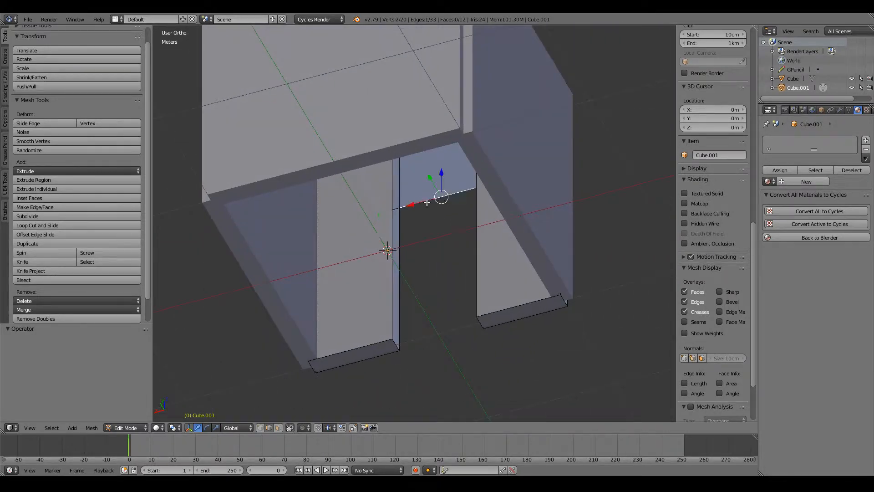
{"action": "middle_click_drag", "start_coordinate": [383, 252], "coordinate": [401, 248]}
{"action": "right_click", "coordinate": [382, 295]}
{"action": "middle_click_drag", "start_coordinate": [384, 294], "coordinate": [360, 273]}
In face select mode, delete the slab's front face above the doorway.
{"action": "left_click", "coordinate": [278, 427]}
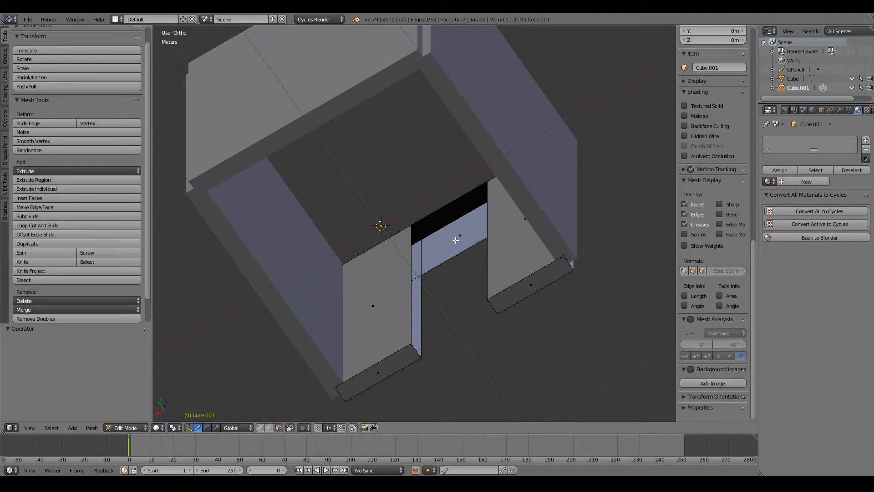
{"action": "right_click", "coordinate": [456, 236]}
{"action": "key", "text": "x"}
{"action": "left_click", "coordinate": [456, 235]}
Delete the two remaining full-height back faces of the slab, on either side of the doorway.
{"action": "middle_click_drag", "start_coordinate": [456, 234], "coordinate": [442, 198]}
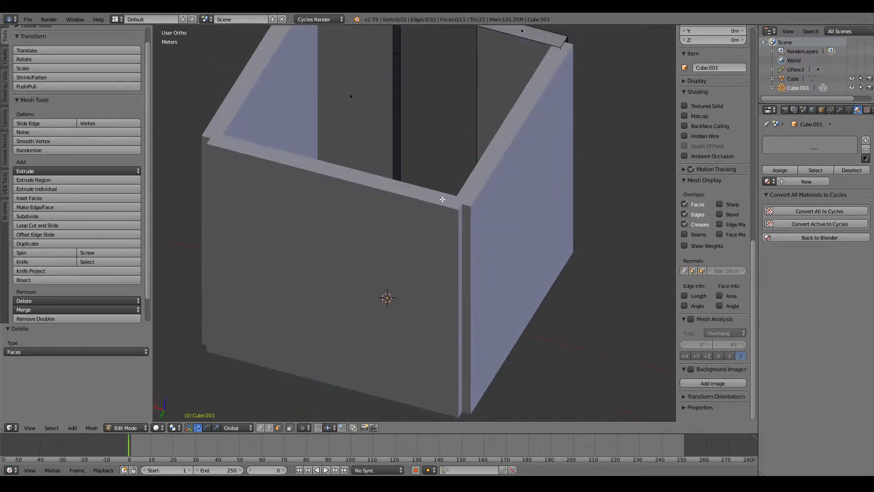
{"action": "right_click", "coordinate": [358, 99]}
{"action": "scroll", "coordinate": [359, 101], "scroll_direction": "up", "scroll_amount": 5, "text": "shift"}
{"action": "key", "text": "x"}
{"action": "left_click", "coordinate": [361, 100]}
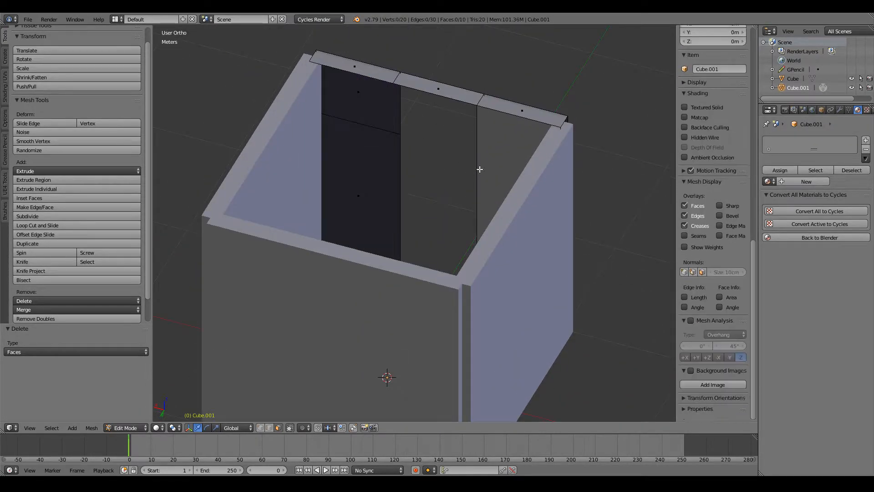
{"action": "right_click", "coordinate": [496, 174]}
{"action": "key", "text": "x"}
{"action": "left_click", "coordinate": [498, 174]}
Extrude the outer left vertex of the horizontal cut 14.1 cm along Y in top wireframe view.
{"action": "middle_click_drag", "start_coordinate": [499, 175], "coordinate": [377, 158]}
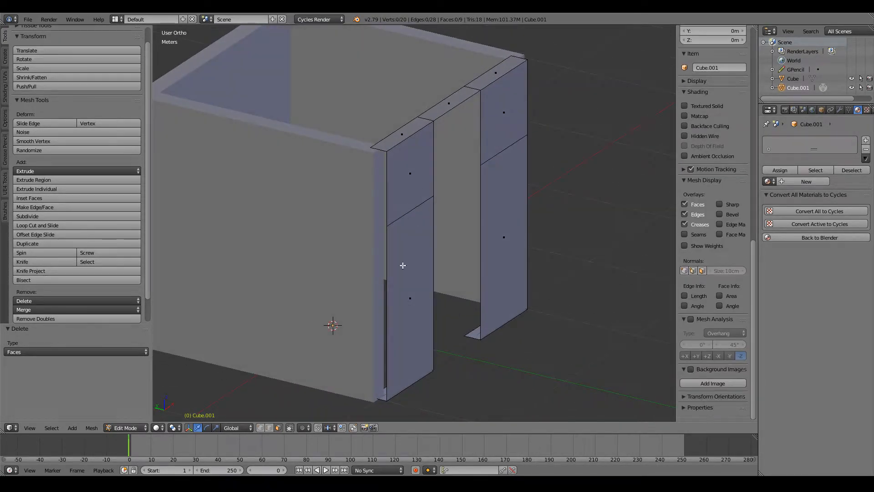
{"action": "left_click", "coordinate": [262, 427]}
{"action": "right_click", "coordinate": [388, 221]}
{"action": "middle_click_drag", "start_coordinate": [388, 221], "coordinate": [458, 330]}
{"action": "key", "text": "KP_7"}
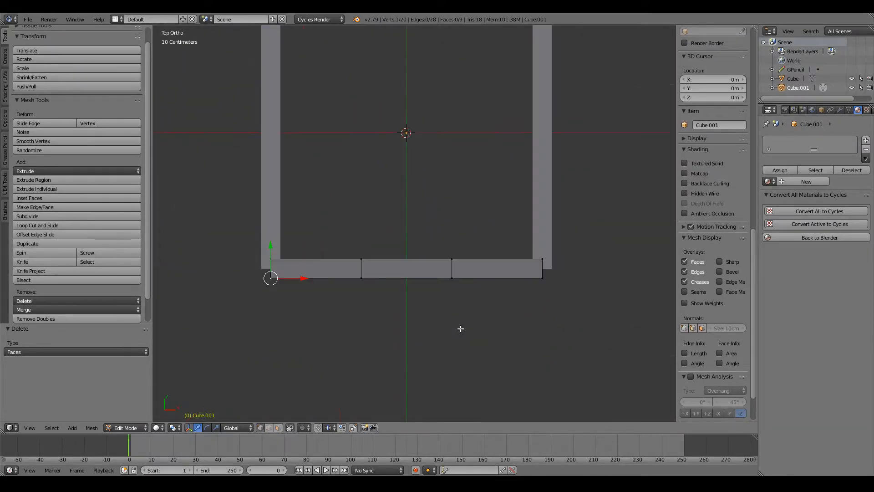
{"action": "key", "text": "z"}
{"action": "scroll", "coordinate": [460, 328], "scroll_direction": "up", "scroll_amount": 3}
{"action": "key", "text": "e"}
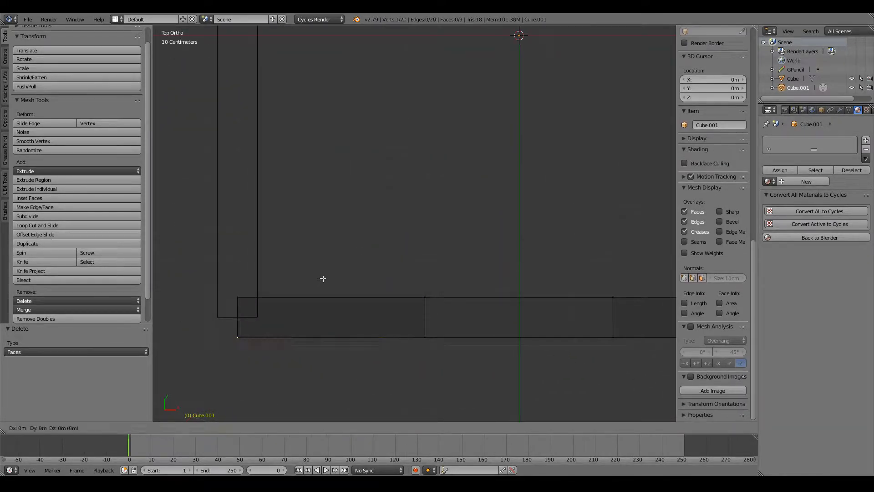
{"action": "left_click", "coordinate": [322, 245]}
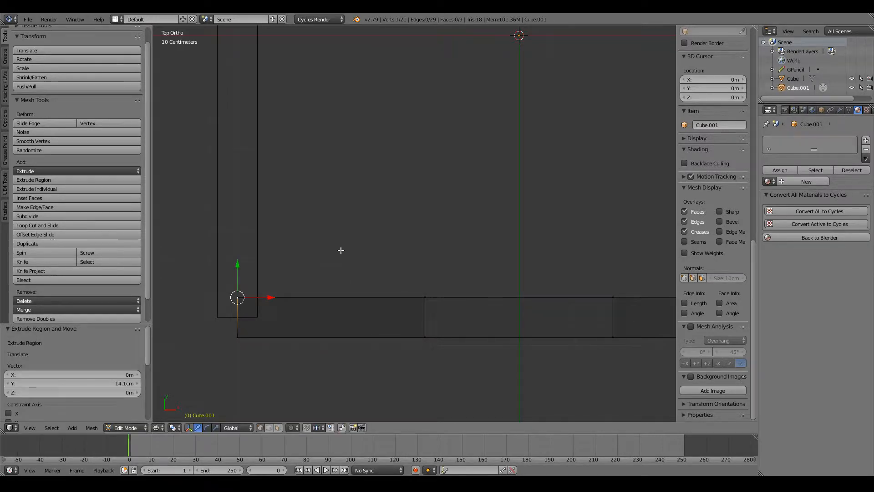
Extrude the inner cut vertex 66.6 cm along X, from the wall's left end to the near side of the doorway.
{"action": "key", "text": "e"}
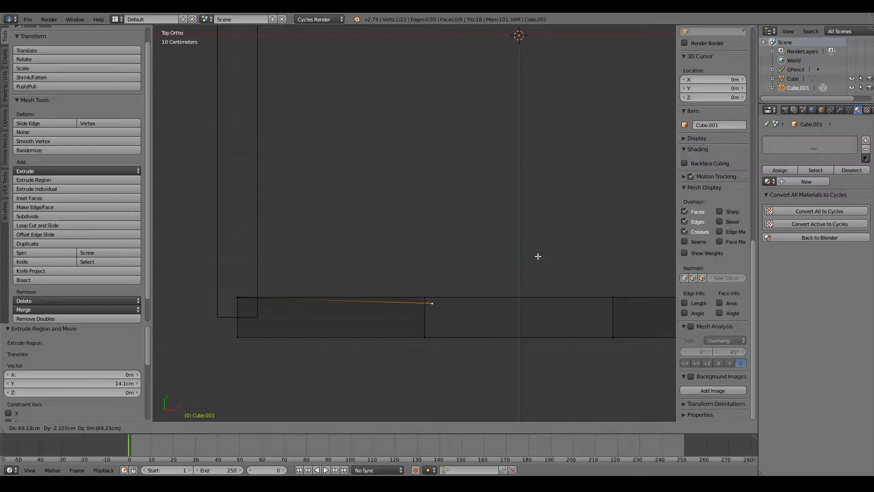
{"action": "key", "text": "x"}
{"action": "left_click", "coordinate": [466, 202]}
Extrude the vertex at the doorway's left side 66.9 cm along X, across the doorway to its right side.
{"action": "scroll", "coordinate": [466, 202], "scroll_direction": "up", "scroll_amount": 8, "text": "ctrl"}
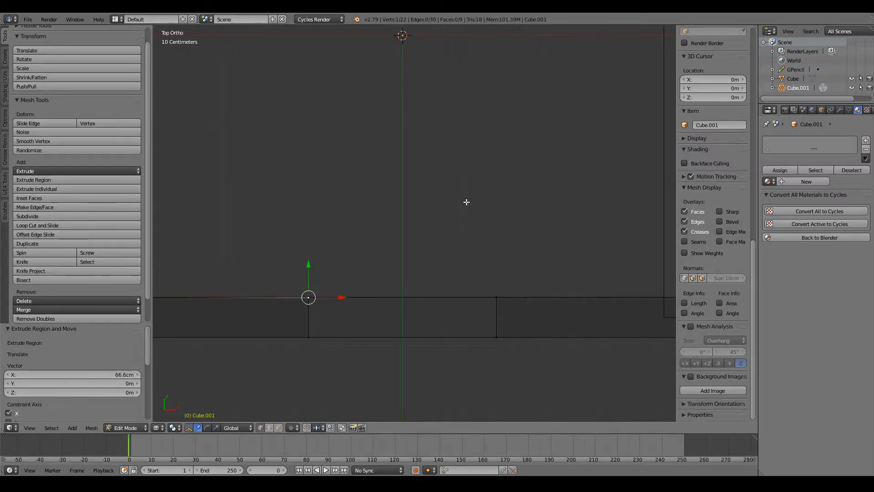
{"action": "scroll", "coordinate": [453, 232], "scroll_direction": "up", "scroll_amount": 4, "text": "ctrl"}
{"action": "key", "text": "e"}
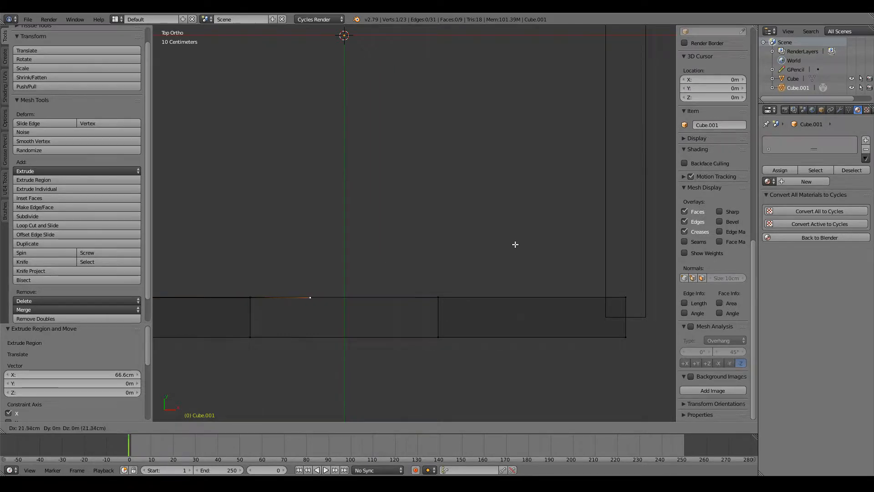
{"action": "key", "text": "x"}
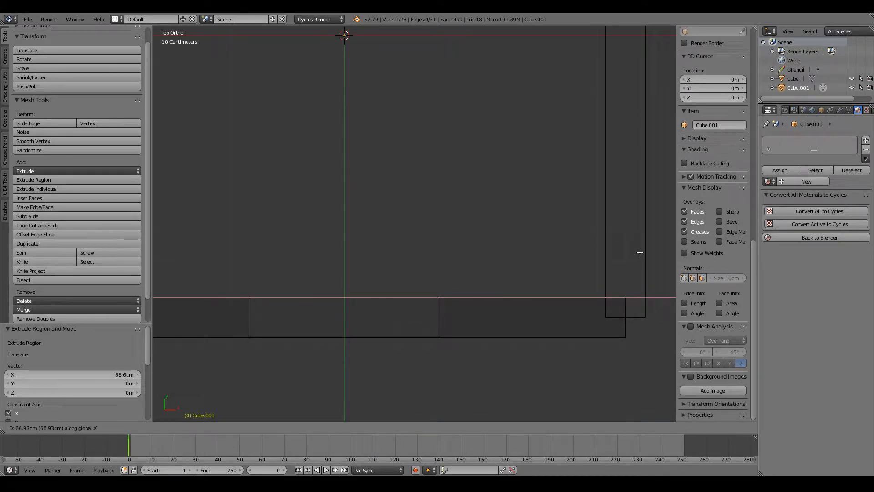
{"action": "left_click", "coordinate": [640, 252]}
{"action": "scroll", "coordinate": [518, 252], "scroll_direction": "up", "scroll_amount": 5, "text": "ctrl"}
{"action": "scroll", "coordinate": [493, 254], "scroll_direction": "up", "scroll_amount": 1}
{"action": "mouse_move", "coordinate": [466, 312]}
{"action": "middle_mouse_down"}
{"action": "mouse_move", "coordinate": [527, 306]}
{"action": "mouse_move", "coordinate": [590, 282]}
{"action": "middle_mouse_up"}
{"action": "key", "text": "z"}
{"action": "scroll", "coordinate": [432, 246], "scroll_direction": "down", "scroll_amount": 3}
{"action": "mouse_move", "coordinate": [386, 236]}
{"action": "middle_mouse_down"}
{"action": "mouse_move", "coordinate": [520, 208]}
{"action": "mouse_move", "coordinate": [569, 224]}
{"action": "mouse_move", "coordinate": [589, 275]}
{"action": "middle_mouse_up"}
{"action": "right_click", "coordinate": [338, 276]}
{"action": "key", "text": "g"}
{"action": "key", "text": "x"}
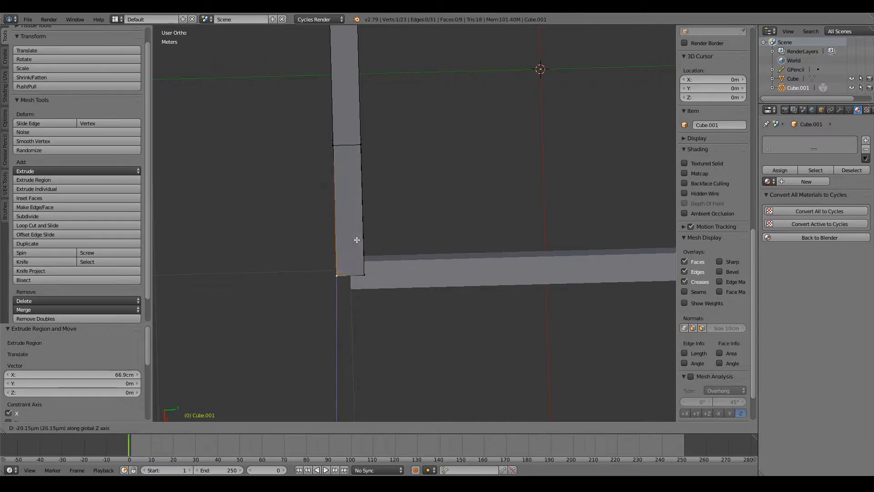
{"action": "right_click", "coordinate": [359, 241]}
Extrude the outer right vertex of the horizontal cut 14 cm along Y in top wireframe view.
{"action": "middle_click_drag", "start_coordinate": [413, 294], "coordinate": [409, 253]}
{"action": "right_click", "coordinate": [333, 205]}
{"action": "key", "text": "KP_7"}
{"action": "key", "text": "z"}
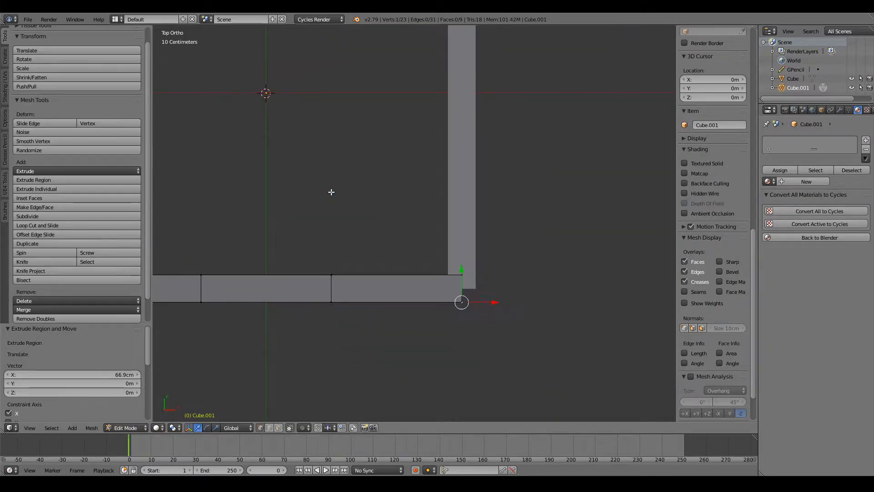
{"action": "scroll", "coordinate": [500, 273], "scroll_direction": "up", "scroll_amount": 5}
{"action": "key", "text": "e"}
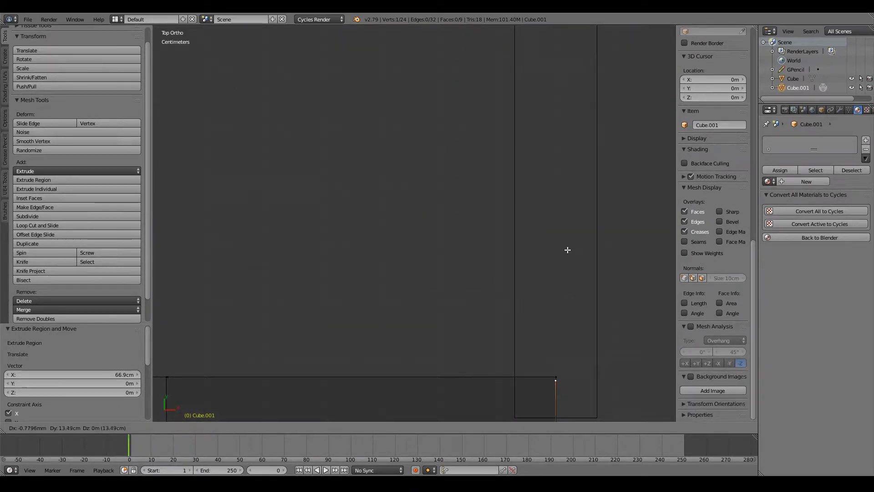
{"action": "key", "text": "ctrl"}
{"action": "key", "text": "ctrl"}
{"action": "left_click", "coordinate": [567, 247], "text": "ctrl"}
{"action": "scroll", "coordinate": [567, 247], "scroll_direction": "down", "scroll_amount": 5}
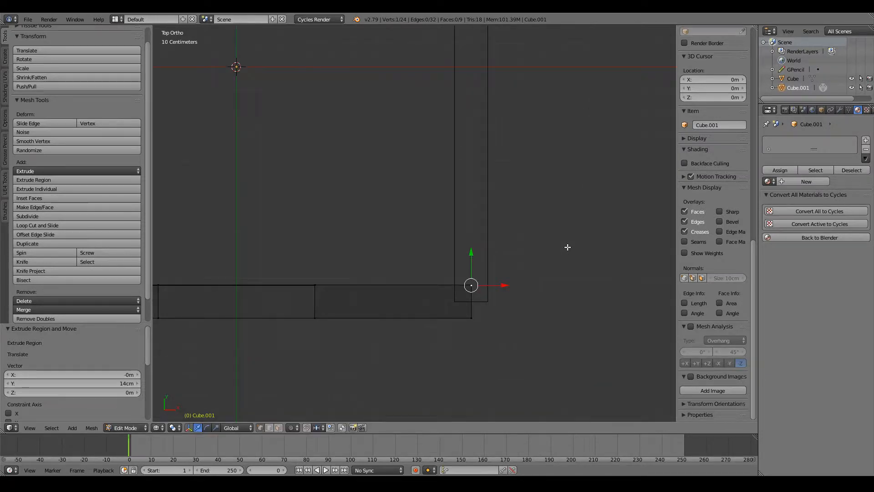
Connect the inner cut vertex at the doorway's right side to the wall's new right-end vertex with an edge.
{"action": "mouse_move", "coordinate": [331, 266]}
{"action": "middle_mouse_down", "text": "shift"}
{"action": "mouse_move", "coordinate": [390, 266]}
{"action": "mouse_move", "coordinate": [194, 195]}
{"action": "middle_mouse_up", "text": "shift"}
{"action": "key", "text": "z"}
{"action": "scroll", "coordinate": [341, 157], "scroll_direction": "up", "scroll_amount": 7, "text": "shift"}
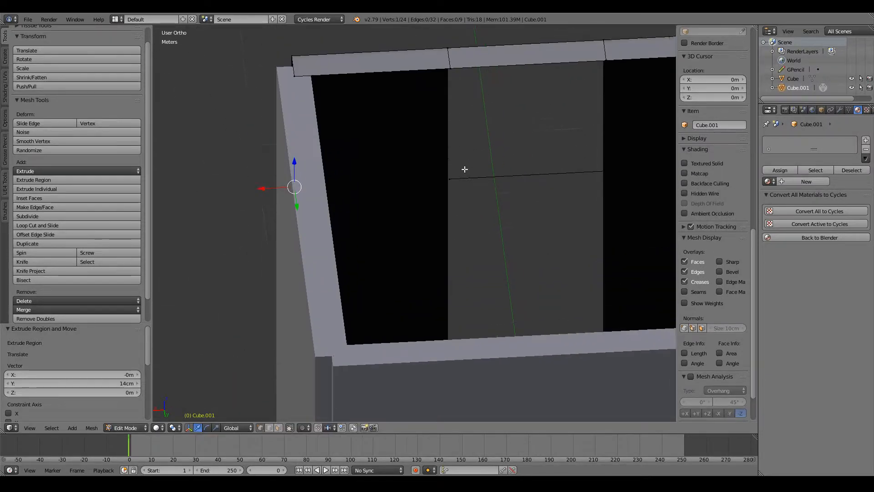
{"action": "right_click", "coordinate": [450, 179]}
{"action": "scroll", "coordinate": [448, 180], "scroll_direction": "down", "scroll_amount": 4}
{"action": "middle_click_drag", "start_coordinate": [446, 181], "coordinate": [406, 183]}
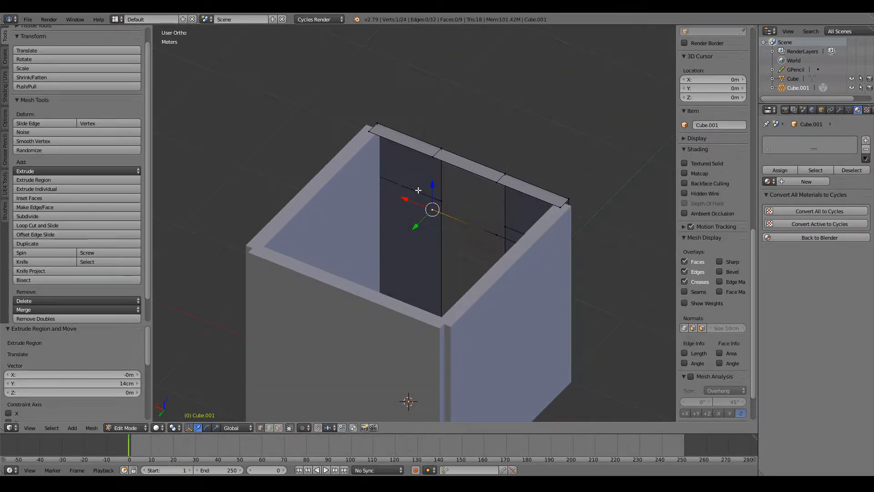
{"action": "key", "text": "z"}
{"action": "right_click", "coordinate": [378, 185], "text": "shift"}
{"action": "key", "text": "f"}
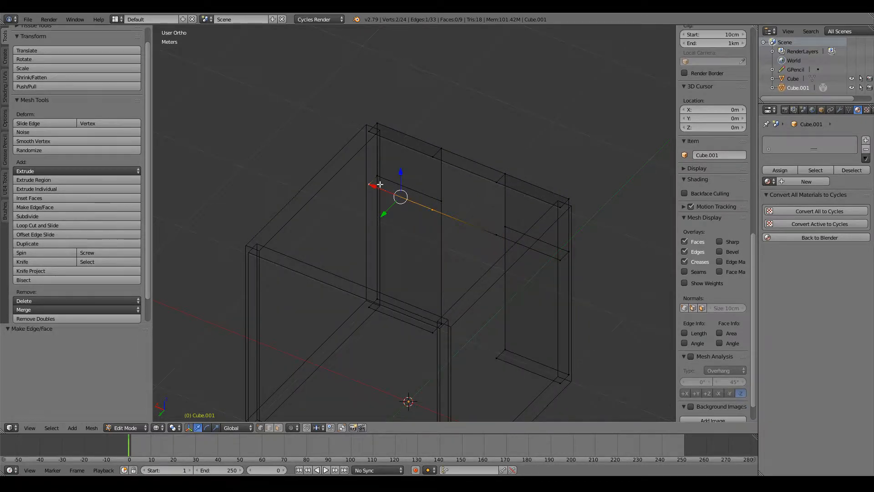
Join the two inner vertices at the wall's +X end with a vertical edge and fill the adjoining upper inner face.
{"action": "right_click", "coordinate": [368, 134]}
{"action": "right_click", "coordinate": [368, 186], "text": "shift"}
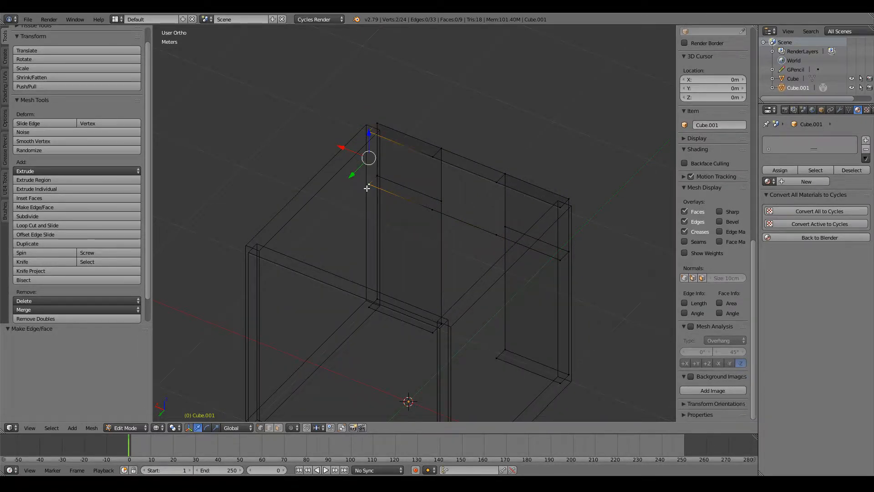
{"action": "key", "text": "f"}
{"action": "right_click", "coordinate": [433, 157], "text": "shift"}
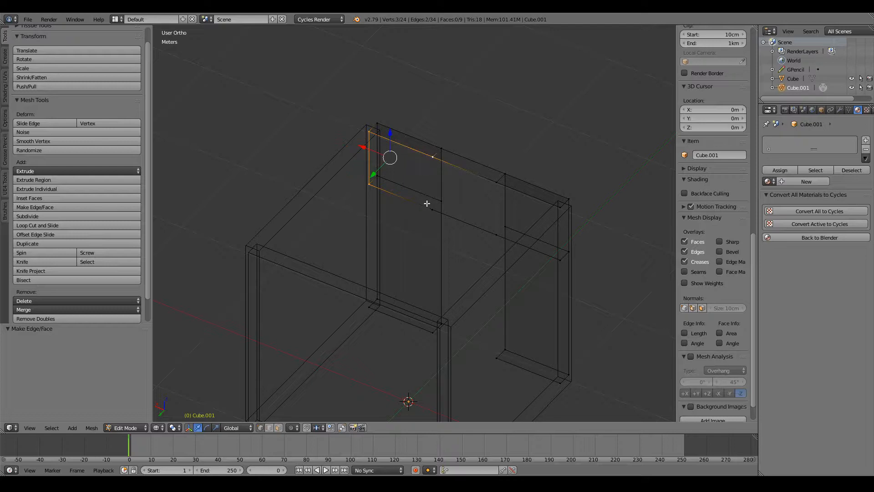
{"action": "right_click", "coordinate": [432, 209], "text": "shift"}
{"action": "key", "text": "f"}
Fill the inner face directly above the doorway from its four corner vertices, and clear the selection.
{"action": "right_click", "coordinate": [431, 209]}
{"action": "right_click", "coordinate": [433, 157], "text": "shift"}
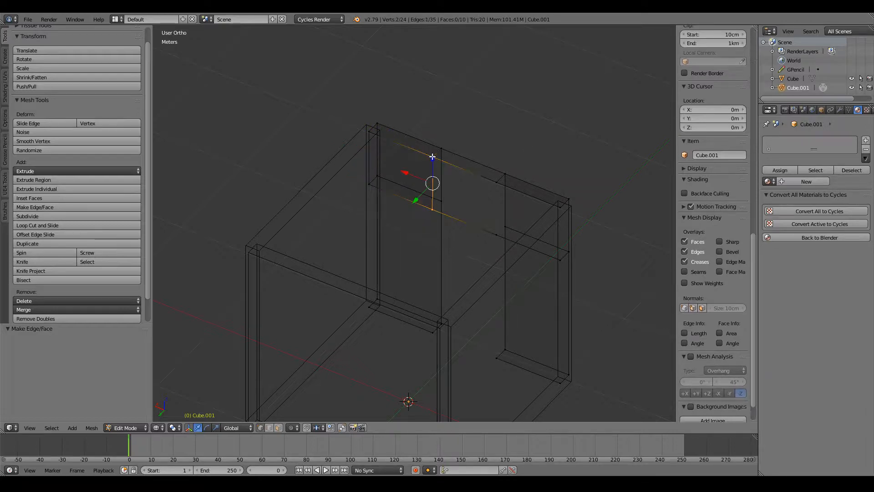
{"action": "right_click", "coordinate": [496, 182], "text": "shift"}
{"action": "right_click", "coordinate": [496, 234], "text": "shift"}
{"action": "key", "text": "f"}
{"action": "key", "text": "a"}
Fill the upper inner face at the wall's -X end from its four corner vertices.
{"action": "right_click", "coordinate": [496, 234]}
{"action": "right_click", "coordinate": [494, 183], "text": "shift"}
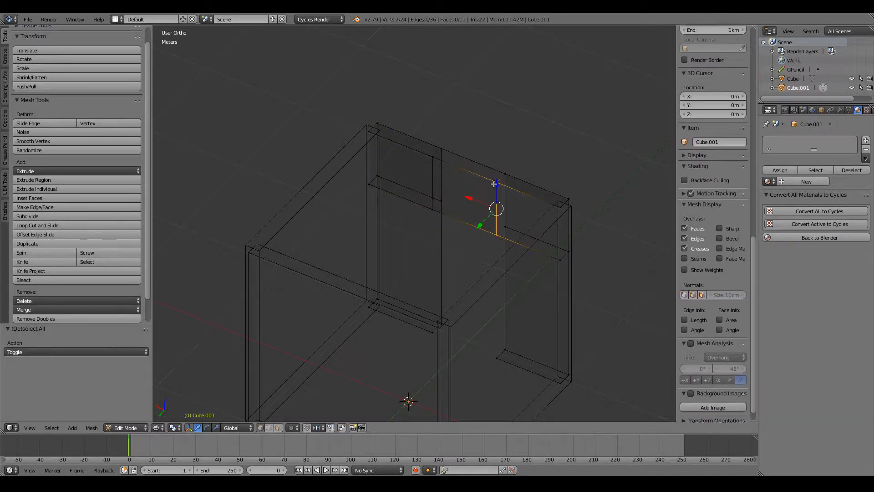
{"action": "right_click", "coordinate": [560, 202], "text": "shift"}
{"action": "right_click", "coordinate": [561, 256], "text": "shift"}
{"action": "key", "text": "f"}
{"action": "key", "text": "a"}
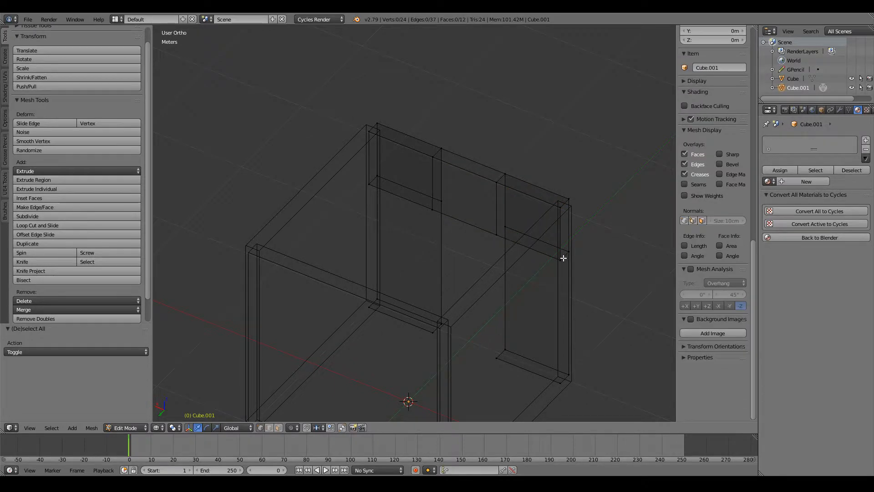
Delete the short edges linking the inner and outer cut lines at the wall's two ends.
{"action": "right_click", "coordinate": [563, 257]}
{"action": "middle_click_drag", "start_coordinate": [563, 257], "coordinate": [512, 253]}
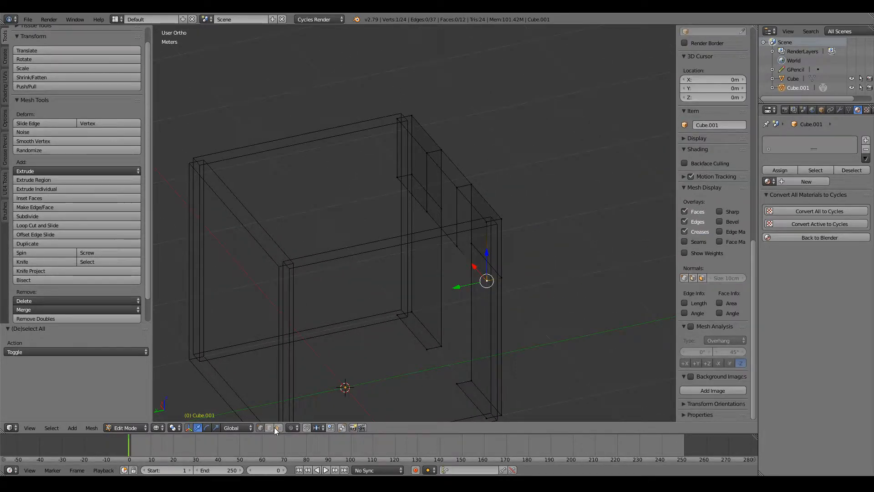
{"action": "right_click", "coordinate": [501, 278], "text": "shift"}
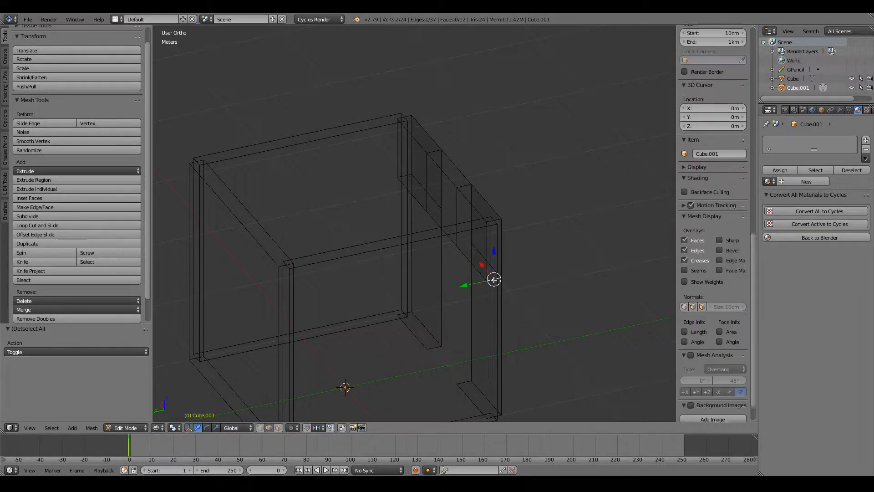
{"action": "key", "text": "x"}
{"action": "left_click", "coordinate": [399, 168]}
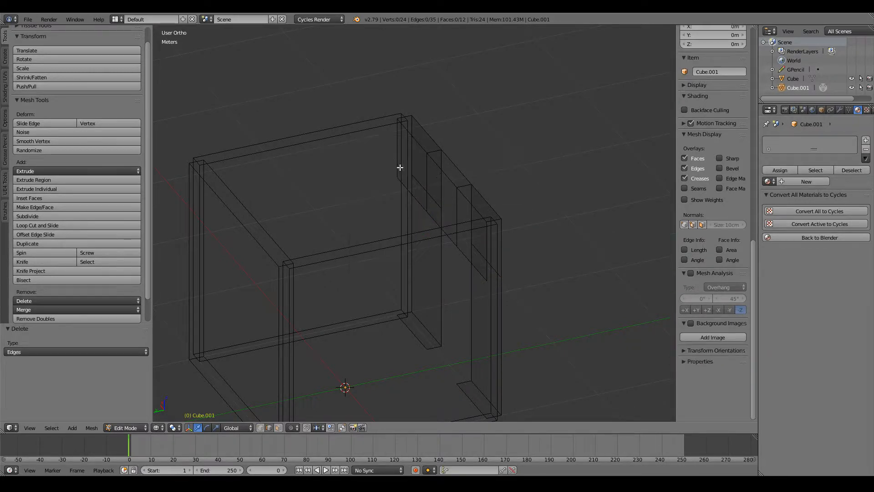
In solid shading, fill the two lower inner faces beside the doorway, each between its bottom edge and the cut edge above.
{"action": "key", "text": "Tab"}
{"action": "key", "text": "z"}
{"action": "mouse_move", "coordinate": [435, 210]}
{"action": "middle_mouse_down"}
{"action": "mouse_move", "coordinate": [456, 209]}
{"action": "mouse_move", "coordinate": [446, 293]}
{"action": "middle_mouse_up"}
{"action": "key", "text": "Tab"}
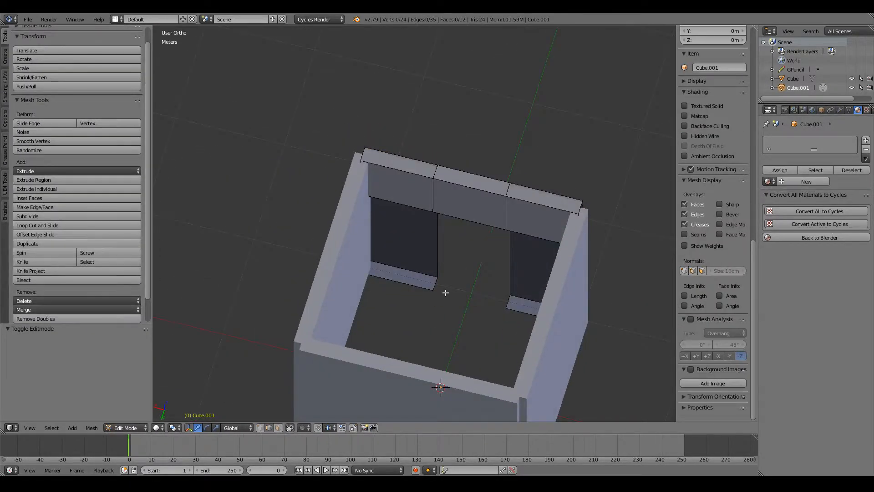
{"action": "scroll", "coordinate": [446, 292], "scroll_direction": "up", "scroll_amount": 2}
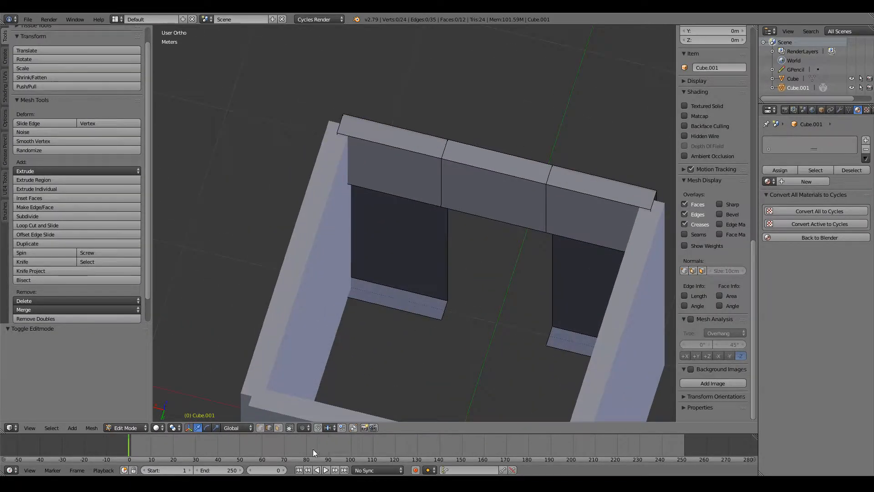
{"action": "right_click", "coordinate": [405, 304]}
{"action": "right_click", "coordinate": [396, 188], "text": "shift"}
{"action": "key", "text": "f"}
{"action": "right_click", "coordinate": [590, 235]}
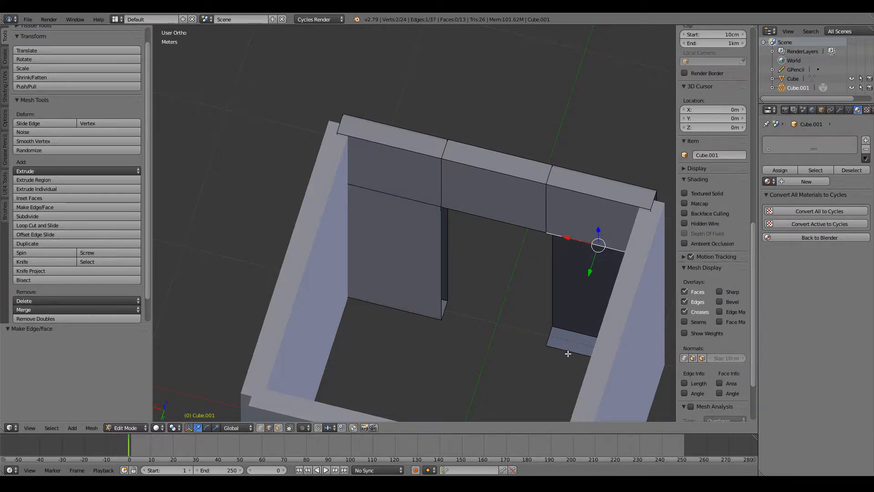
{"action": "right_click", "coordinate": [568, 354], "text": "shift"}
{"action": "key", "text": "f"}
Starting at the +X jamb's bottom edge, fill that jamb and the open front face above the doorway, undoing the surplus fills.
{"action": "right_click", "coordinate": [446, 311]}
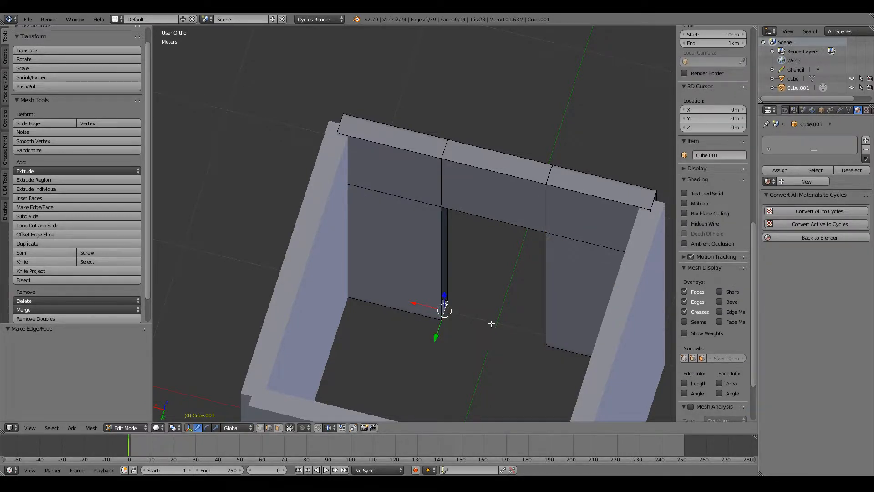
{"action": "key", "text": "f"}
{"action": "key", "text": "f"}
{"action": "key", "text": "f"}
{"action": "middle_click_drag", "start_coordinate": [491, 324], "coordinate": [166, 185]}
{"action": "key", "text": "ctrl+z"}
{"action": "key", "text": "ctrl+z"}
{"action": "middle_click_drag", "start_coordinate": [264, 196], "coordinate": [303, 282]}
{"action": "key", "text": "f"}
{"action": "key", "text": "a"}
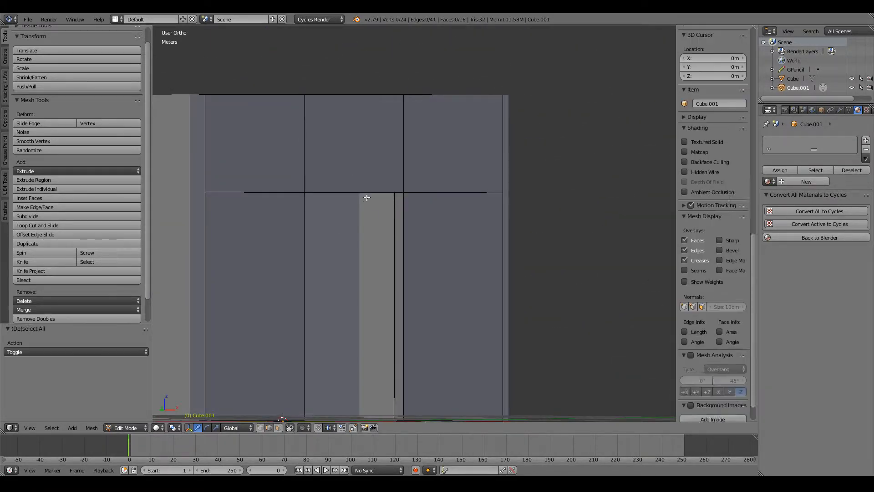
Starting at the filled jamb's top edge, fill the underside of the doorway's lintel and the opposite jamb.
{"action": "middle_click_drag", "start_coordinate": [365, 197], "coordinate": [380, 334]}
{"action": "scroll", "coordinate": [380, 333], "scroll_direction": "down", "scroll_amount": 2}
{"action": "right_click", "coordinate": [410, 364]}
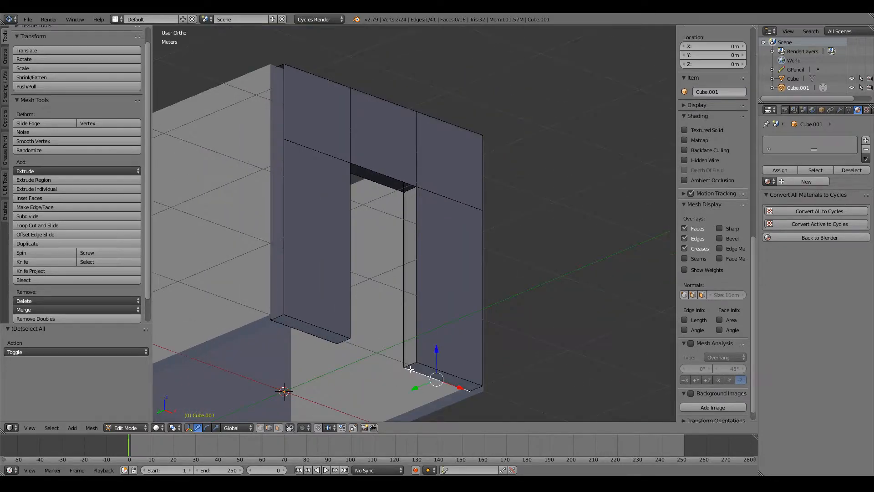
{"action": "middle_click_drag", "start_coordinate": [410, 355], "coordinate": [431, 261]}
{"action": "right_click", "coordinate": [420, 187], "text": "shift"}
{"action": "middle_click_drag", "start_coordinate": [421, 186], "coordinate": [390, 193]}
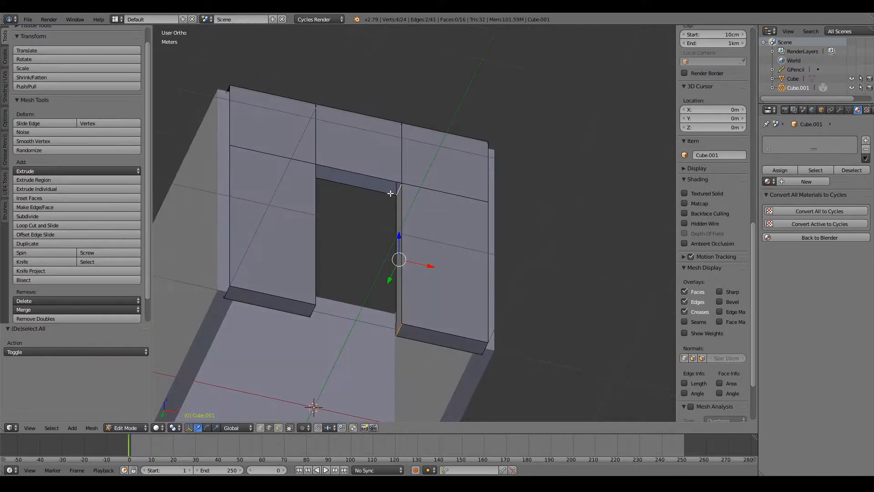
{"action": "right_click", "coordinate": [400, 187]}
{"action": "key", "text": "f"}
{"action": "middle_click_drag", "start_coordinate": [429, 226], "coordinate": [383, 289]}
{"action": "key", "text": "f"}
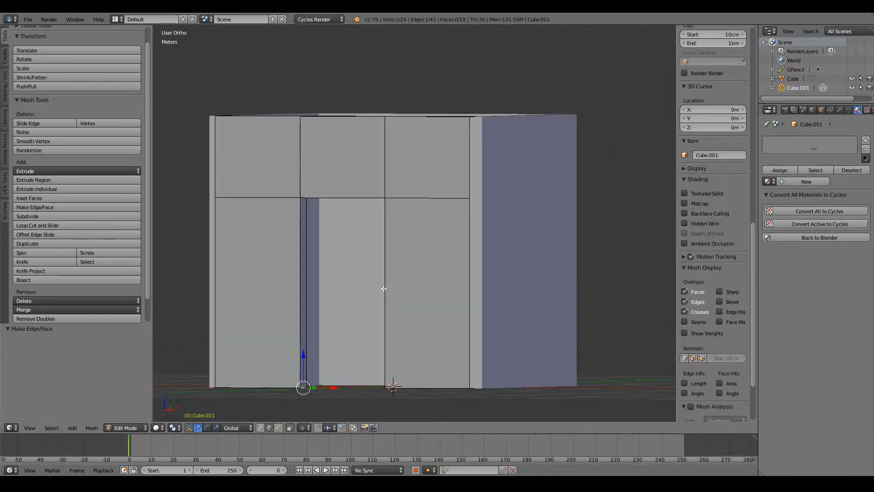
{"action": "key", "text": "a"}
Examine the box and its doorway wall in Object Mode from the front, from above and from the sides.
{"action": "scroll", "coordinate": [351, 244], "scroll_direction": "down", "scroll_amount": 2}
{"action": "key", "text": "Tab"}
{"action": "middle_click_drag", "start_coordinate": [354, 246], "coordinate": [379, 271]}
{"action": "key", "text": "a"}
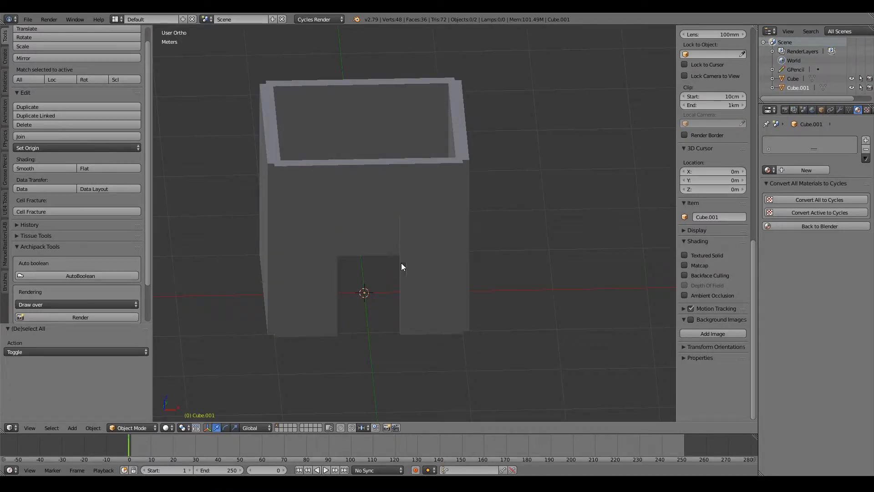
{"action": "middle_click_drag", "start_coordinate": [446, 258], "coordinate": [420, 245]}
{"action": "key", "text": "KP_1"}
{"action": "key", "text": "Tab"}
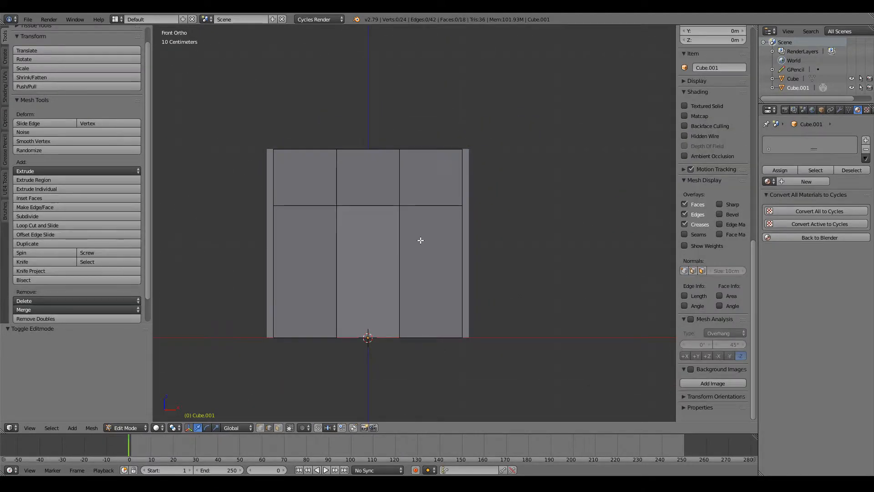
{"action": "key", "text": "Tab"}
{"action": "middle_click_drag", "start_coordinate": [520, 248], "coordinate": [470, 266]}
{"action": "scroll", "coordinate": [463, 315], "scroll_direction": "down", "scroll_amount": 5, "text": "shift"}
{"action": "scroll", "coordinate": [463, 316], "scroll_direction": "up", "scroll_amount": 5}
{"action": "scroll", "coordinate": [504, 309], "scroll_direction": "down", "scroll_amount": 8}
{"action": "middle_click_drag", "start_coordinate": [386, 234], "coordinate": [441, 227]}
{"action": "scroll", "coordinate": [414, 236], "scroll_direction": "up", "scroll_amount": 5}
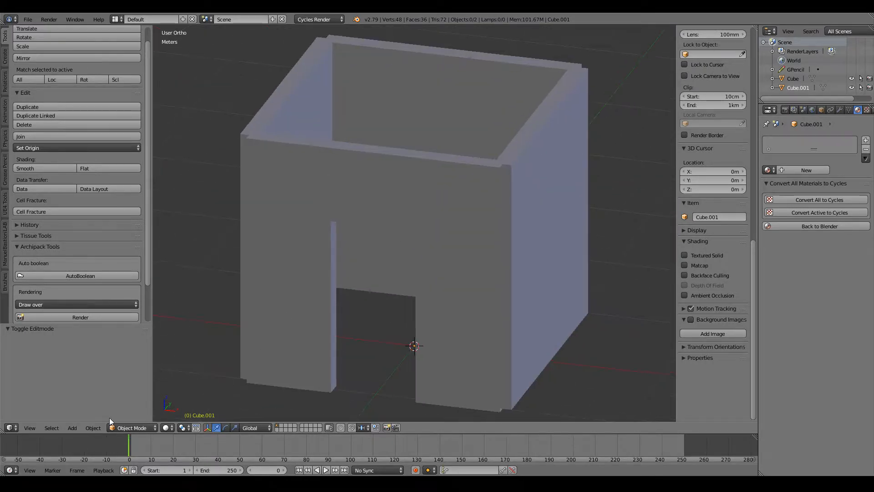
Add a mesh cube with a 1 m radius at the scene origin.
{"action": "left_click", "coordinate": [77, 427]}
{"action": "mouse_move", "coordinate": [80, 417]}
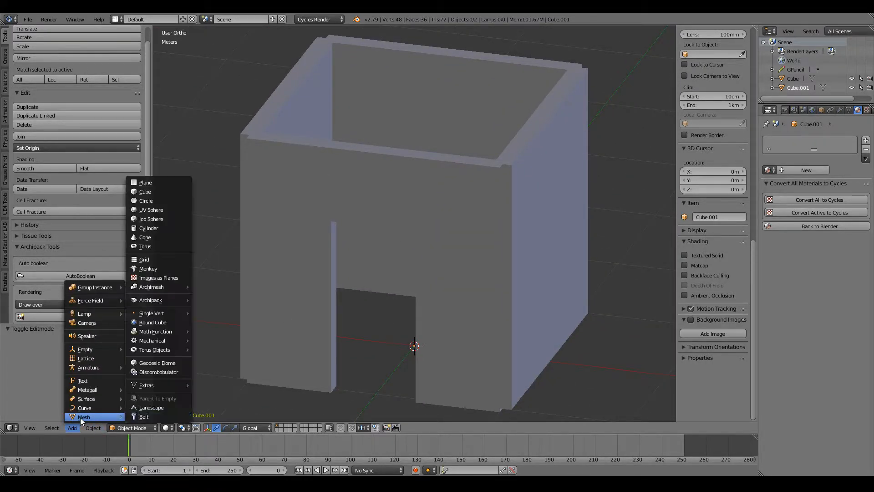
{"action": "left_click", "coordinate": [155, 191]}
{"action": "scroll", "coordinate": [517, 228], "scroll_direction": "down", "scroll_amount": 5}
In Edit Mode and front view, move the new cube's whole mesh up 90 cm along Z.
{"action": "key", "text": "KP_8"}
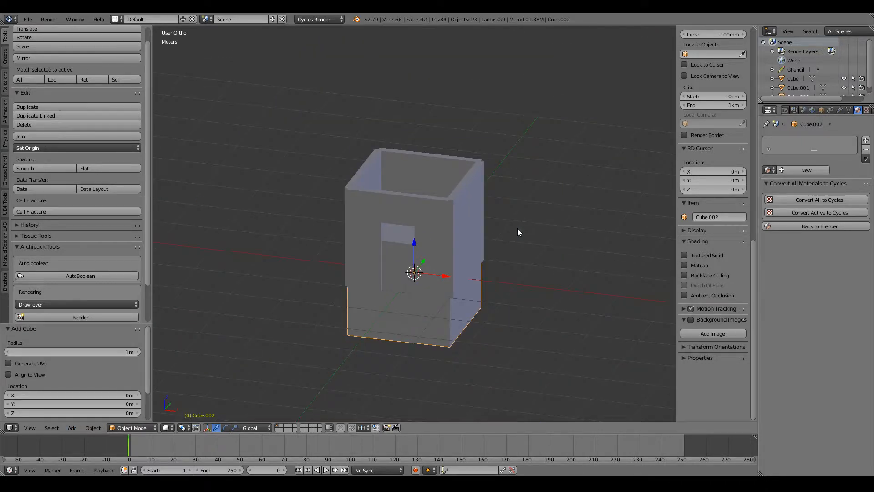
{"action": "key", "text": "KP_7"}
{"action": "middle_click_drag", "start_coordinate": [517, 228], "coordinate": [549, 223]}
{"action": "key", "text": "KP_1"}
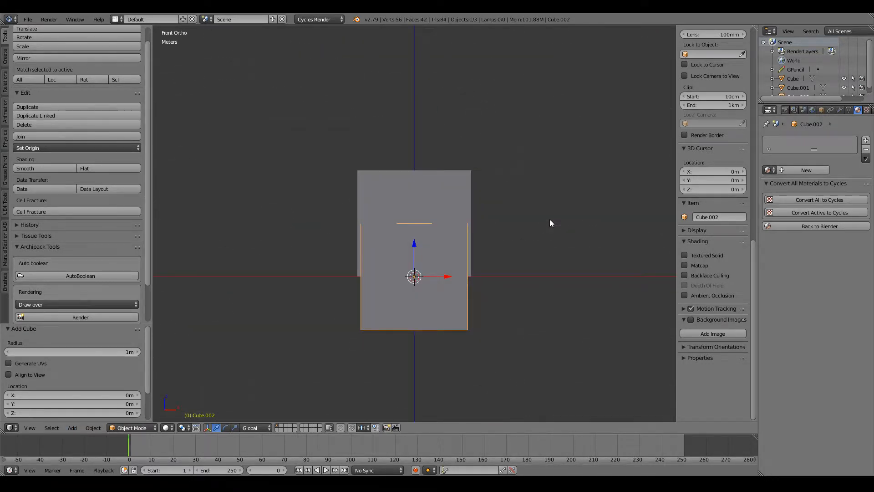
{"action": "key", "text": "Tab"}
{"action": "scroll", "coordinate": [510, 246], "scroll_direction": "up", "scroll_amount": 1}
{"action": "key", "text": "g"}
{"action": "key", "text": "z"}
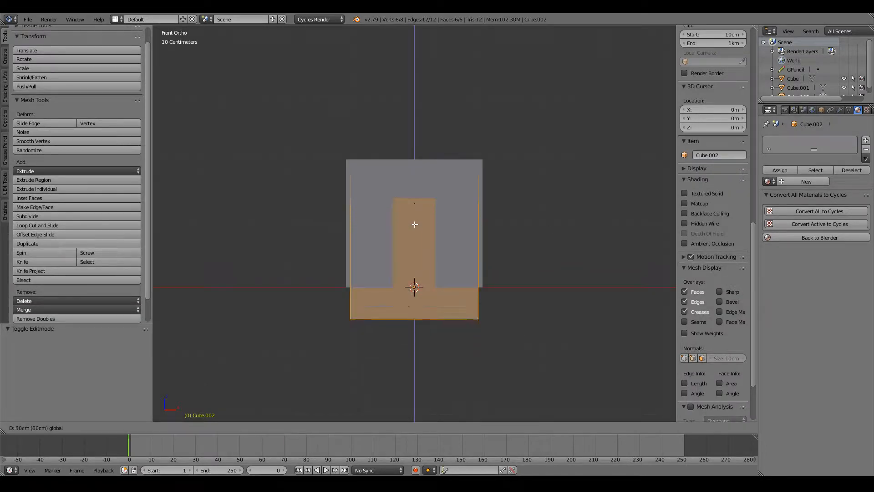
{"action": "left_click", "coordinate": [414, 197]}
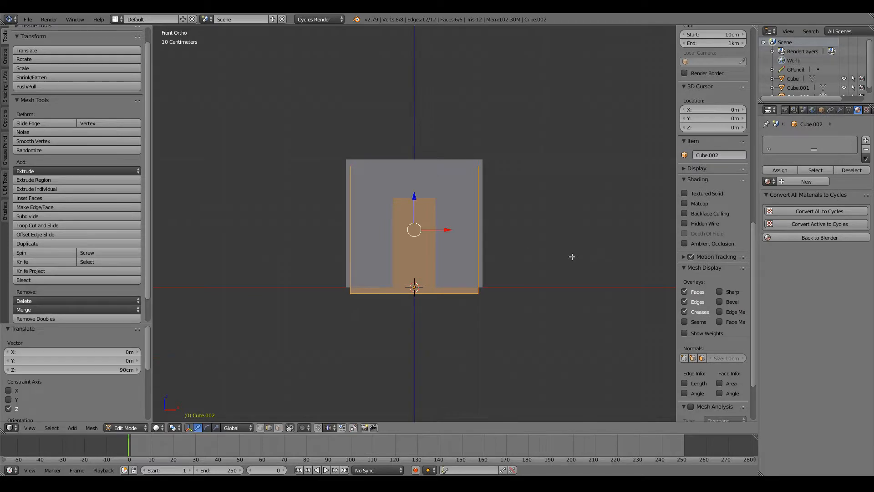
From the top view, move the new cube's mesh 1 m along negative X and 1 m along negative Y onto the box's front corner.
{"action": "middle_click_drag", "start_coordinate": [579, 260], "coordinate": [580, 261]}
{"action": "key", "text": "KP_7"}
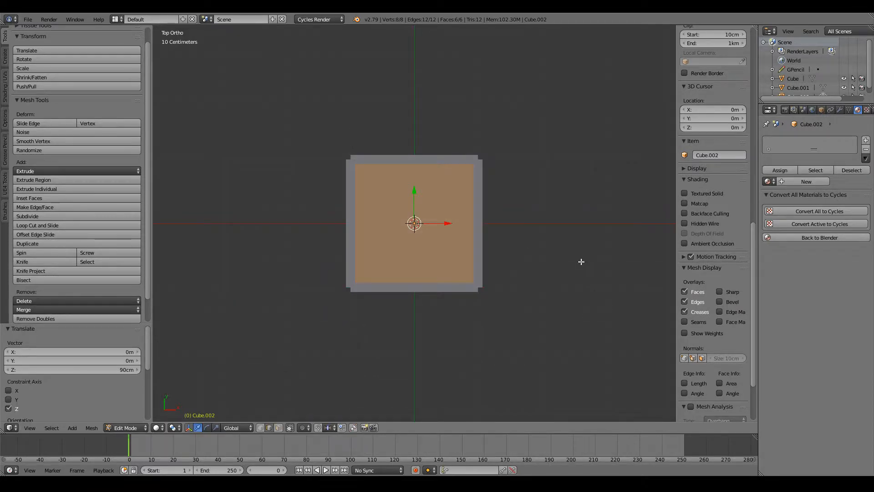
{"action": "key", "text": "g"}
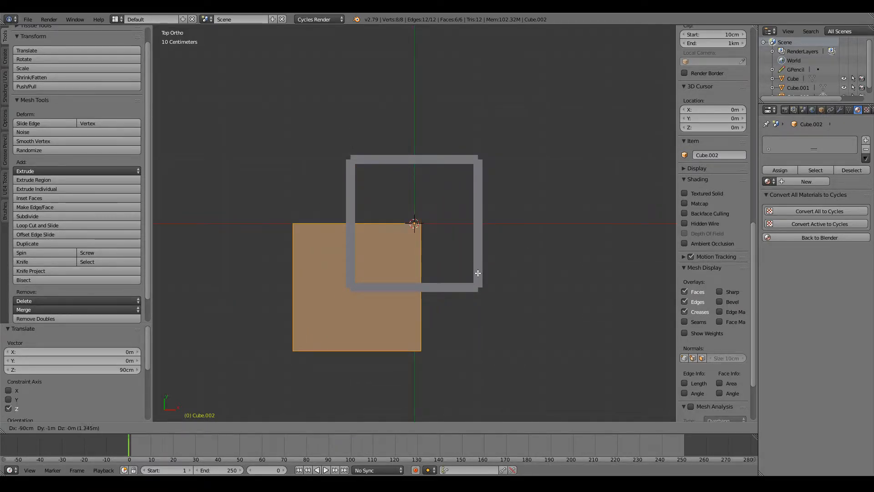
{"action": "left_click", "coordinate": [471, 280]}
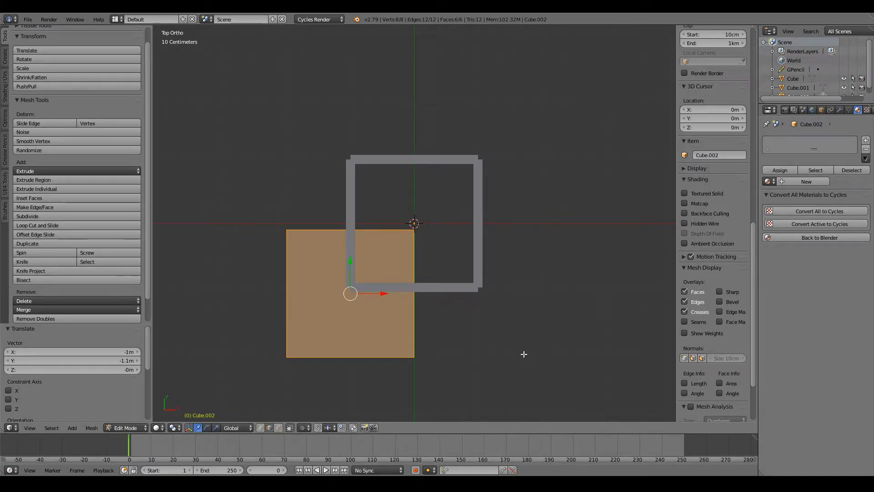
{"action": "left_click_drag", "start_coordinate": [350, 261], "coordinate": [350, 253]}
Scale the cube's mesh by 0.1 along X and by 0.1 along Y to form a thin corner pillar.
{"action": "key", "text": "s"}
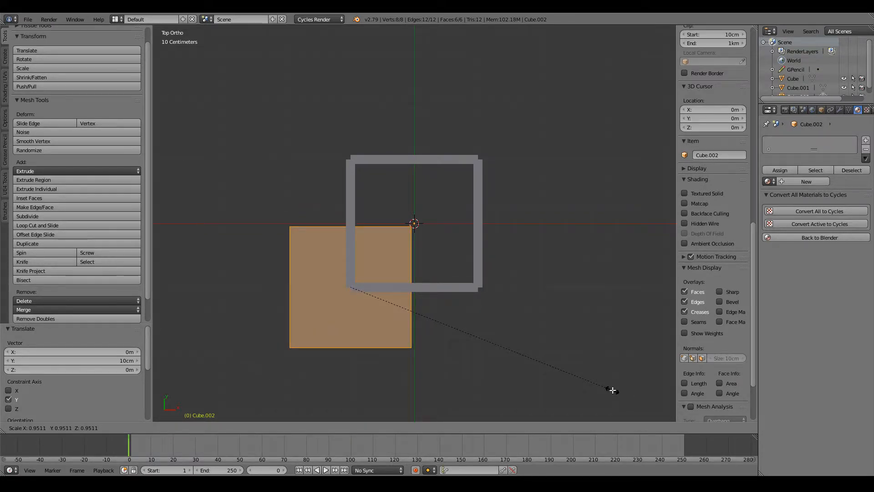
{"action": "key", "text": "x"}
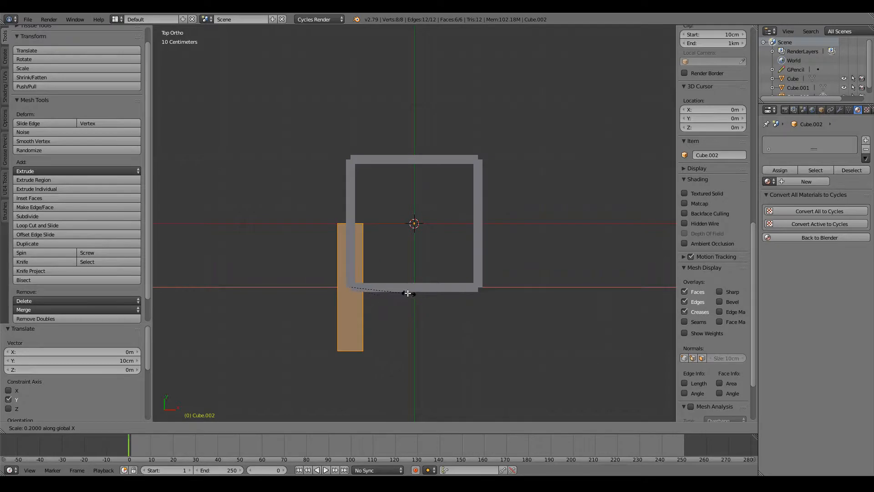
{"action": "type", "text": "0.1"}
{"action": "key", "text": "Return"}
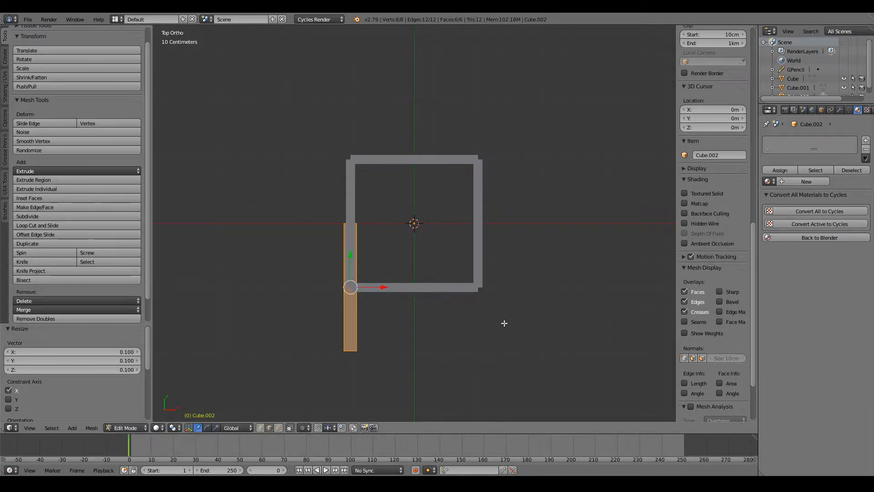
{"action": "key", "text": "s"}
{"action": "key", "text": "y"}
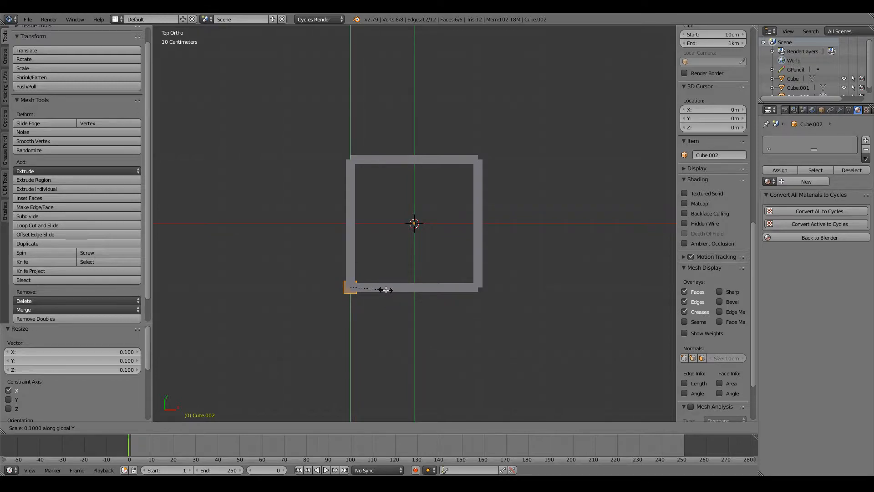
{"action": "left_click", "coordinate": [382, 290], "text": "ctrl"}
Raise the pillar's top face about 9 cm along Z and return to Object Mode.
{"action": "key", "text": "z"}
{"action": "middle_click_drag", "start_coordinate": [394, 328], "coordinate": [269, 427]}
{"action": "key", "text": "z"}
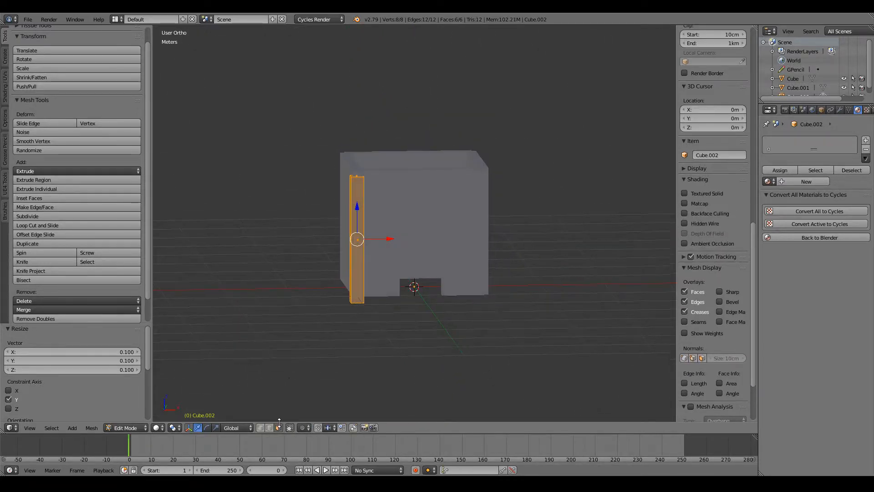
{"action": "right_click", "coordinate": [358, 175]}
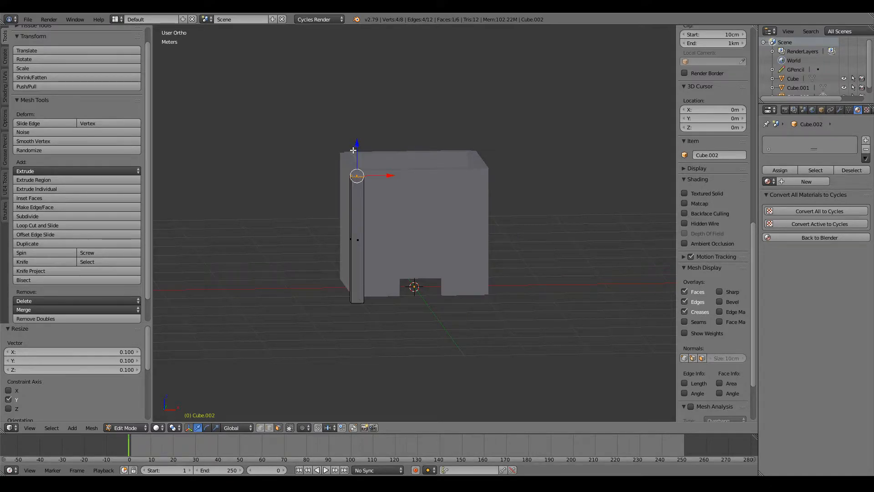
{"action": "key", "text": "g"}
{"action": "key", "text": "z"}
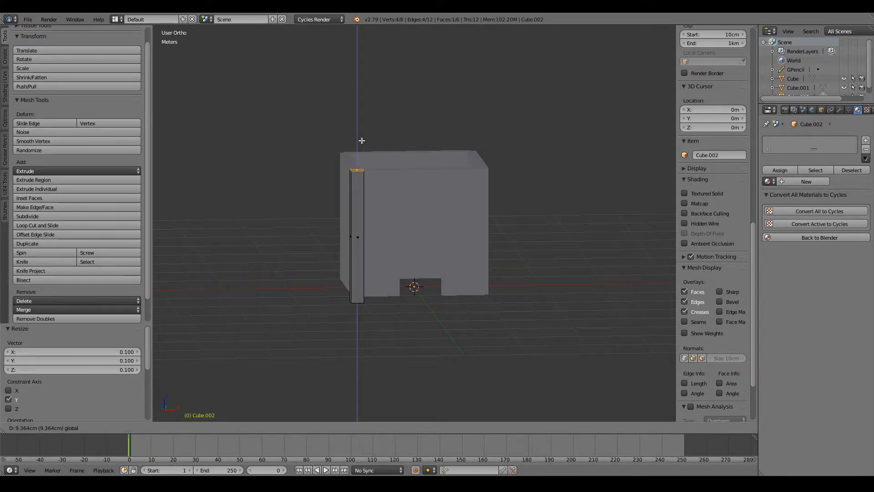
{"action": "left_click", "coordinate": [361, 139]}
{"action": "scroll", "coordinate": [427, 162], "scroll_direction": "down", "scroll_amount": 3}
{"action": "key", "text": "Tab"}
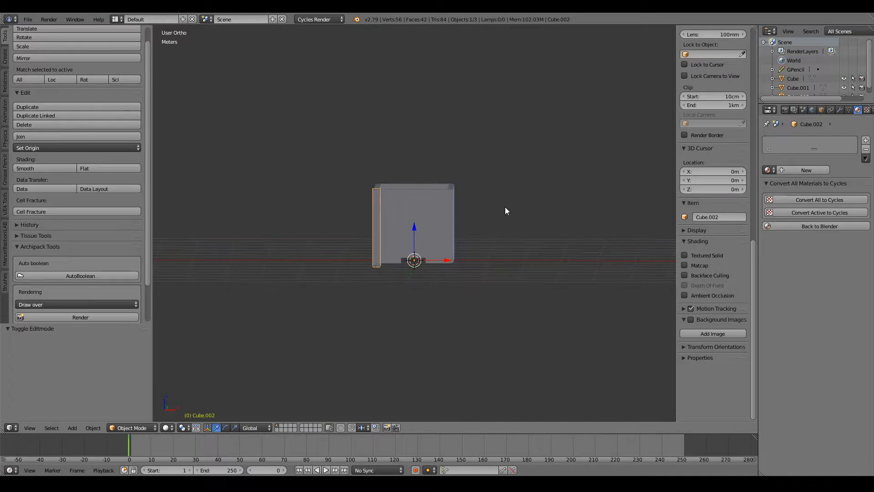
Add a Mirror modifier to the corner pillar with the X and Y axes enabled.
{"action": "middle_click_drag", "start_coordinate": [505, 207], "coordinate": [498, 266]}
{"action": "scroll", "coordinate": [515, 271], "scroll_direction": "up", "scroll_amount": 3}
{"action": "key", "text": "a"}
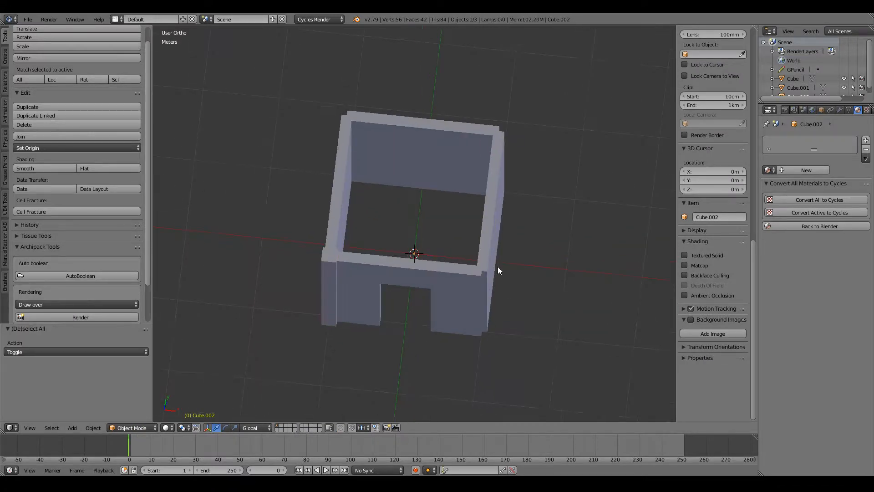
{"action": "left_click", "coordinate": [838, 110]}
{"action": "left_click", "coordinate": [823, 140]}
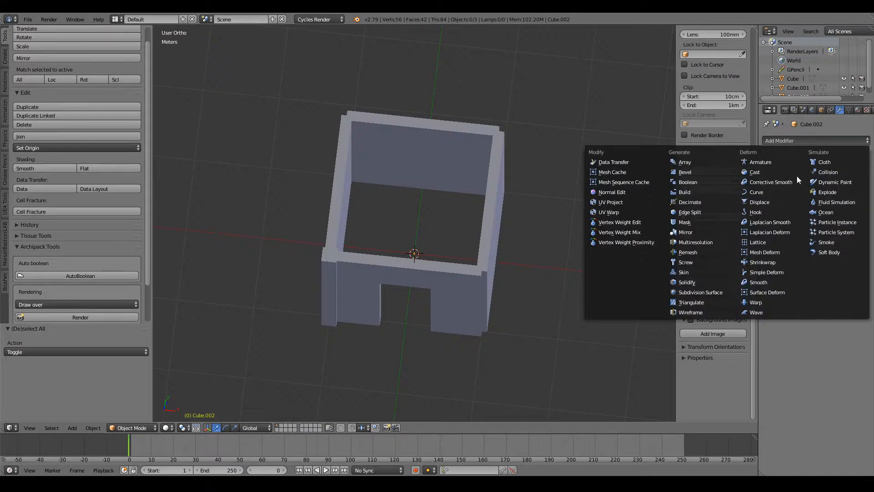
{"action": "left_click", "coordinate": [692, 233]}
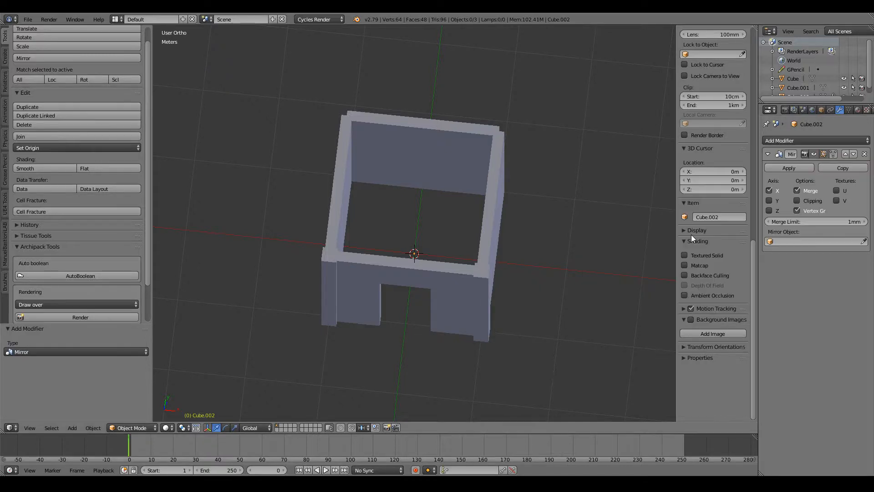
{"action": "left_click", "coordinate": [769, 200]}
Inspect the mirrored pillars, then remove the Mirror modifier from the corner pillar and deselect everything.
{"action": "middle_click_drag", "start_coordinate": [555, 227], "coordinate": [530, 183]}
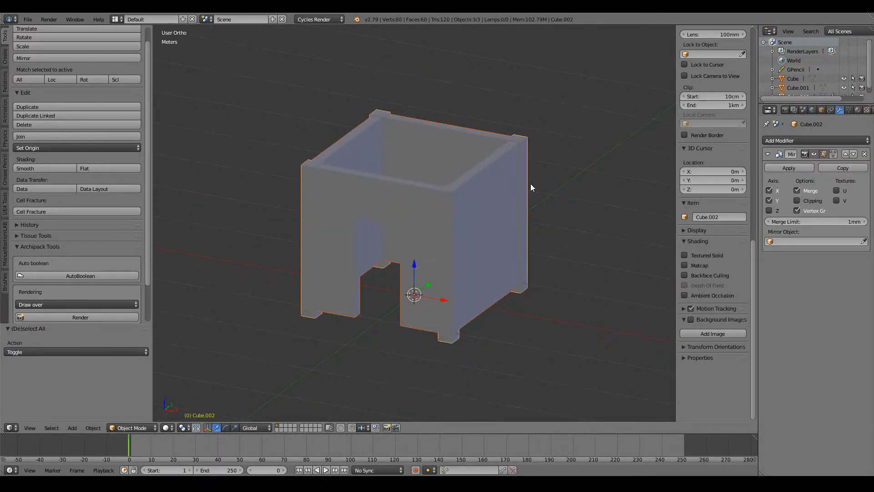
{"action": "key", "text": "a"}
{"action": "right_click", "coordinate": [455, 231]}
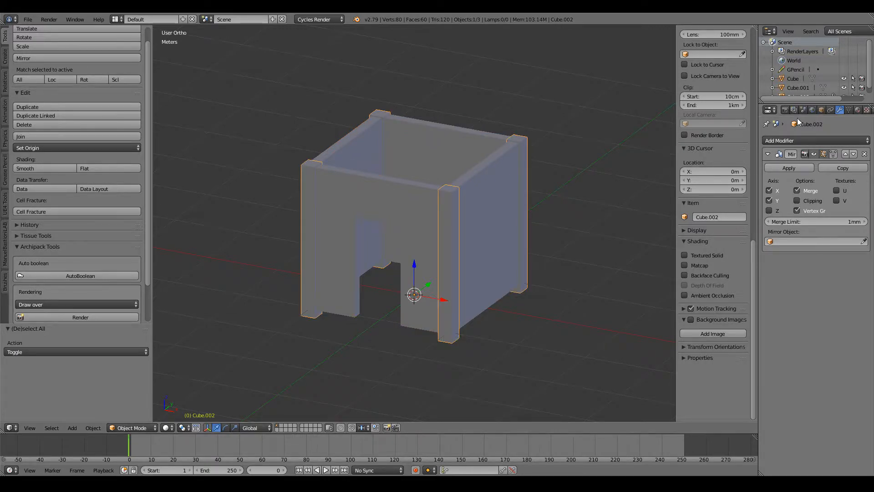
{"action": "left_click", "coordinate": [864, 154]}
{"action": "key", "text": "a"}
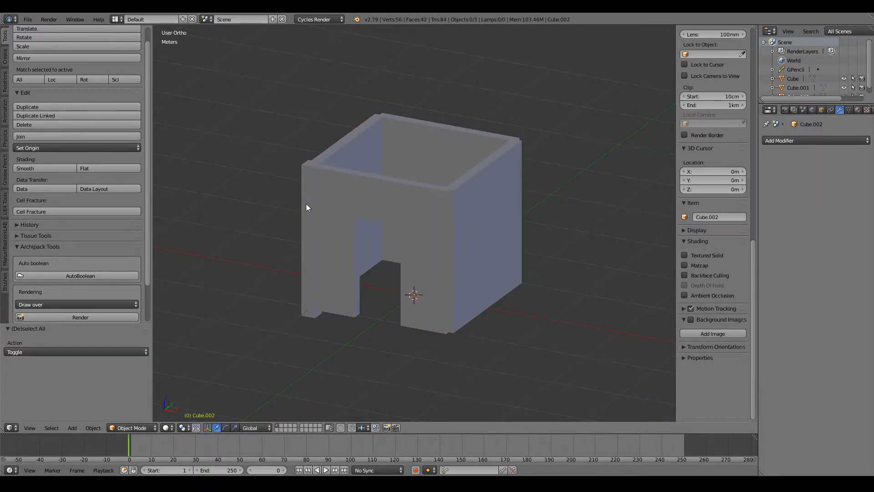
Mirror the corner pillar to all four corners with a Mirror modifier on X and Y and clipping enabled.
{"action": "right_click", "coordinate": [306, 204]}
{"action": "middle_click_drag", "start_coordinate": [305, 203], "coordinate": [377, 95]}
{"action": "scroll", "coordinate": [447, 232], "scroll_direction": "up", "scroll_amount": 6}
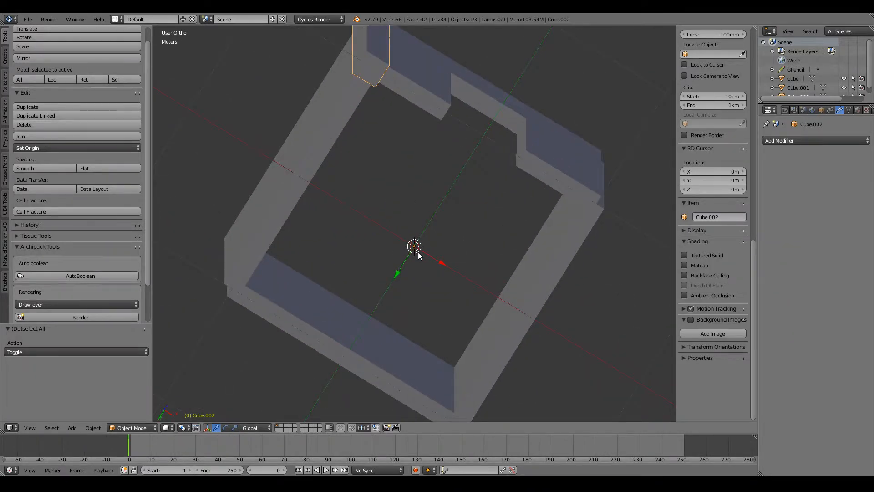
{"action": "scroll", "coordinate": [419, 261], "scroll_direction": "down", "scroll_amount": 1}
{"action": "scroll", "coordinate": [415, 256], "scroll_direction": "down", "scroll_amount": 4}
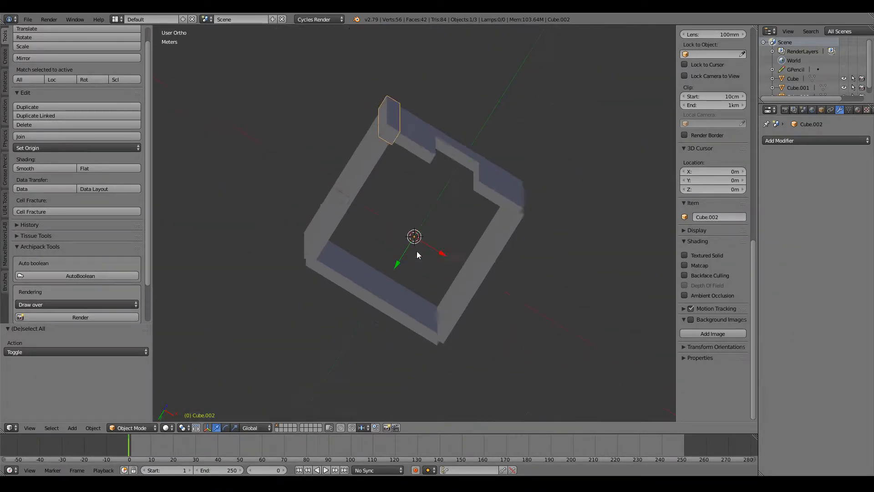
{"action": "middle_click_drag", "start_coordinate": [415, 250], "coordinate": [419, 301]}
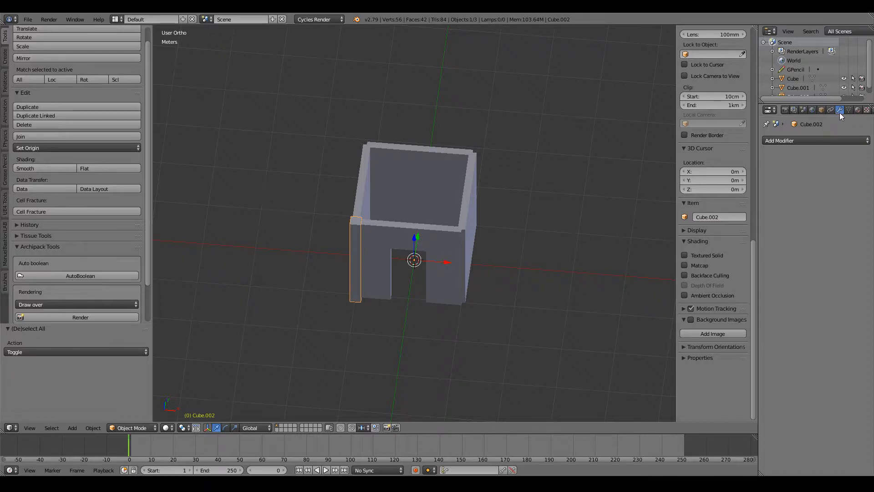
{"action": "left_click", "coordinate": [804, 140]}
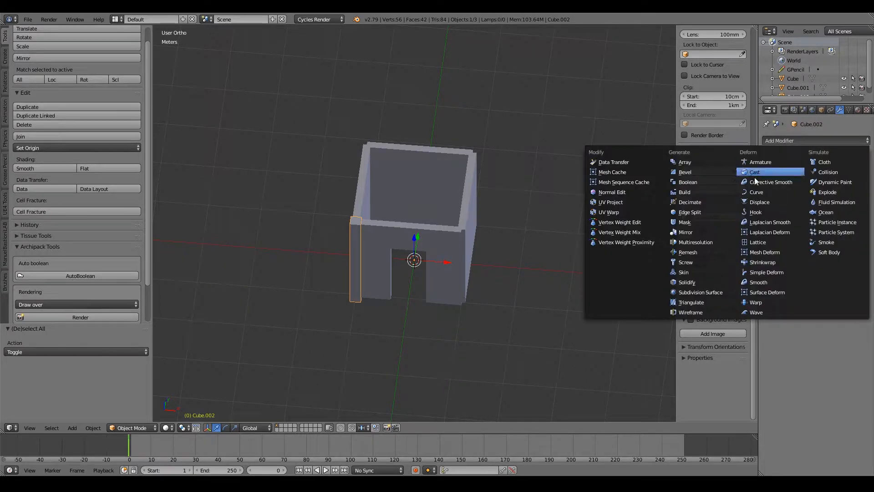
{"action": "left_click", "coordinate": [702, 233]}
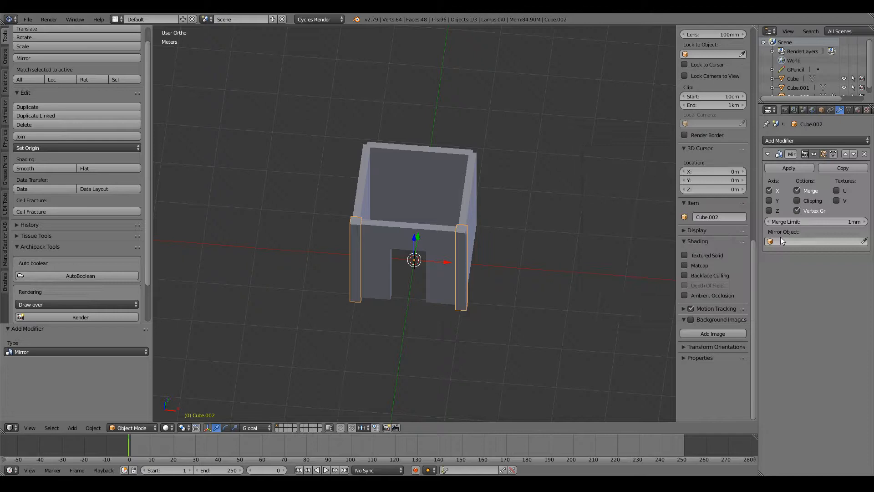
{"action": "left_click", "coordinate": [768, 191]}
{"action": "left_click", "coordinate": [768, 191]}
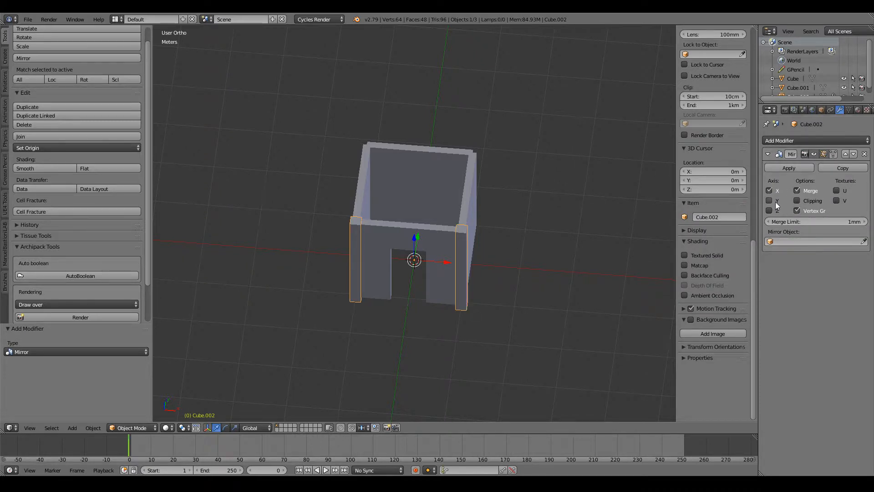
{"action": "left_click", "coordinate": [769, 202]}
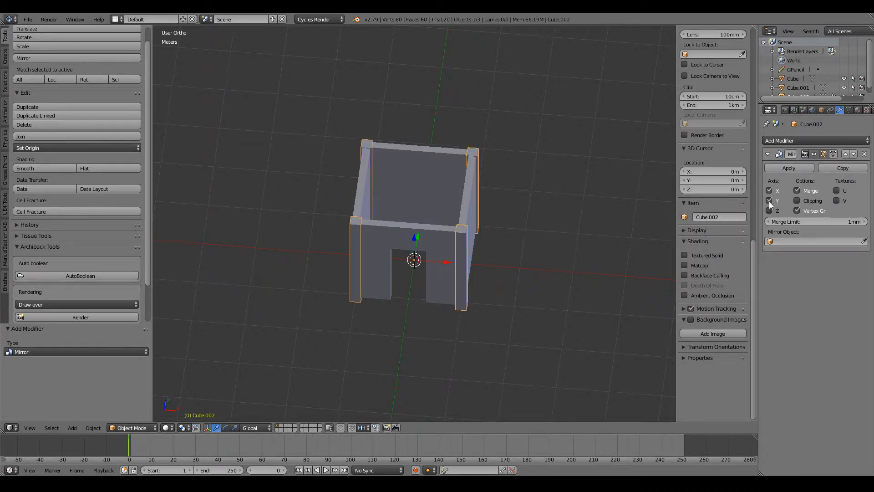
{"action": "left_click", "coordinate": [803, 200]}
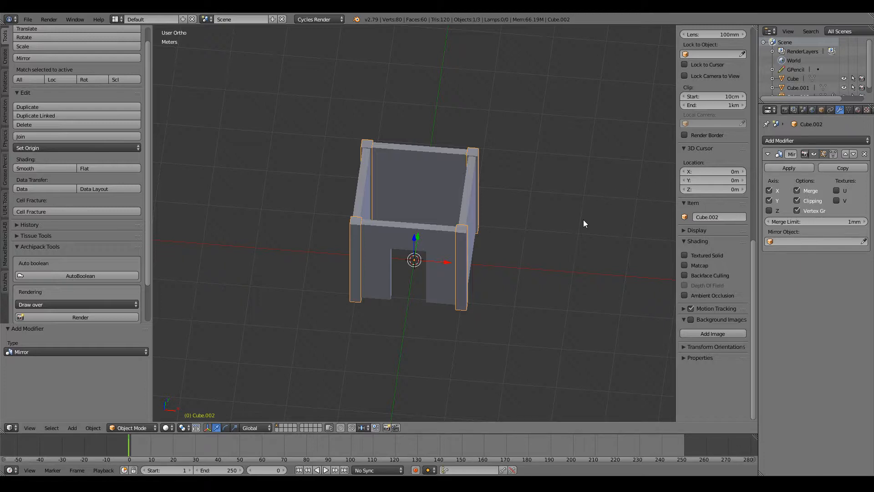
{"action": "mouse_move", "coordinate": [569, 255]}
{"action": "middle_mouse_down"}
{"action": "mouse_move", "coordinate": [534, 215]}
{"action": "mouse_move", "coordinate": [566, 259]}
{"action": "middle_mouse_up"}
{"action": "key", "text": "a"}
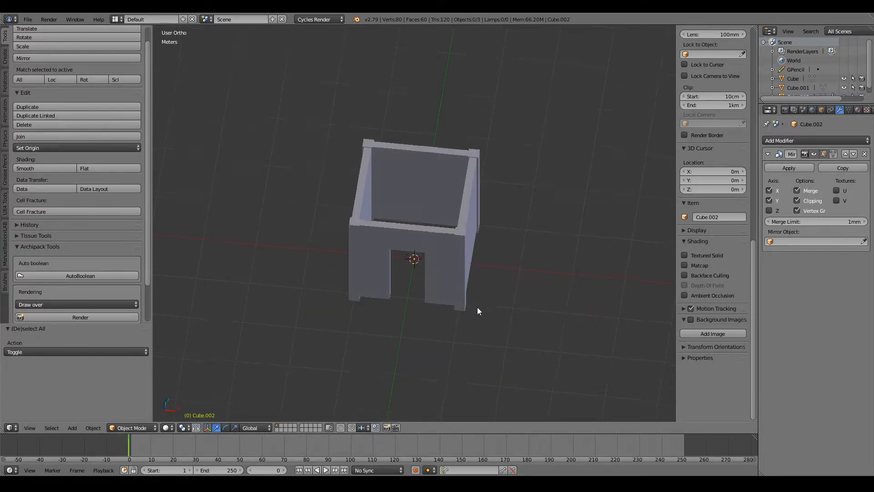
Fill the box's open floor with a face spanning the bottom edges of its two side walls.
{"action": "middle_click_drag", "start_coordinate": [477, 307], "coordinate": [480, 277]}
{"action": "scroll", "coordinate": [479, 276], "scroll_direction": "down", "scroll_amount": 5, "text": "shift"}
{"action": "middle_click_drag", "start_coordinate": [477, 231], "coordinate": [473, 293]}
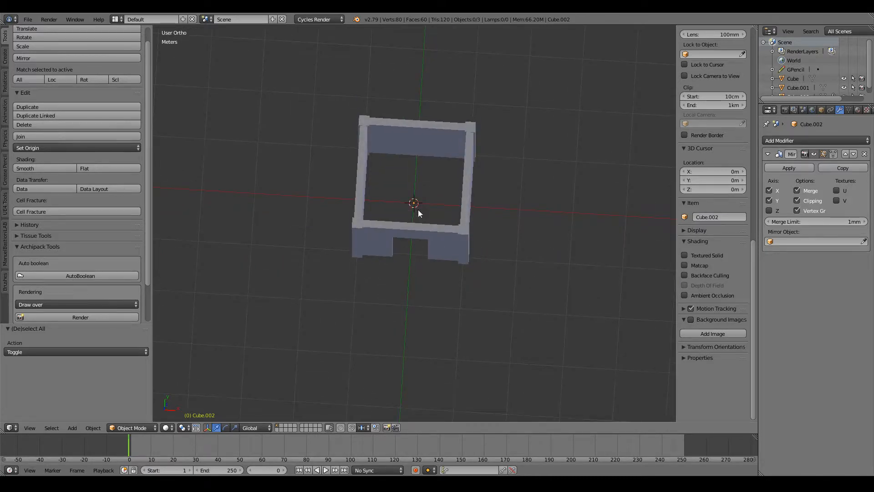
{"action": "right_click", "coordinate": [417, 144]}
{"action": "key", "text": "Tab"}
{"action": "middle_click_drag", "start_coordinate": [425, 158], "coordinate": [377, 157]}
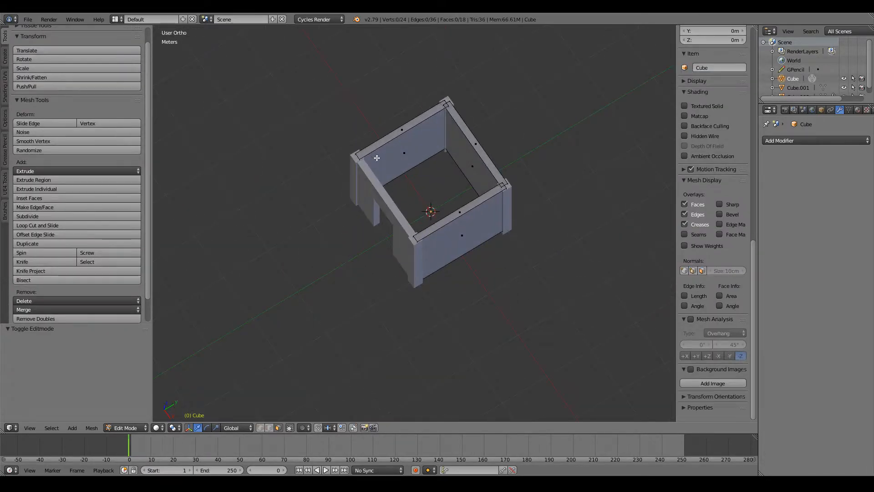
{"action": "scroll", "coordinate": [377, 157], "scroll_direction": "up", "scroll_amount": 3}
{"action": "left_click", "coordinate": [269, 428]}
{"action": "right_click", "coordinate": [380, 126]}
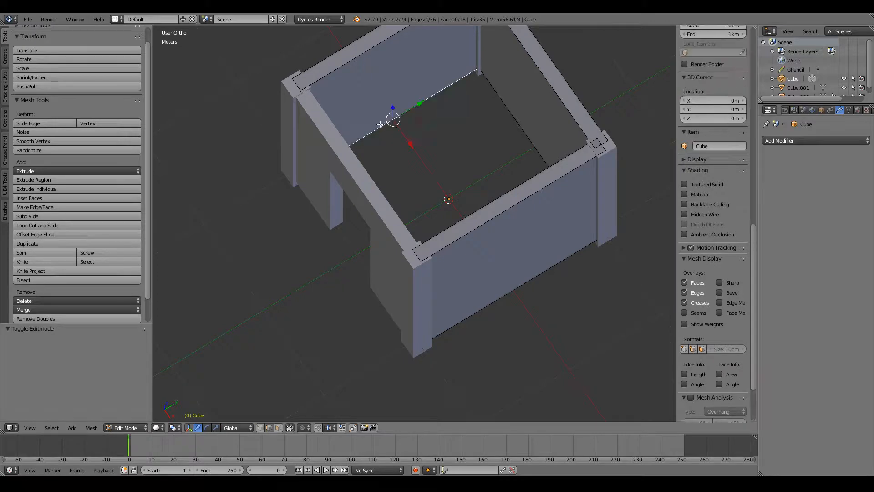
{"action": "middle_click_drag", "start_coordinate": [379, 125], "coordinate": [537, 127]}
{"action": "right_click", "coordinate": [431, 124], "text": "shift"}
{"action": "key", "text": "f"}
{"action": "key", "text": "Tab"}
{"action": "middle_click_drag", "start_coordinate": [432, 125], "coordinate": [469, 169]}
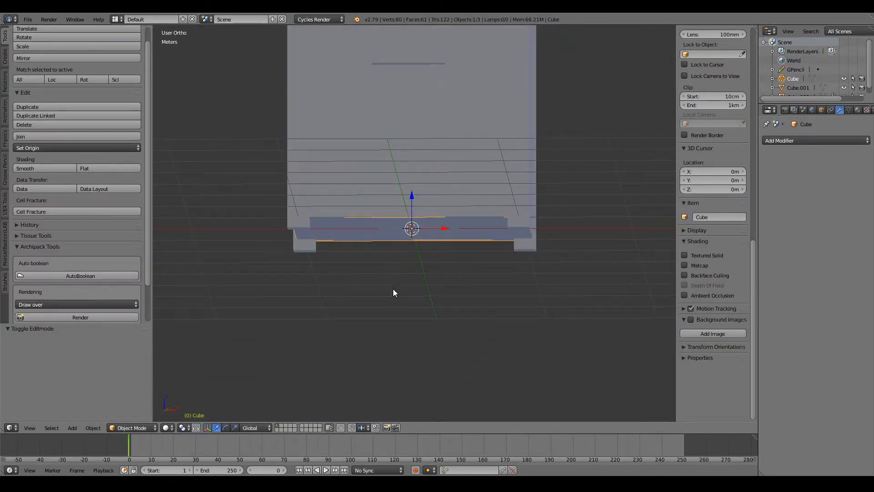
{"action": "middle_click_drag", "start_coordinate": [393, 293], "coordinate": [389, 259]}
{"action": "key", "text": "Tab"}
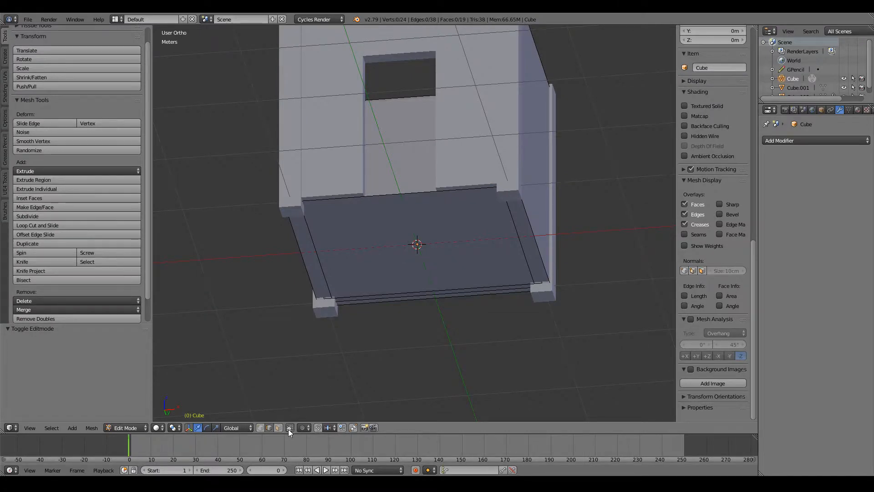
{"action": "right_click", "coordinate": [415, 253]}
{"action": "middle_click_drag", "start_coordinate": [418, 250], "coordinate": [432, 193]}
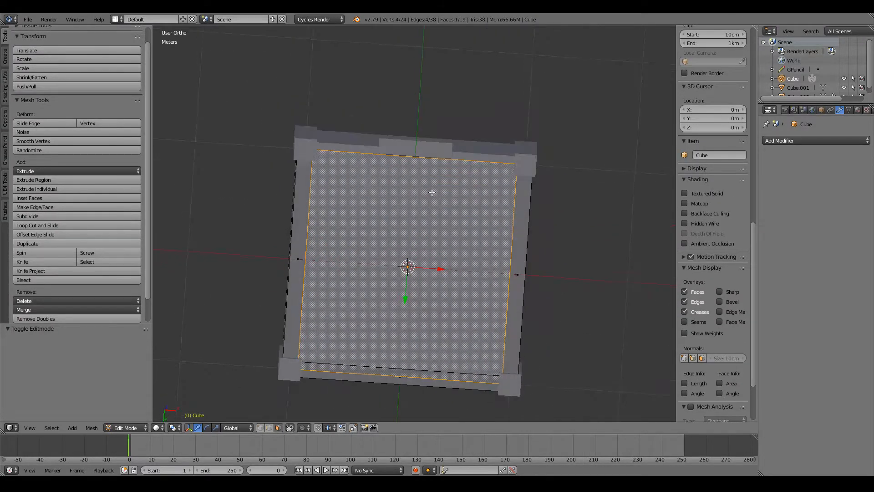
{"action": "right_click", "coordinate": [287, 237], "text": "shift"}
{"action": "right_click", "coordinate": [412, 389], "text": "shift"}
{"action": "middle_click_drag", "start_coordinate": [411, 389], "coordinate": [513, 58]}
{"action": "key", "text": "a"}
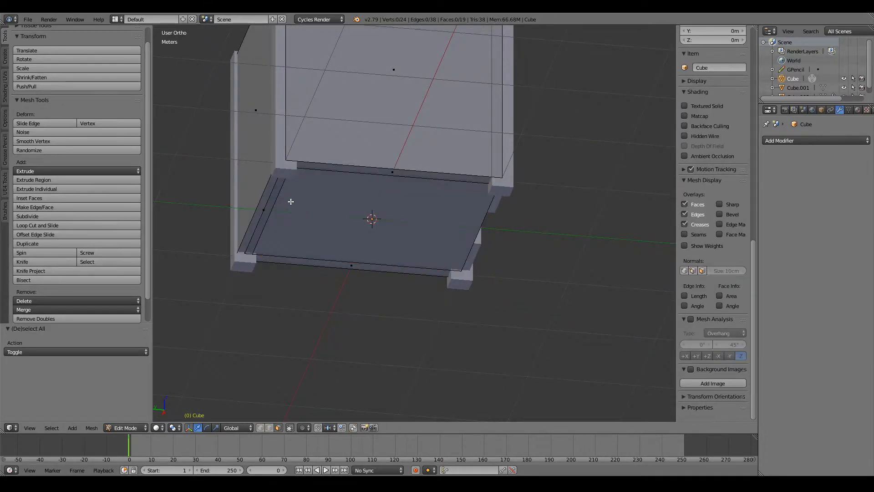
Extrude the floor face slightly downward together with the bottom faces of the front, back and side wall, then leave Edit Mode.
{"action": "middle_click_drag", "start_coordinate": [302, 202], "coordinate": [333, 203], "text": "shift"}
{"action": "scroll", "coordinate": [333, 203], "scroll_direction": "up", "scroll_amount": 3}
{"action": "right_click", "coordinate": [333, 203]}
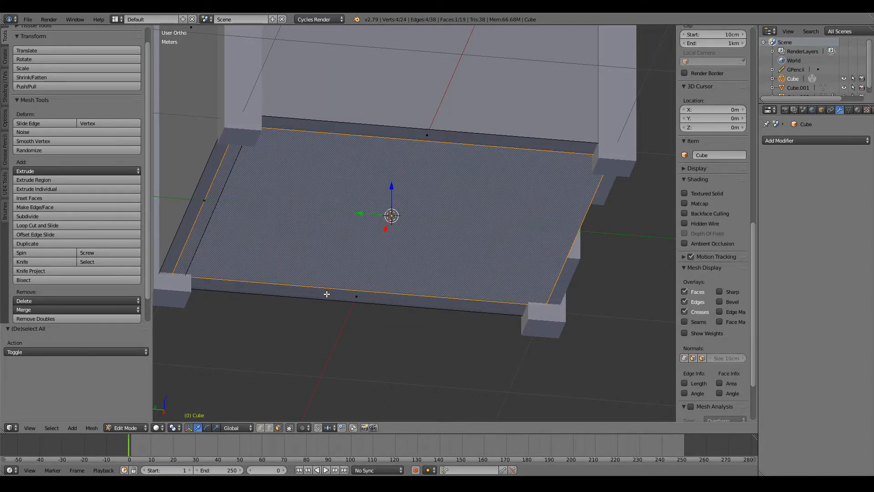
{"action": "right_click", "coordinate": [326, 294], "text": "shift"}
{"action": "right_click", "coordinate": [212, 195], "text": "shift"}
{"action": "right_click", "coordinate": [417, 140], "text": "shift"}
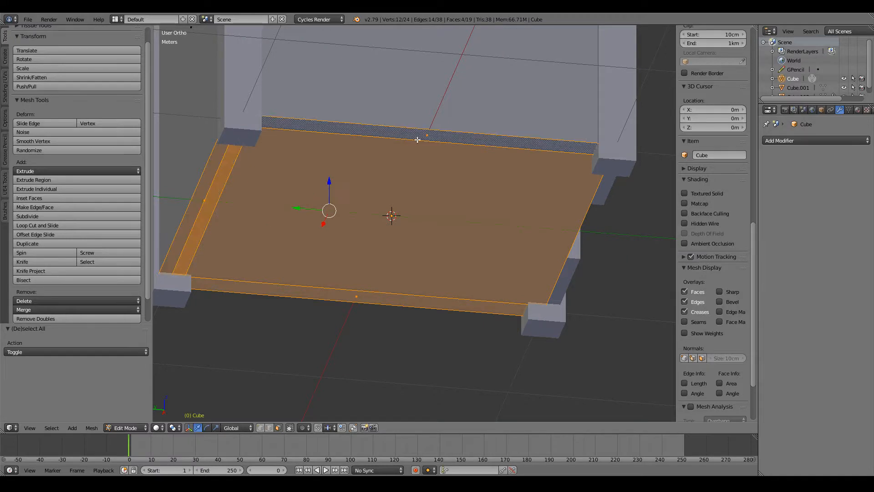
{"action": "middle_click_drag", "start_coordinate": [417, 140], "coordinate": [424, 210]}
{"action": "key", "text": "e"}
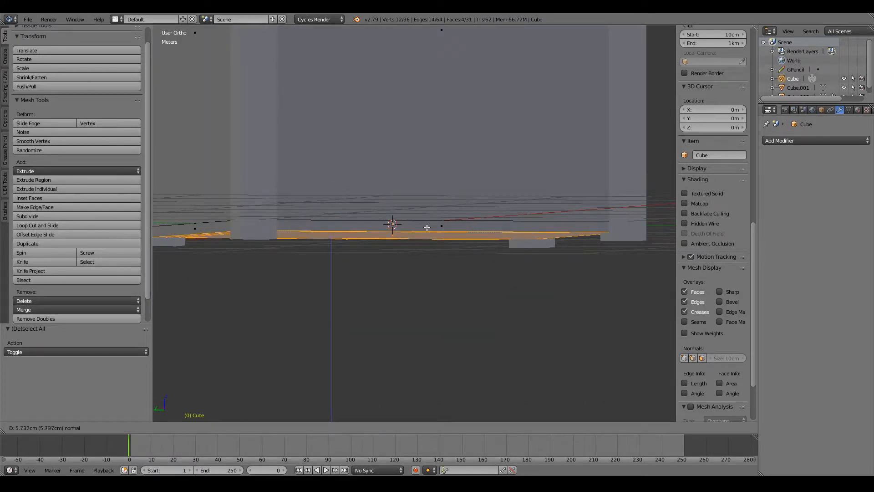
{"action": "left_click", "coordinate": [429, 225]}
{"action": "key", "text": "Tab"}
Add a cube mesh at the origin and raise its geometry 1 m along Z in Edit Mode.
{"action": "middle_click_drag", "start_coordinate": [490, 225], "coordinate": [411, 280]}
{"action": "key", "text": "a"}
{"action": "scroll", "coordinate": [424, 258], "scroll_direction": "up", "scroll_amount": 5}
{"action": "scroll", "coordinate": [426, 257], "scroll_direction": "down", "scroll_amount": 4}
{"action": "scroll", "coordinate": [412, 269], "scroll_direction": "down", "scroll_amount": 3}
{"action": "scroll", "coordinate": [358, 344], "scroll_direction": "up", "scroll_amount": 3}
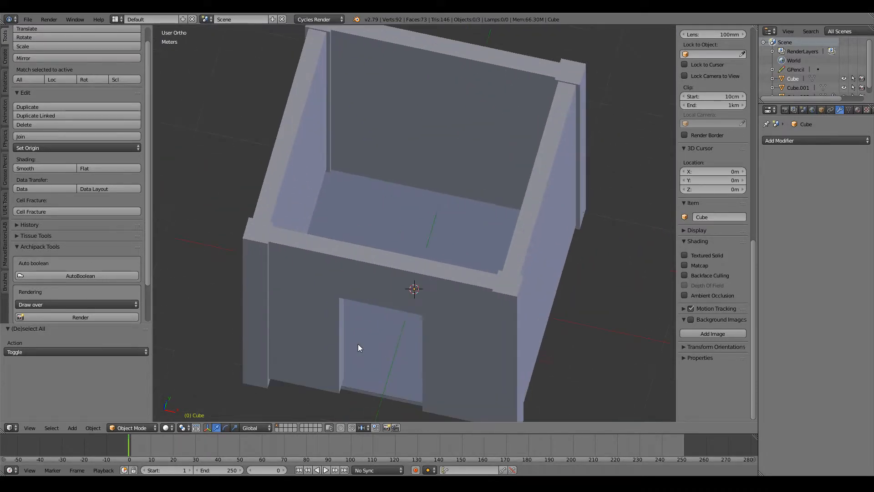
{"action": "left_click", "coordinate": [72, 428]}
{"action": "mouse_move", "coordinate": [91, 417]}
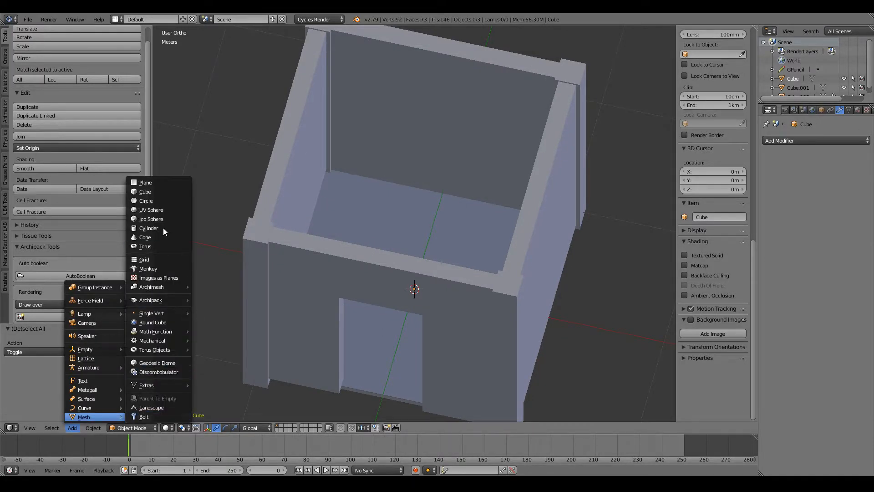
{"action": "left_click", "coordinate": [162, 188]}
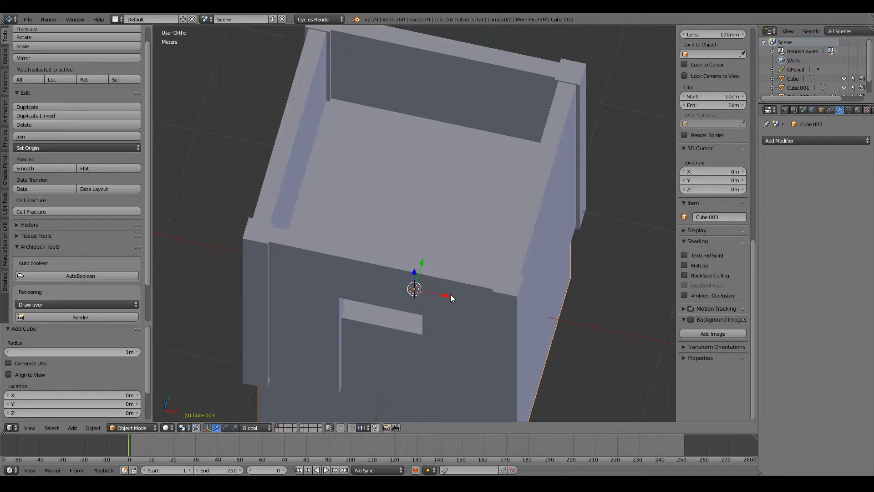
{"action": "key", "text": "KP_1"}
{"action": "key", "text": "Tab"}
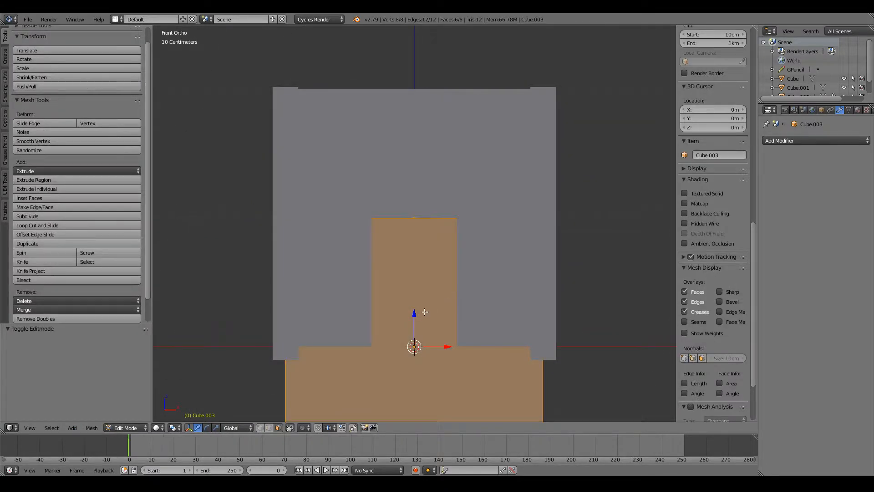
{"action": "left_click_drag", "start_coordinate": [415, 312], "coordinate": [431, 184]}
Flatten the new cube into a thin slab by scaling it to 0.048 along Y.
{"action": "key", "text": "KP_7"}
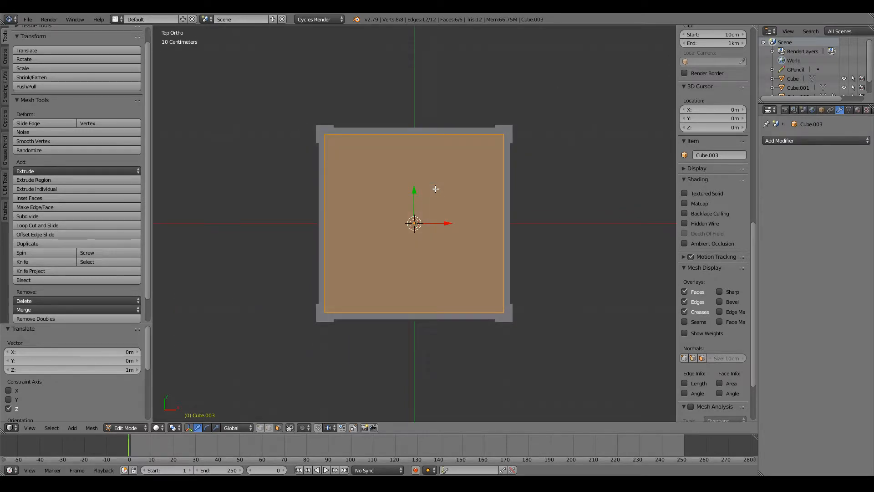
{"action": "key", "text": "s"}
{"action": "key", "text": "y"}
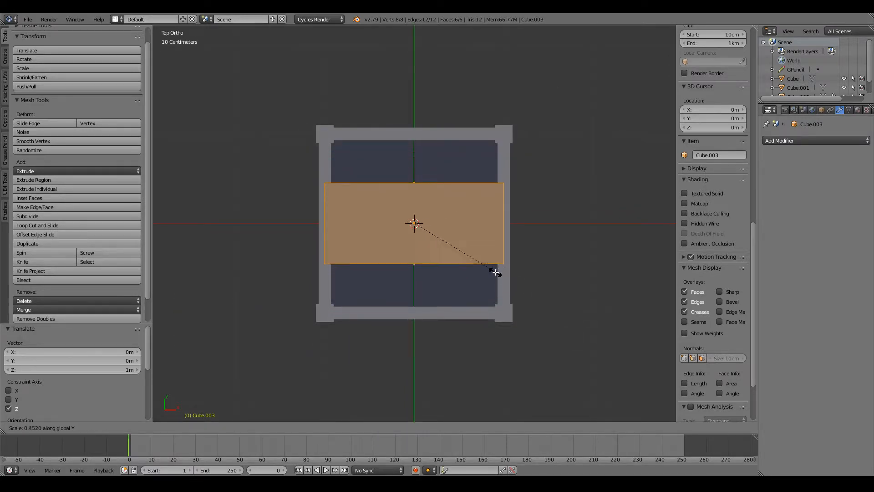
{"action": "left_click", "coordinate": [416, 239]}
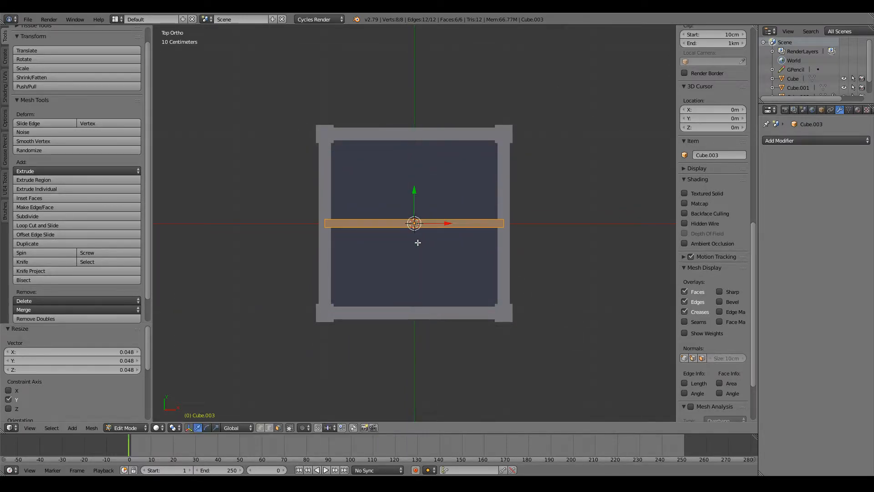
Narrow the slab to the doorway's width by scaling it to 0.336 along X.
{"action": "key", "text": "KP_1"}
{"action": "scroll", "coordinate": [497, 324], "scroll_direction": "up", "scroll_amount": 1}
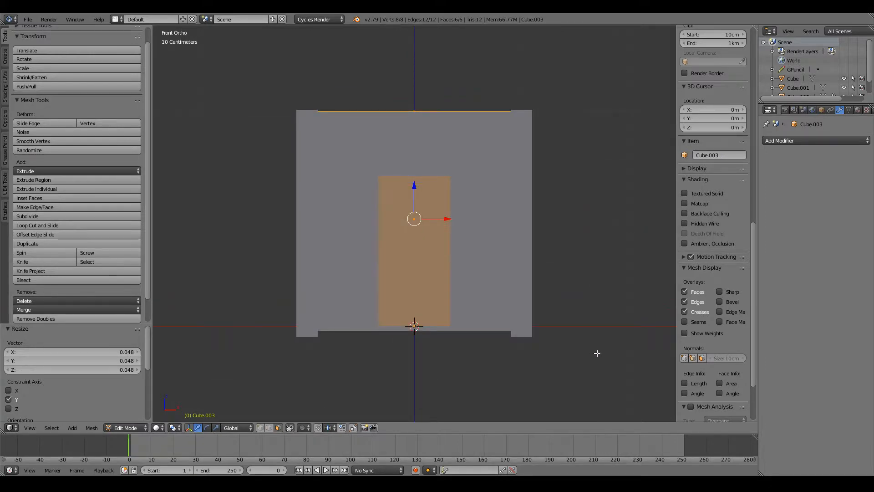
{"action": "key", "text": "s"}
{"action": "key", "text": "z"}
{"action": "right_click", "coordinate": [548, 318]}
{"action": "key", "text": "s"}
{"action": "key", "text": "x"}
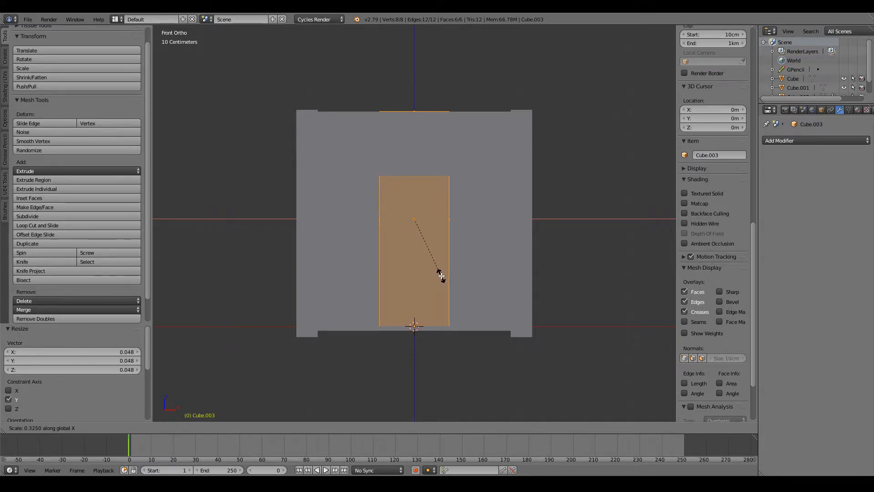
{"action": "left_click", "coordinate": [441, 278]}
Move the slab -1 m along Y so it sits within the front wall's thickness at the doorway.
{"action": "key", "text": "KP_7"}
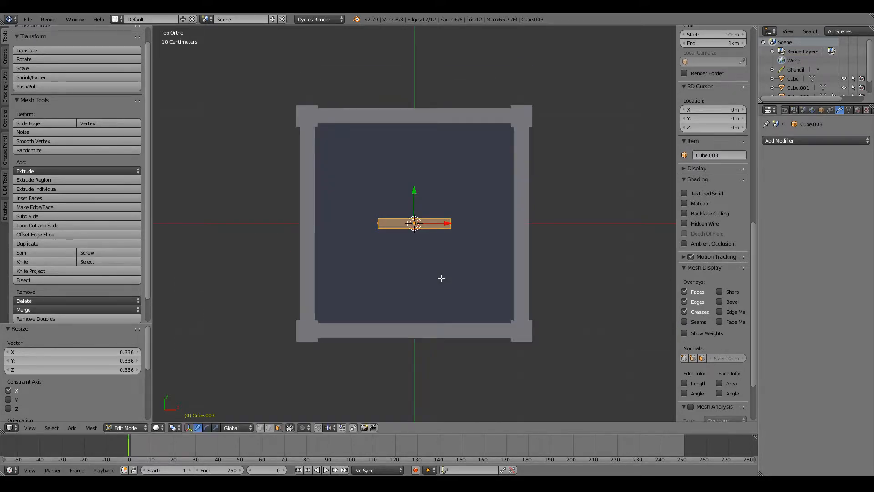
{"action": "key", "text": "z"}
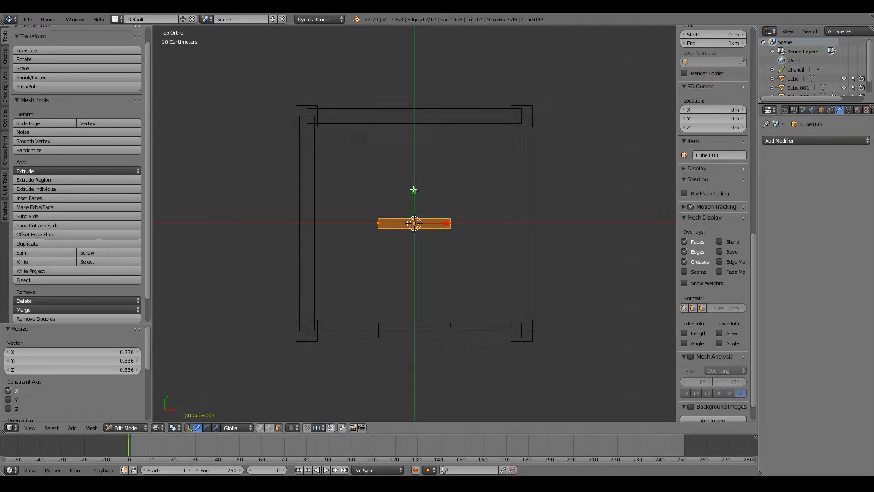
{"action": "key", "text": "g"}
{"action": "key", "text": "y"}
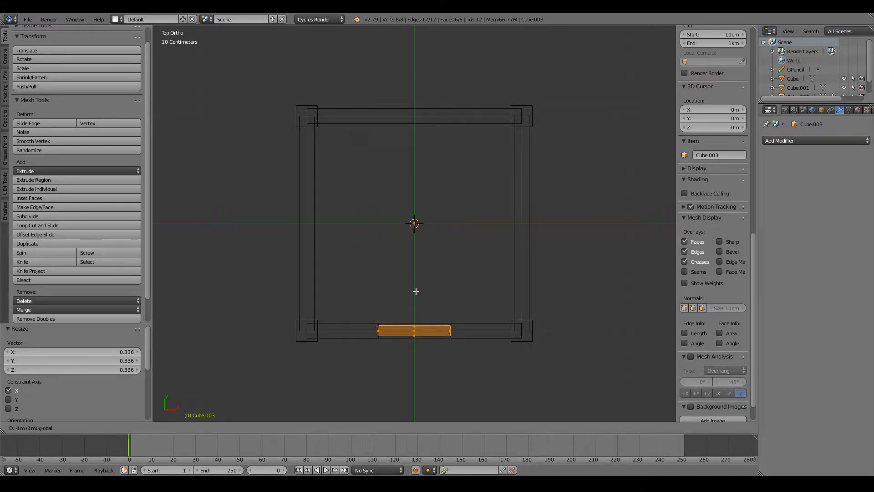
{"action": "left_click", "coordinate": [416, 292]}
{"action": "scroll", "coordinate": [449, 330], "scroll_direction": "down", "scroll_amount": 6, "text": "shift"}
{"action": "key", "text": "z"}
{"action": "mouse_move", "coordinate": [472, 348]}
{"action": "middle_mouse_down"}
{"action": "mouse_move", "coordinate": [452, 254]}
{"action": "mouse_move", "coordinate": [466, 245]}
{"action": "middle_mouse_up"}
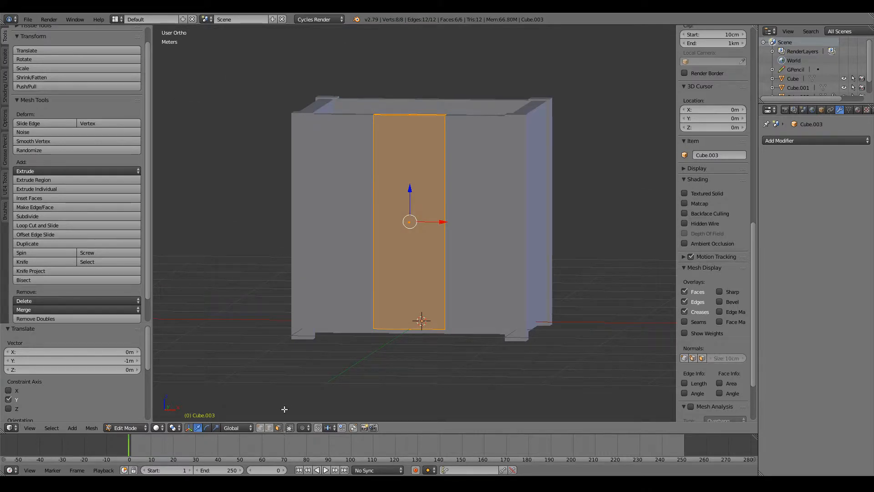
Lower the slab's top face 61 cm along Z to the top of the doorway opening.
{"action": "right_click", "coordinate": [405, 117]}
{"action": "middle_click_drag", "start_coordinate": [425, 118], "coordinate": [414, 201]}
{"action": "right_click", "coordinate": [404, 244]}
{"action": "scroll", "coordinate": [404, 244], "scroll_direction": "down", "scroll_amount": 5}
{"action": "key", "text": "KP_1"}
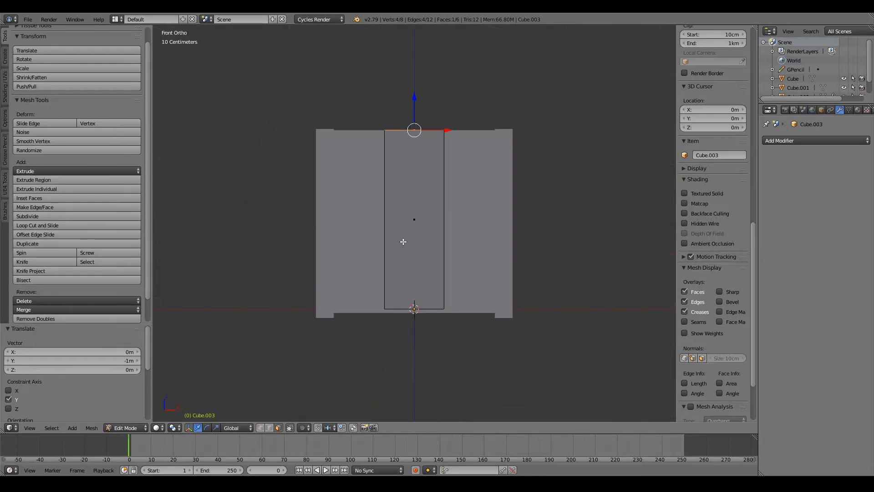
{"action": "key", "text": "z"}
{"action": "scroll", "coordinate": [412, 142], "scroll_direction": "up", "scroll_amount": 3}
{"action": "left_click_drag", "start_coordinate": [415, 32], "coordinate": [410, 130]}
Narrow the door slab by moving its right face in 1.02 cm and its left face in 8.19 mm.
{"action": "scroll", "coordinate": [456, 252], "scroll_direction": "up", "scroll_amount": 2}
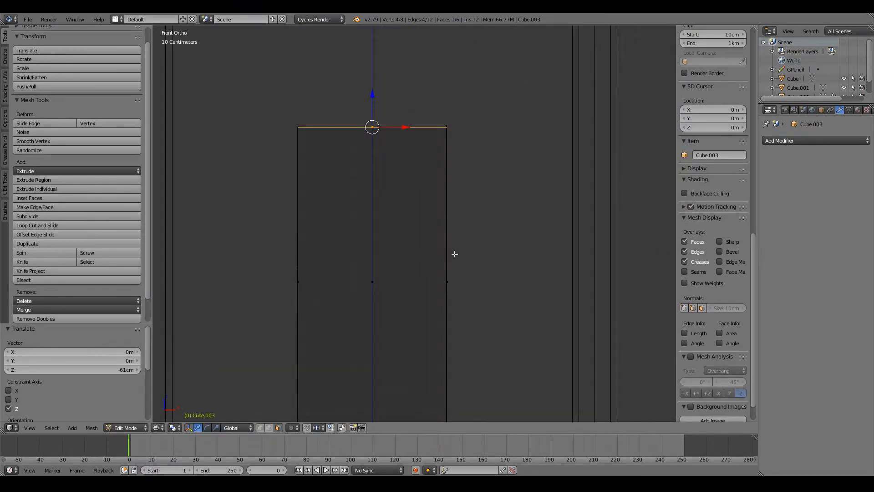
{"action": "right_click", "coordinate": [447, 282]}
{"action": "left_click_drag", "start_coordinate": [480, 282], "coordinate": [478, 283]}
{"action": "right_click", "coordinate": [300, 281]}
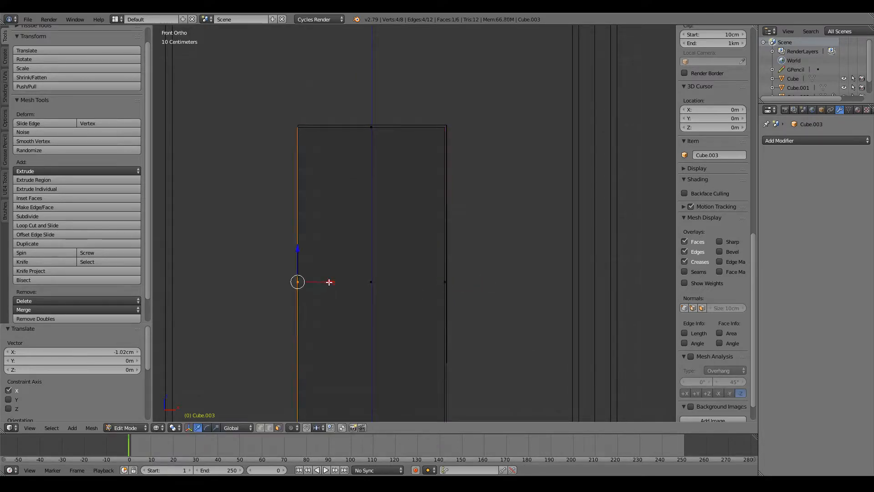
{"action": "left_click_drag", "start_coordinate": [330, 283], "coordinate": [330, 283]}
Raise the door slab's bottom face about 7 mm above the floor, then deselect everything and leave Edit Mode.
{"action": "scroll", "coordinate": [379, 230], "scroll_direction": "down", "scroll_amount": 3, "text": "shift"}
{"action": "scroll", "coordinate": [379, 230], "scroll_direction": "up", "scroll_amount": 3}
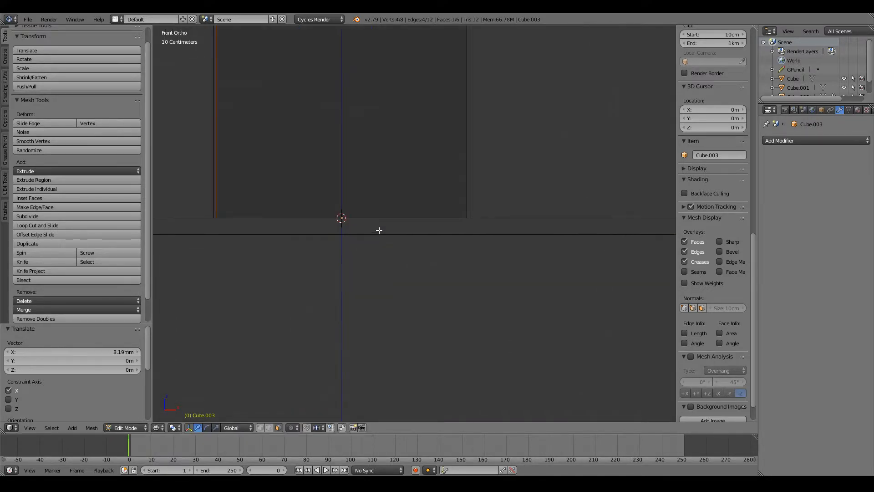
{"action": "right_click", "coordinate": [329, 214]}
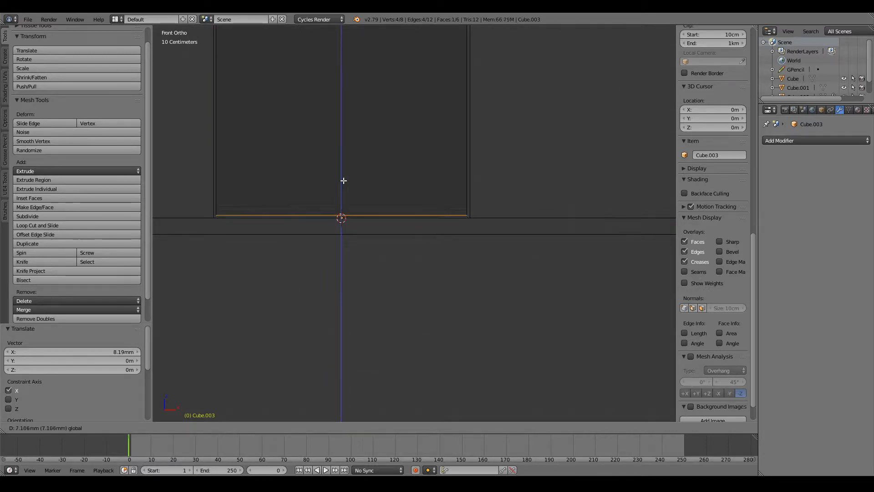
{"action": "key", "text": "a"}
{"action": "scroll", "coordinate": [393, 170], "scroll_direction": "down", "scroll_amount": 3}
{"action": "key", "text": "Tab"}
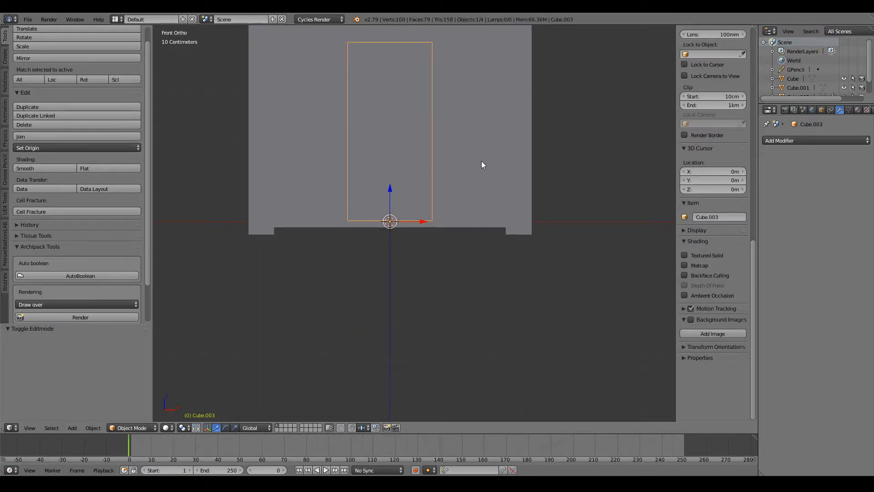
Divide the door into upper and lower halves with a single horizontal loop cut at mid-height.
{"action": "middle_click_drag", "start_coordinate": [481, 160], "coordinate": [412, 174]}
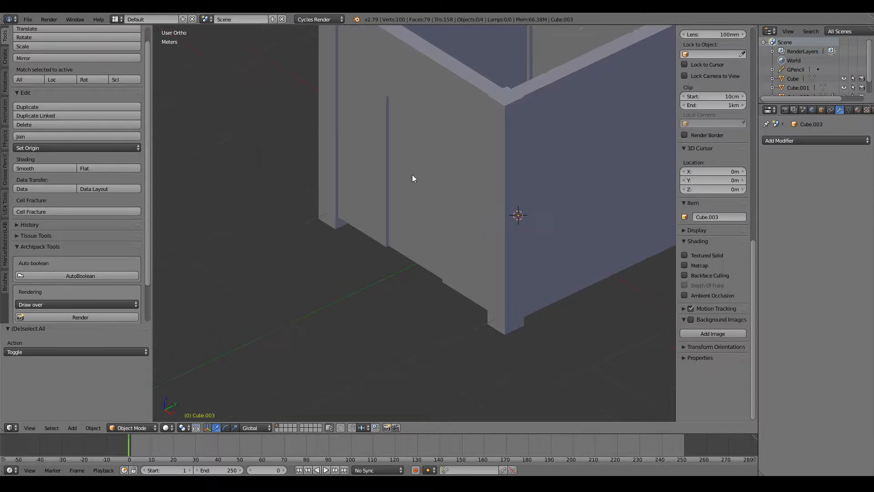
{"action": "scroll", "coordinate": [450, 174], "scroll_direction": "up", "scroll_amount": 2}
{"action": "key", "text": "Tab"}
{"action": "key", "text": "KP_1"}
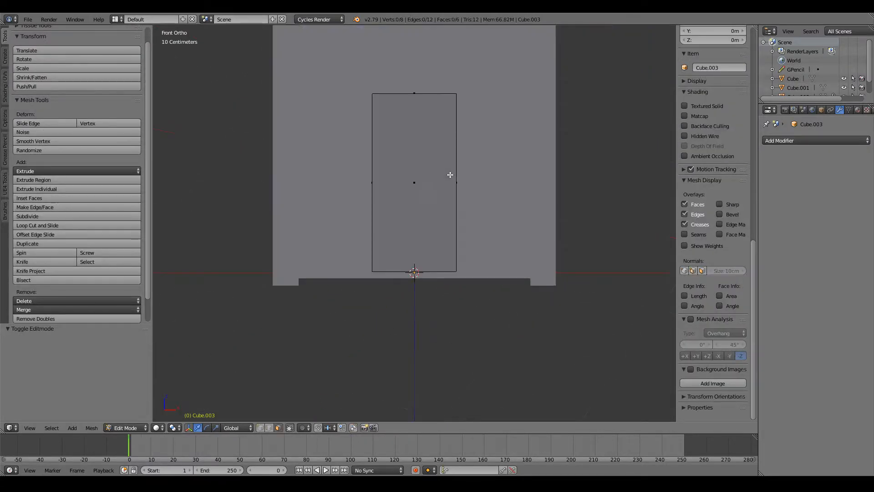
{"action": "scroll", "coordinate": [449, 174], "scroll_direction": "up", "scroll_amount": 2}
{"action": "key", "text": "ctrl+r"}
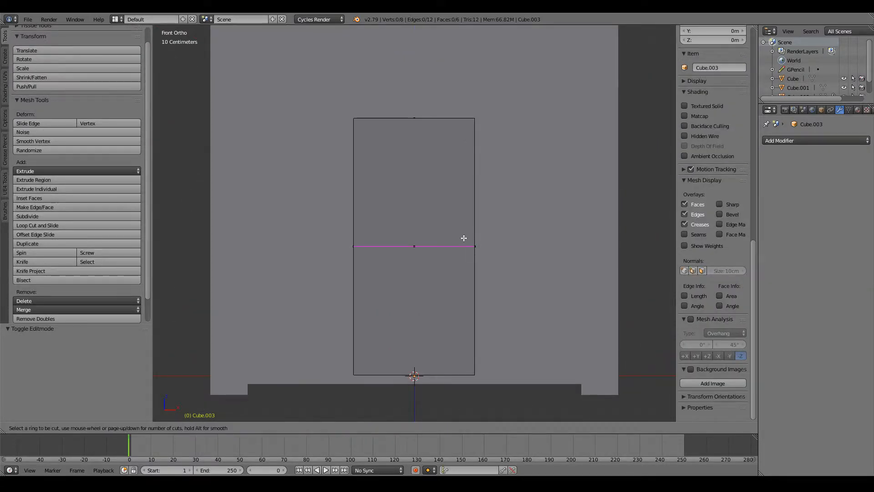
{"action": "left_click", "coordinate": [464, 238]}
{"action": "right_click", "coordinate": [463, 239]}
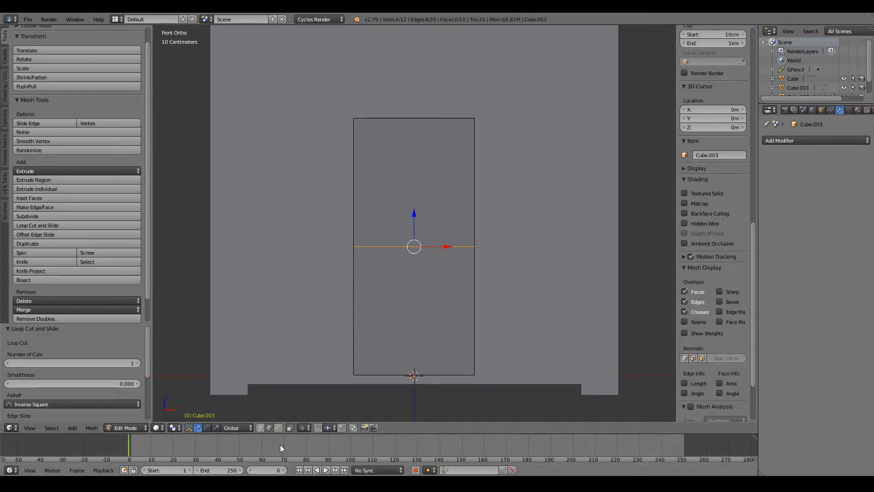
Inset the door's two front and two back faces individually with a thickness of about 8.4 cm.
{"action": "left_click", "coordinate": [279, 428]}
{"action": "right_click", "coordinate": [407, 305]}
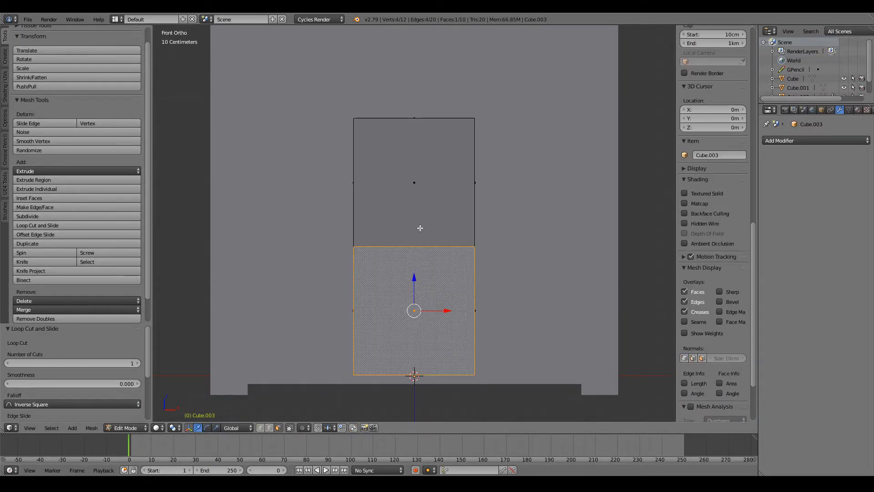
{"action": "right_click", "coordinate": [419, 226], "text": "shift"}
{"action": "scroll", "coordinate": [414, 210], "scroll_direction": "down", "scroll_amount": 2}
{"action": "middle_click_drag", "start_coordinate": [414, 211], "coordinate": [476, 251]}
{"action": "right_click", "coordinate": [423, 226], "text": "shift"}
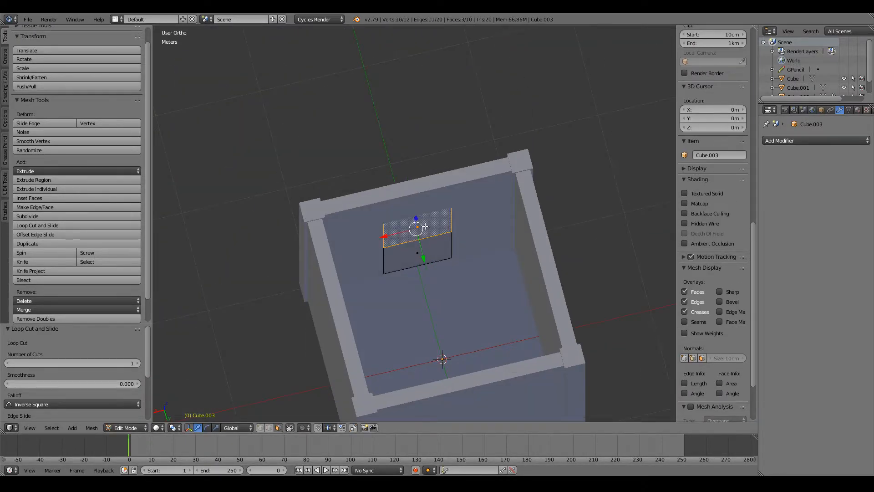
{"action": "right_click", "coordinate": [412, 249], "text": "shift"}
{"action": "middle_click_drag", "start_coordinate": [273, 243], "coordinate": [444, 173]}
{"action": "key", "text": "i"}
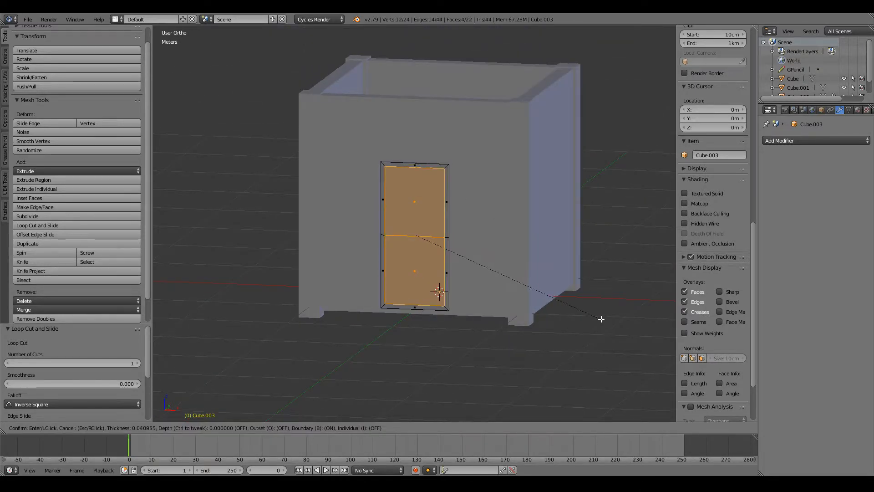
{"action": "key", "text": "i"}
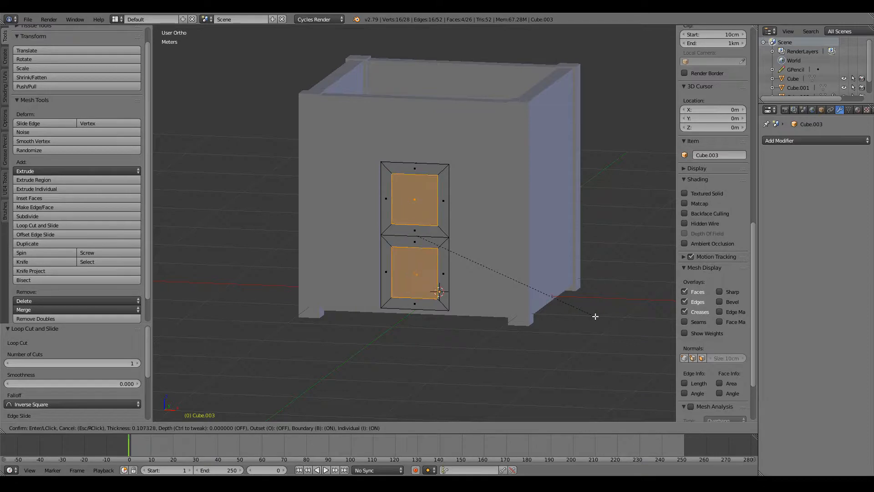
{"action": "left_click", "coordinate": [598, 316]}
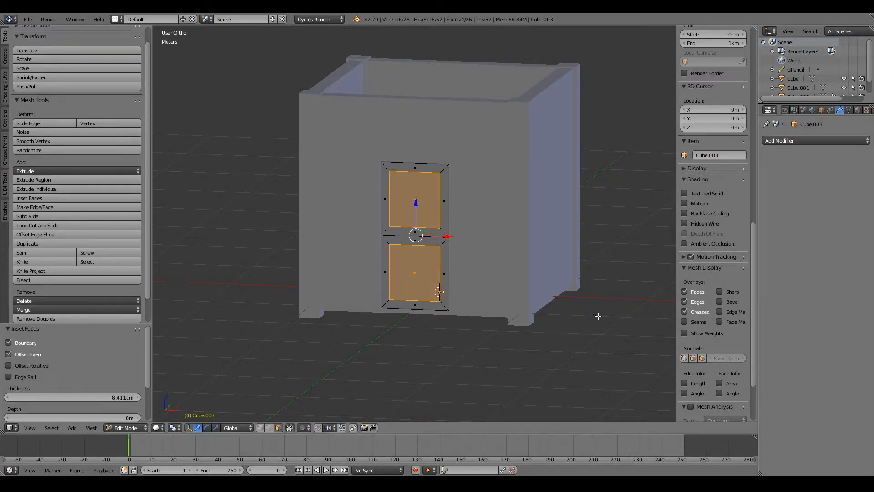
Extrude the door's four inset panel faces in place with zero offset.
{"action": "middle_click_drag", "start_coordinate": [594, 316], "coordinate": [503, 287]}
{"action": "scroll", "coordinate": [504, 286], "scroll_direction": "up", "scroll_amount": 3}
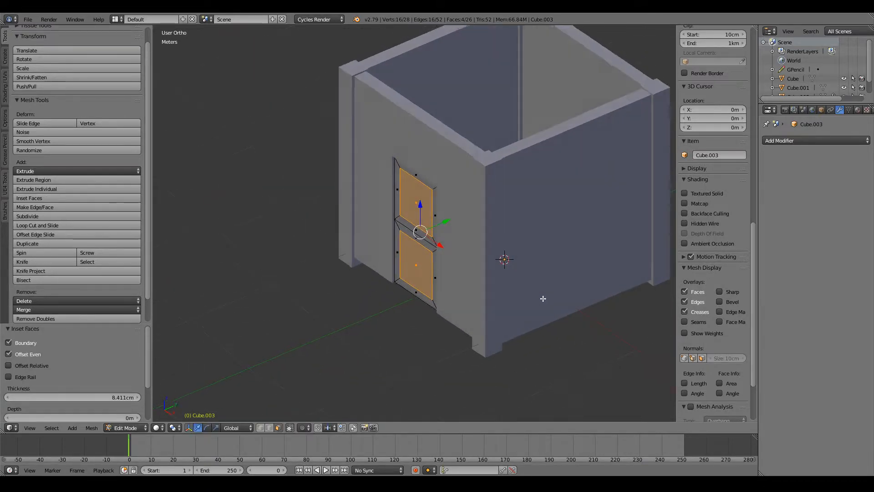
{"action": "key", "text": "e"}
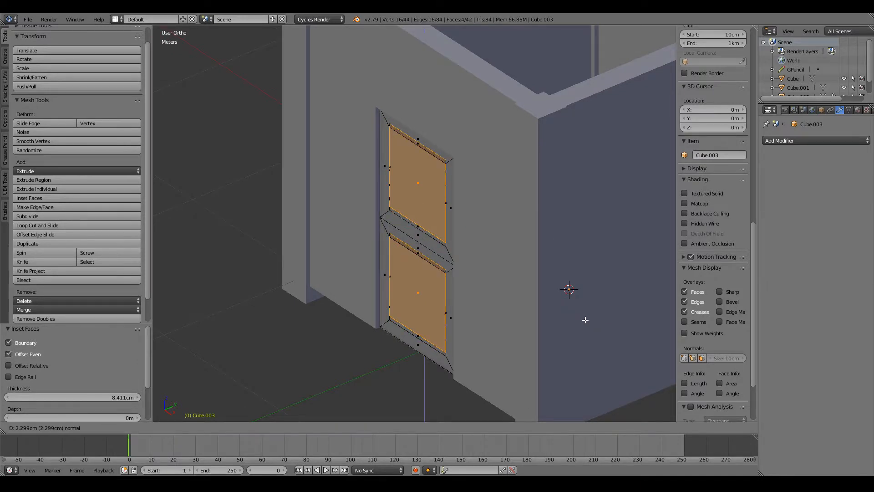
{"action": "right_click", "coordinate": [592, 319]}
{"action": "key", "text": "s"}
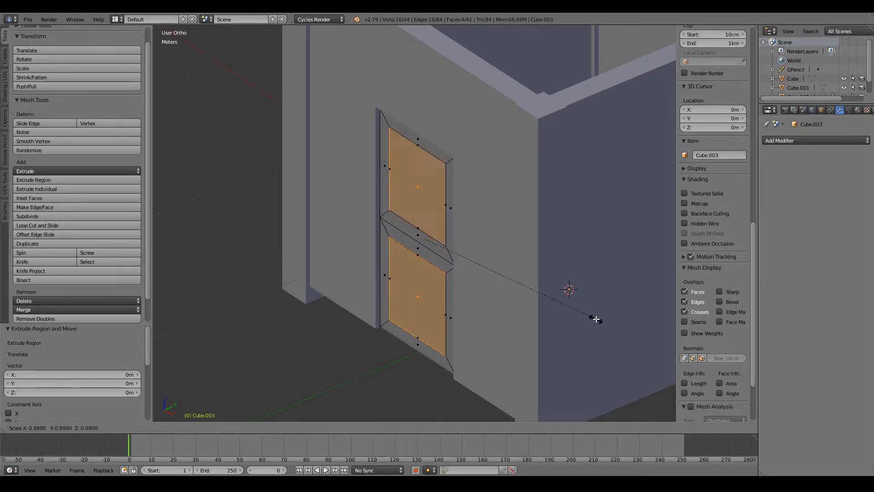
{"action": "key", "text": "shift+z"}
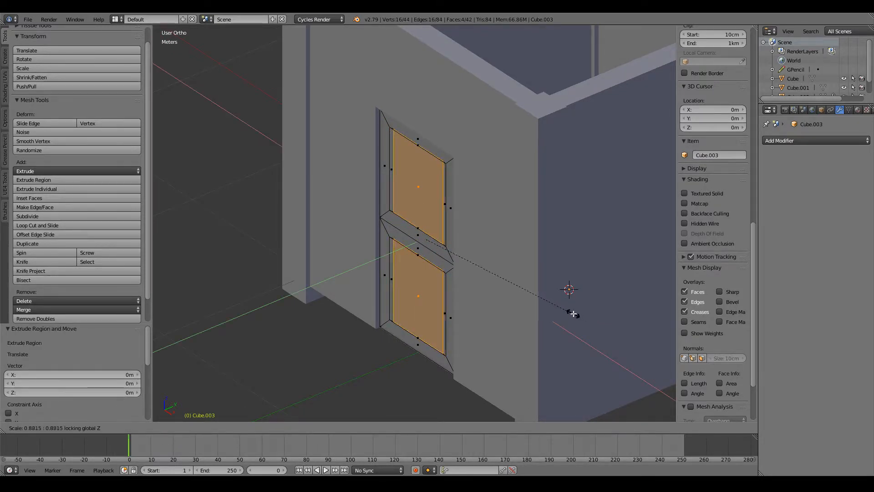
{"action": "right_click", "coordinate": [563, 309]}
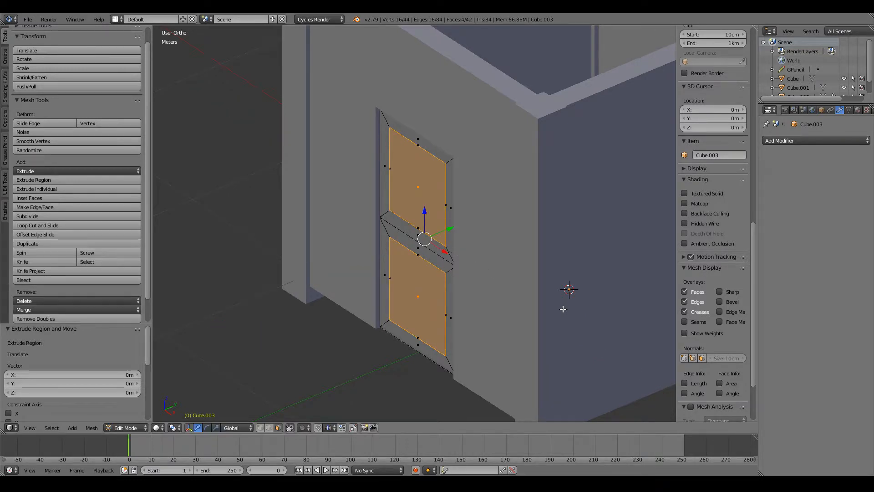
{"action": "middle_click_drag", "start_coordinate": [563, 309], "coordinate": [581, 307]}
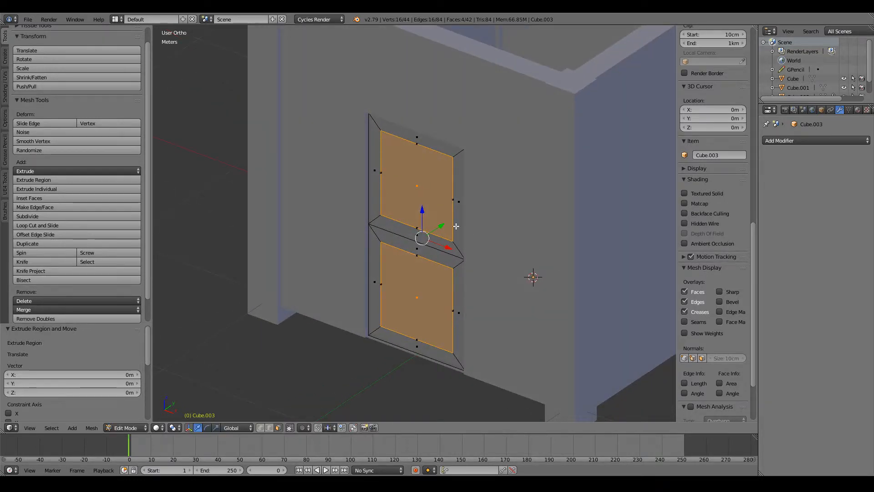
Recess the extruded panel faces into the door by scaling them along Y by 0.867 and again by 0.564.
{"action": "middle_click_drag", "start_coordinate": [456, 226], "coordinate": [426, 293]}
{"action": "key", "text": "s"}
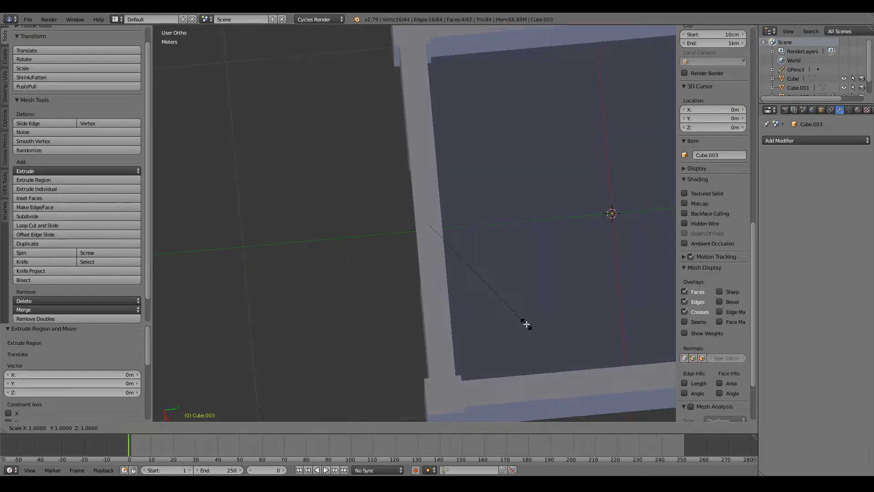
{"action": "left_click", "coordinate": [509, 312]}
{"action": "middle_click_drag", "start_coordinate": [508, 312], "coordinate": [524, 226]}
{"action": "key", "text": "s"}
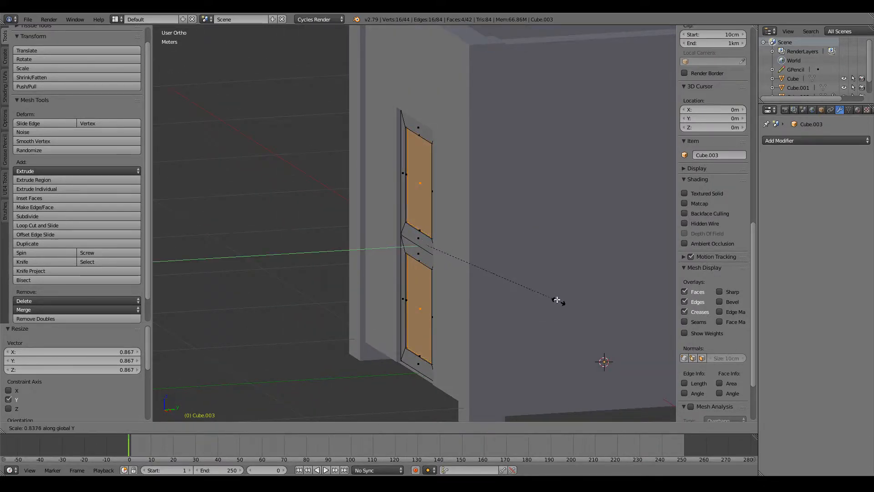
{"action": "left_click", "coordinate": [516, 273]}
{"action": "middle_click_drag", "start_coordinate": [514, 217], "coordinate": [591, 205]}
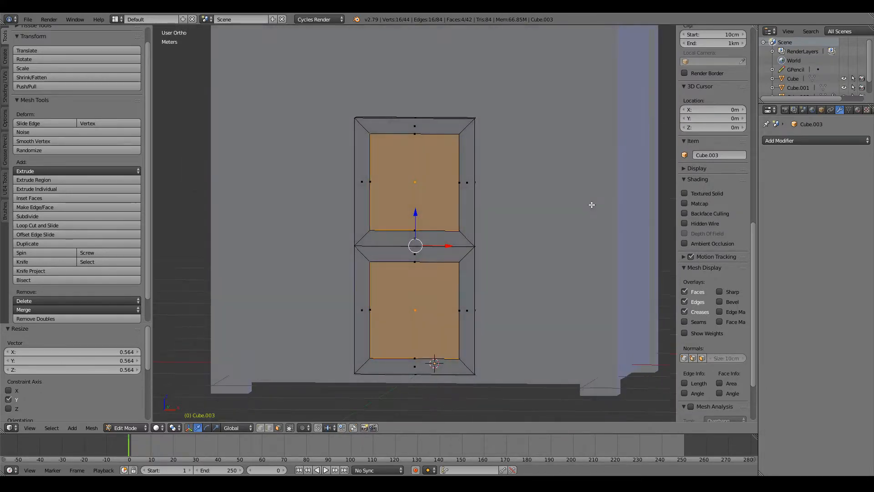
Scale the door panel faces to about 0.89 with the pivot set to Individual Origins, then leave Edit Mode and deselect everything.
{"action": "left_click", "coordinate": [176, 428]}
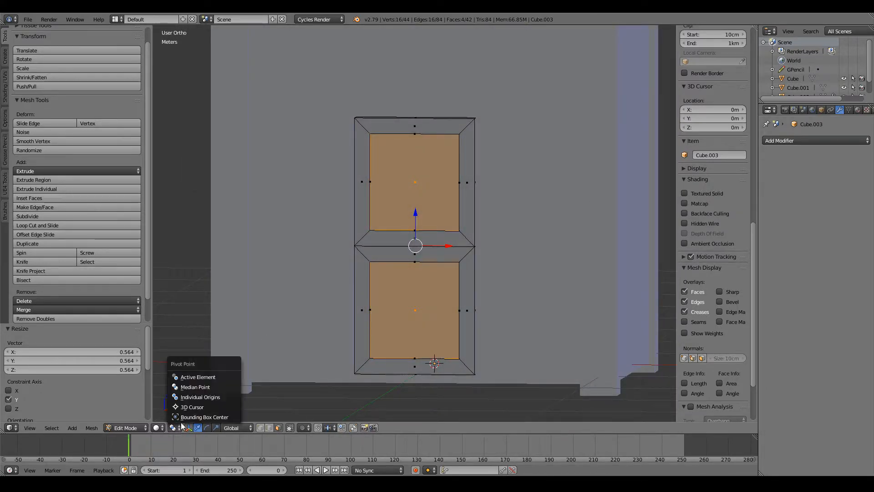
{"action": "left_click", "coordinate": [199, 397]}
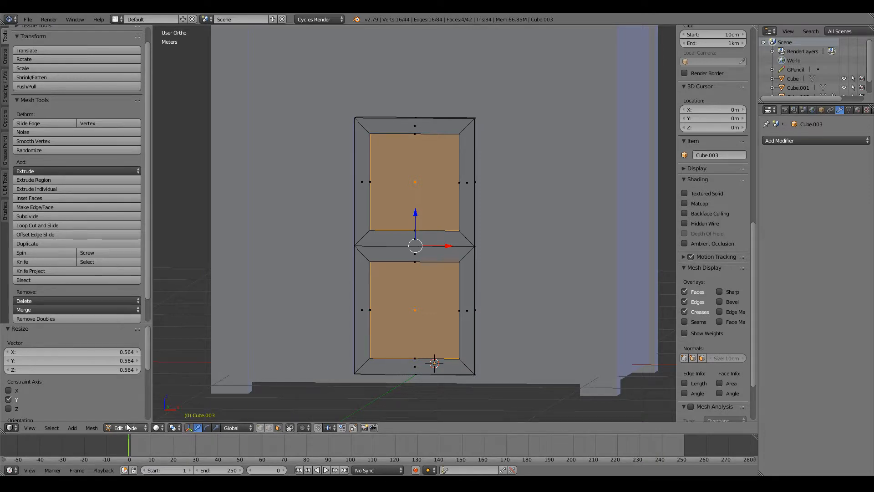
{"action": "left_click", "coordinate": [172, 428]}
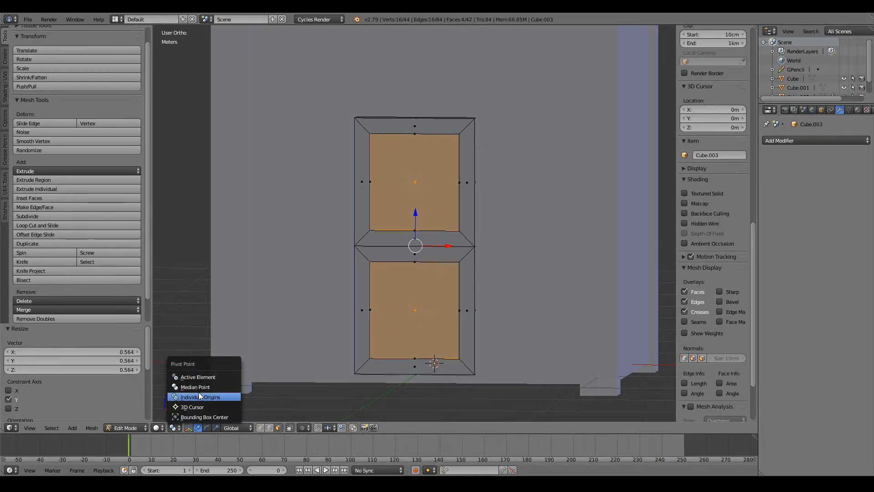
{"action": "left_click", "coordinate": [200, 396]}
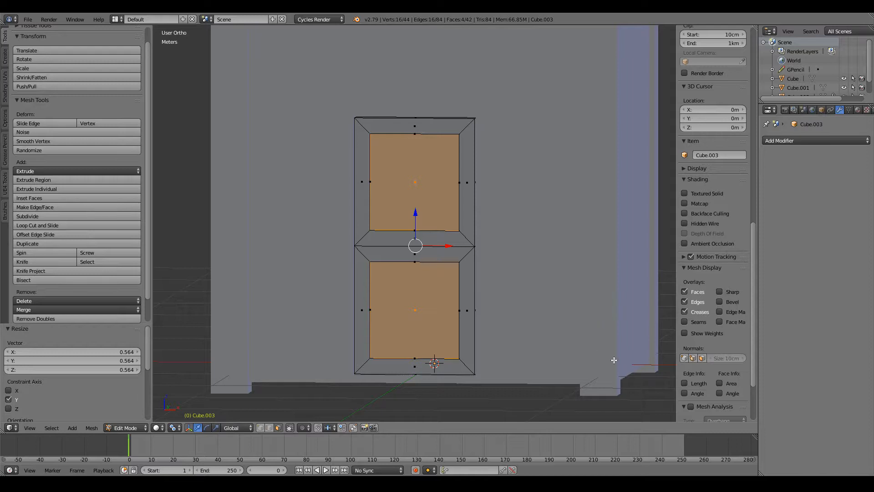
{"action": "key", "text": "s"}
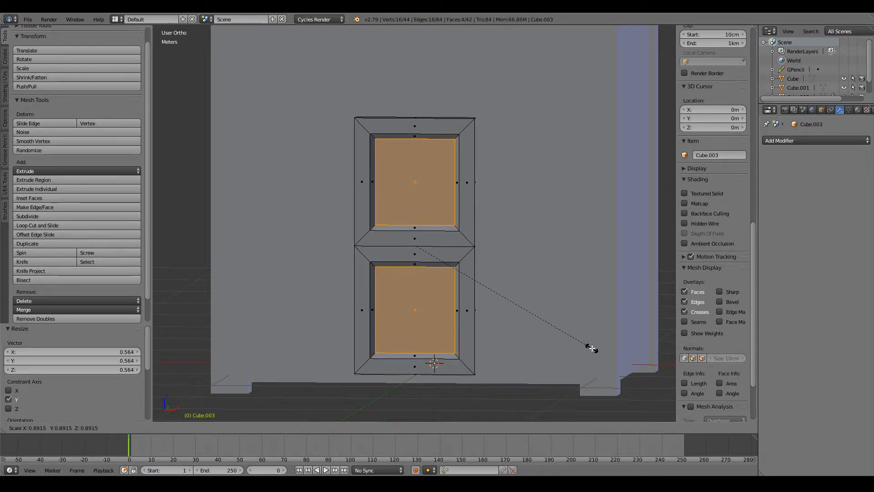
{"action": "left_click", "coordinate": [586, 348]}
{"action": "key", "text": "Tab"}
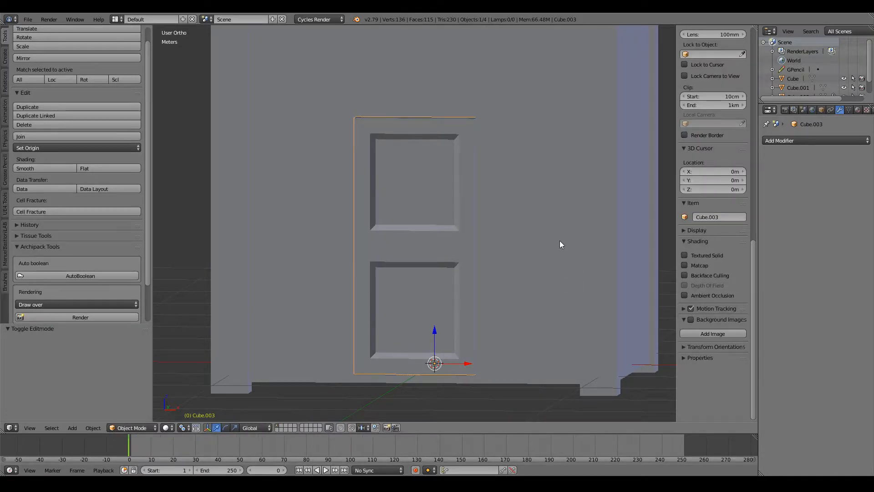
{"action": "middle_click_drag", "start_coordinate": [559, 241], "coordinate": [598, 267]}
{"action": "key", "text": "a"}
Add a plane mesh with a 1 m radius at the scene origin.
{"action": "scroll", "coordinate": [534, 244], "scroll_direction": "down", "scroll_amount": 3}
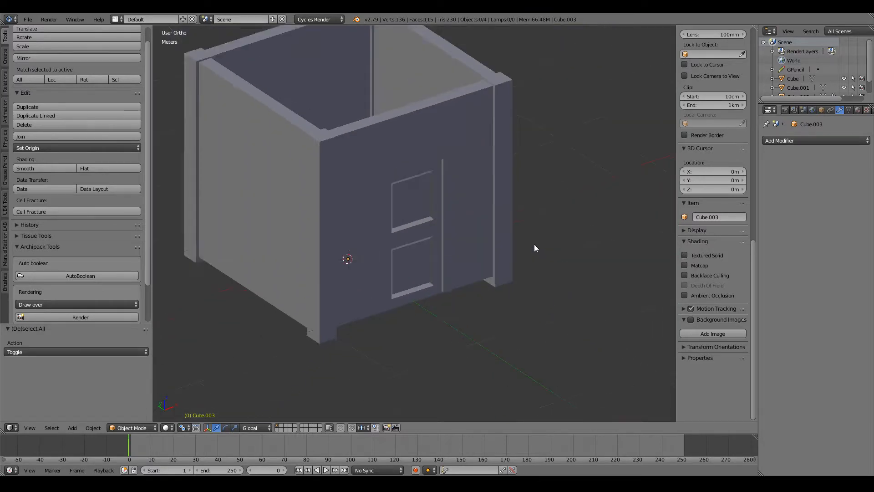
{"action": "middle_click_drag", "start_coordinate": [535, 248], "coordinate": [469, 248]}
{"action": "scroll", "coordinate": [472, 206], "scroll_direction": "up", "scroll_amount": 4}
{"action": "scroll", "coordinate": [471, 208], "scroll_direction": "down", "scroll_amount": 5}
{"action": "scroll", "coordinate": [237, 349], "scroll_direction": "down", "scroll_amount": 3}
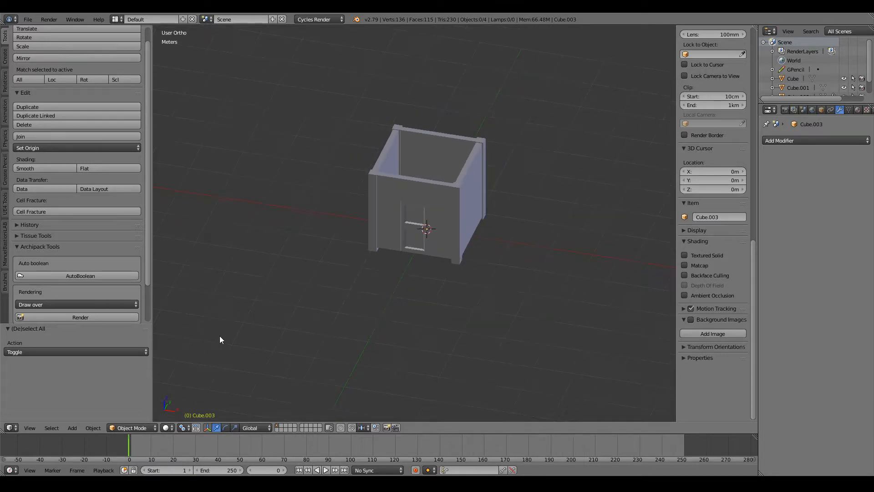
{"action": "left_click", "coordinate": [71, 428]}
{"action": "mouse_move", "coordinate": [89, 418]}
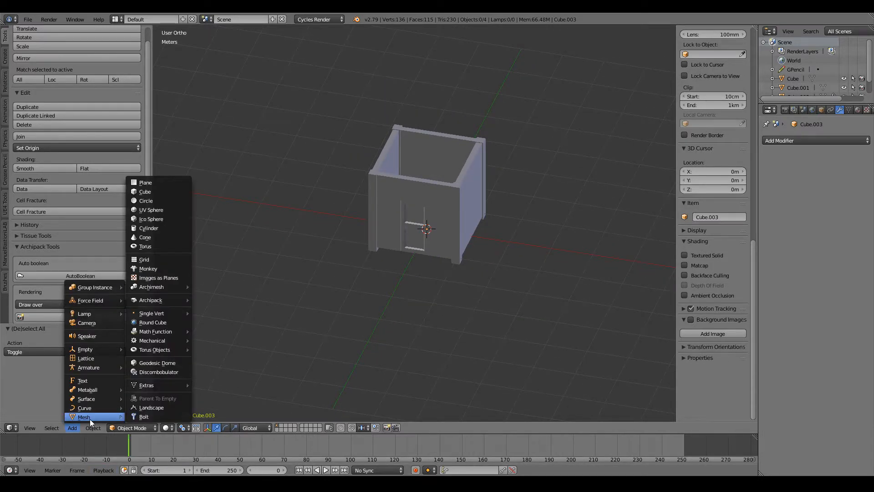
{"action": "left_click", "coordinate": [162, 185]}
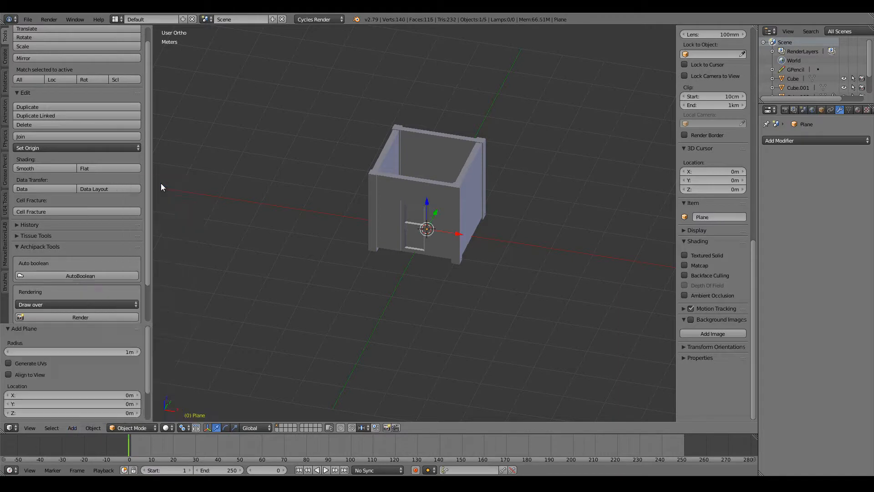
Raise the plane 2 m along Z in front wireframe view so that it caps the walls.
{"action": "key", "text": "KP_7"}
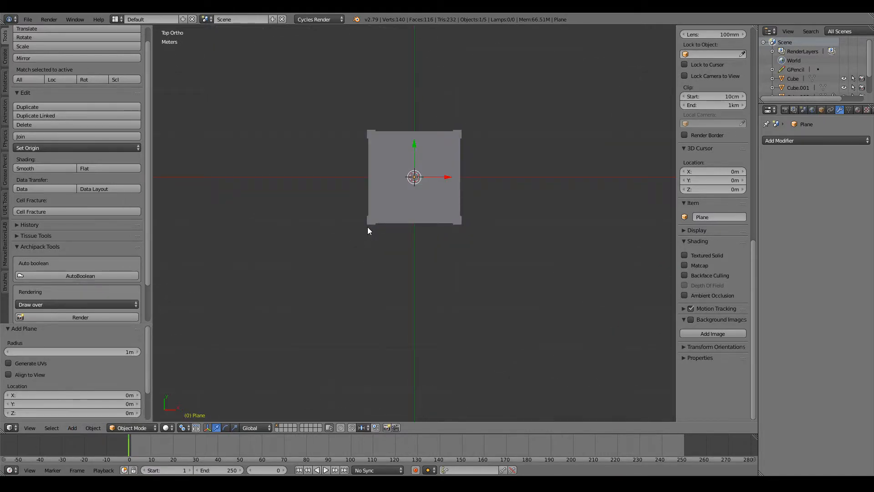
{"action": "key", "text": "KP_1"}
{"action": "key", "text": "z"}
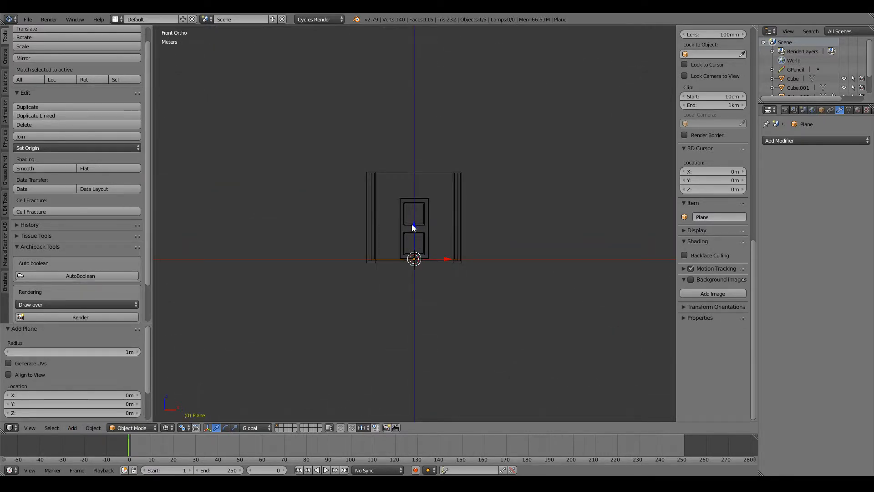
{"action": "key", "text": "g"}
{"action": "key", "text": "z"}
{"action": "left_click", "coordinate": [422, 150]}
{"action": "scroll", "coordinate": [421, 150], "scroll_direction": "up", "scroll_amount": 7, "text": "shift"}
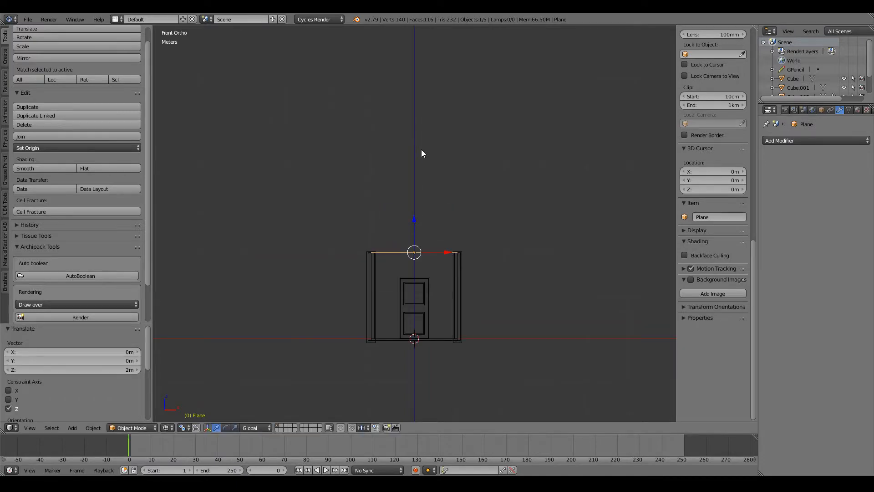
Return to solid shading and divide the roof plane with one centred loop cut running from front to back.
{"action": "scroll", "coordinate": [422, 150], "scroll_direction": "up", "scroll_amount": 4}
{"action": "mouse_move", "coordinate": [454, 204]}
{"action": "middle_mouse_down"}
{"action": "mouse_move", "coordinate": [454, 238]}
{"action": "mouse_move", "coordinate": [433, 254]}
{"action": "mouse_move", "coordinate": [448, 264]}
{"action": "middle_mouse_up"}
{"action": "key", "text": "z"}
{"action": "key", "text": "Tab"}
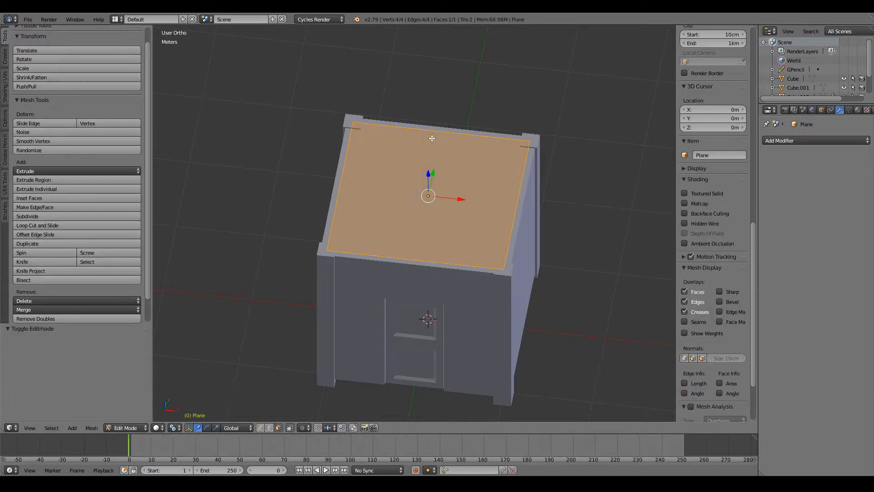
{"action": "key", "text": "a"}
{"action": "key", "text": "ctrl+r"}
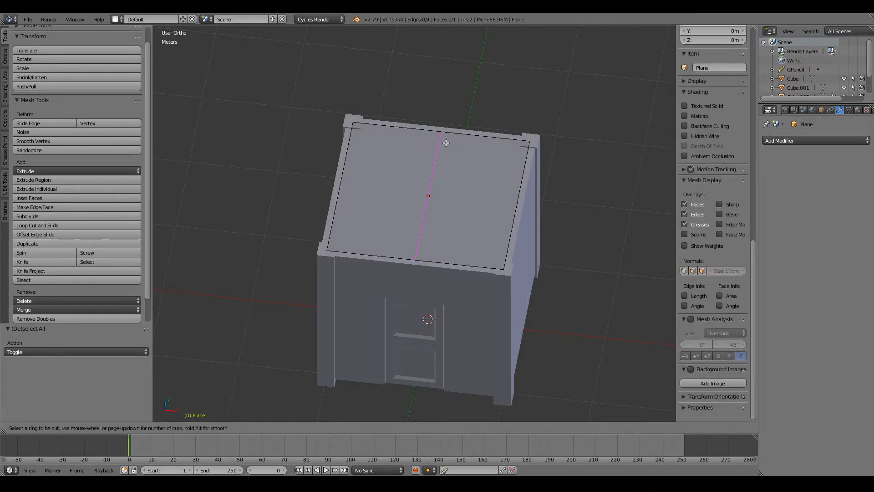
{"action": "left_click", "coordinate": [446, 143]}
{"action": "right_click", "coordinate": [446, 143]}
Raise the roof plane's centre edge 1 m along Z to form a gable ridge.
{"action": "middle_click_drag", "start_coordinate": [467, 200], "coordinate": [421, 213]}
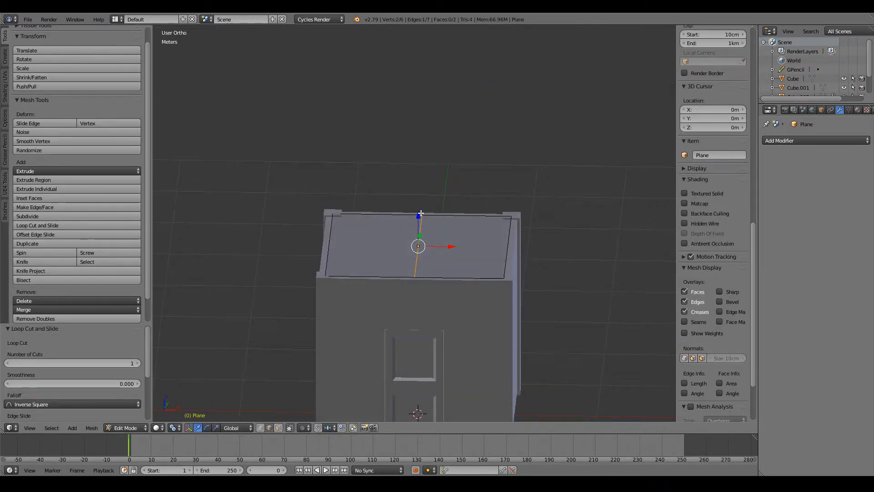
{"action": "left_click_drag", "start_coordinate": [418, 216], "coordinate": [426, 162]}
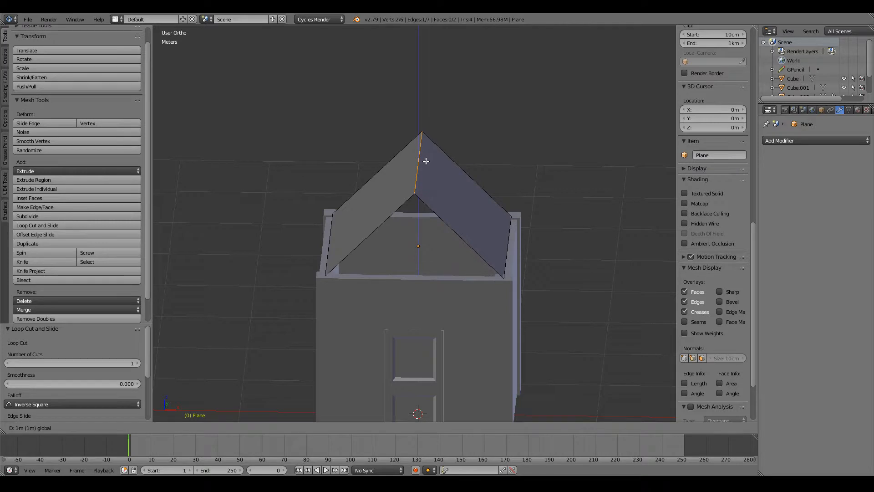
{"action": "left_click", "coordinate": [425, 160]}
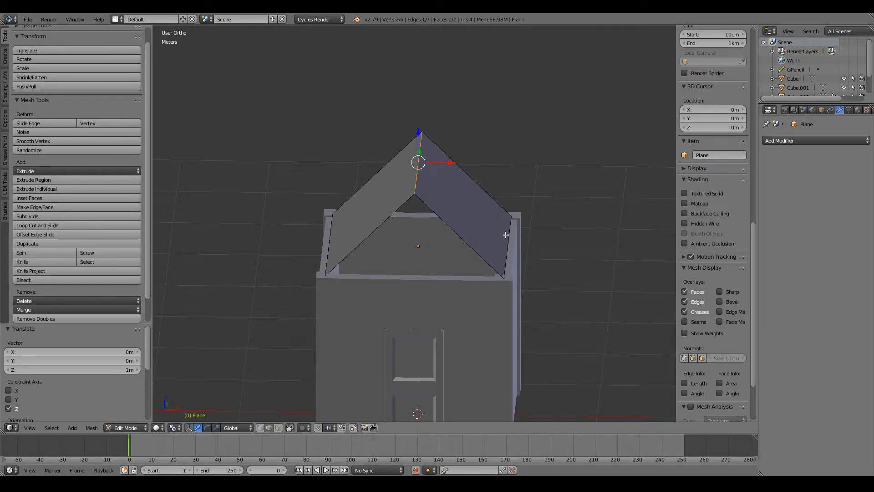
Select the whole roof and scale it along X by 1.25 to overhang the side walls.
{"action": "key", "text": "a"}
{"action": "key", "text": "a"}
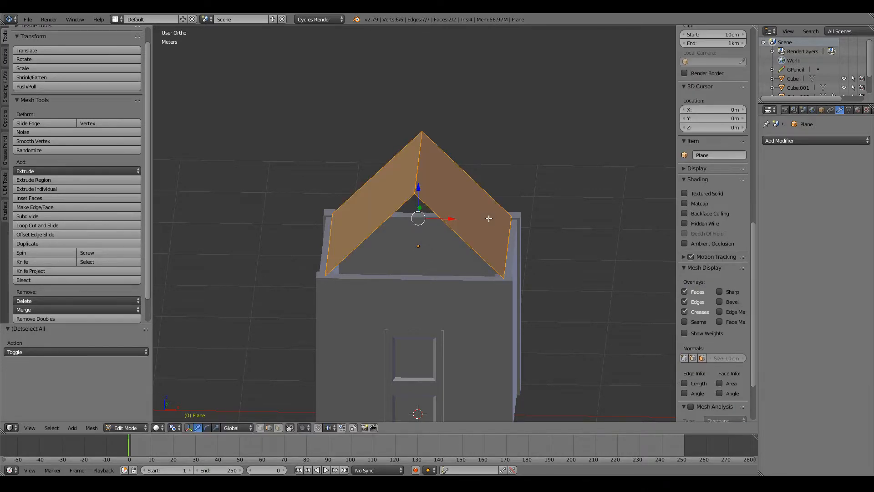
{"action": "key", "text": "s"}
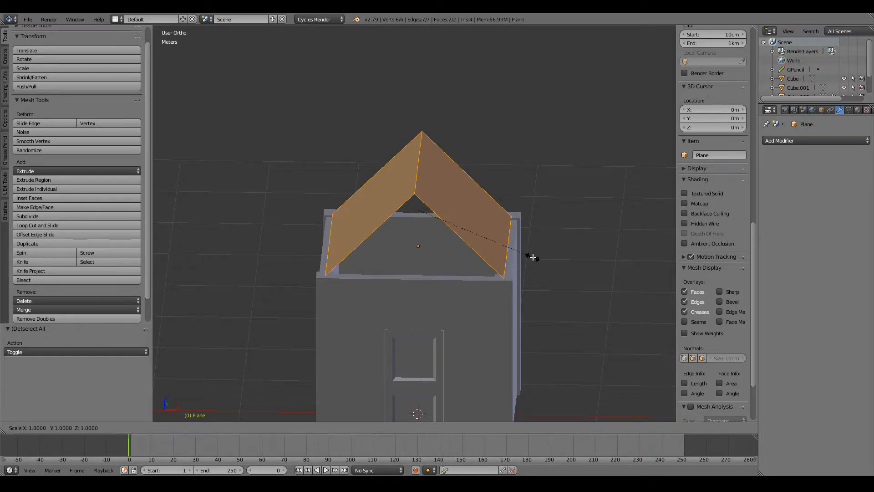
{"action": "key", "text": "x"}
{"action": "left_click", "coordinate": [562, 266]}
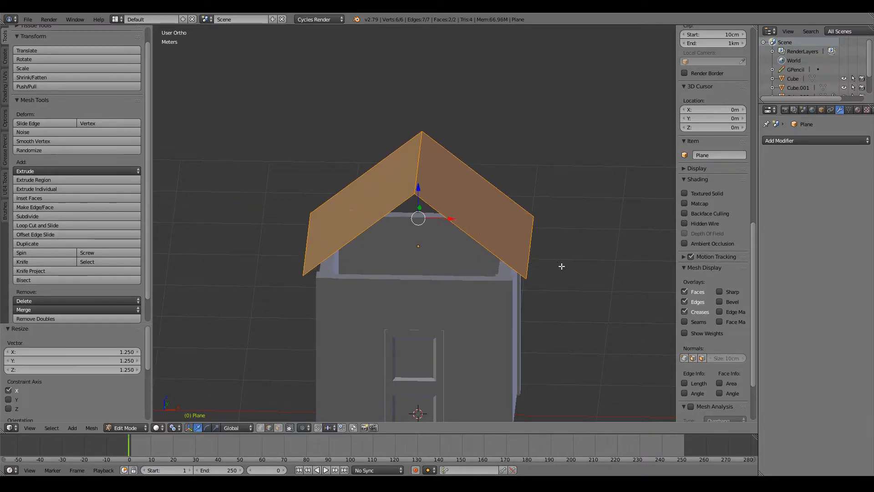
Lower the roof 7.96 cm along Z in front view.
{"action": "key", "text": "KP_1"}
{"action": "scroll", "coordinate": [445, 255], "scroll_direction": "up", "scroll_amount": 3}
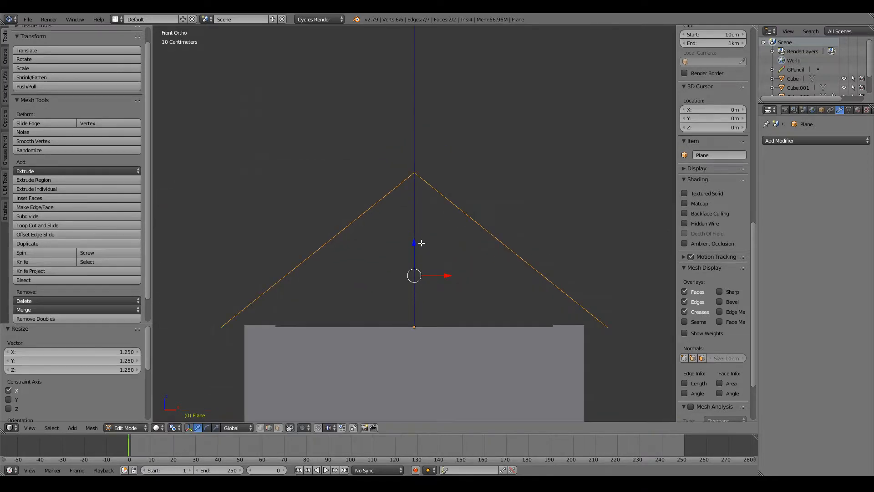
{"action": "left_click_drag", "start_coordinate": [421, 243], "coordinate": [425, 255]}
Scale the whole roof along Y by about 1.19 in top view to overhang the front and back walls.
{"action": "key", "text": "z"}
{"action": "middle_click_drag", "start_coordinate": [492, 244], "coordinate": [398, 323]}
{"action": "scroll", "coordinate": [398, 323], "scroll_direction": "down", "scroll_amount": 4}
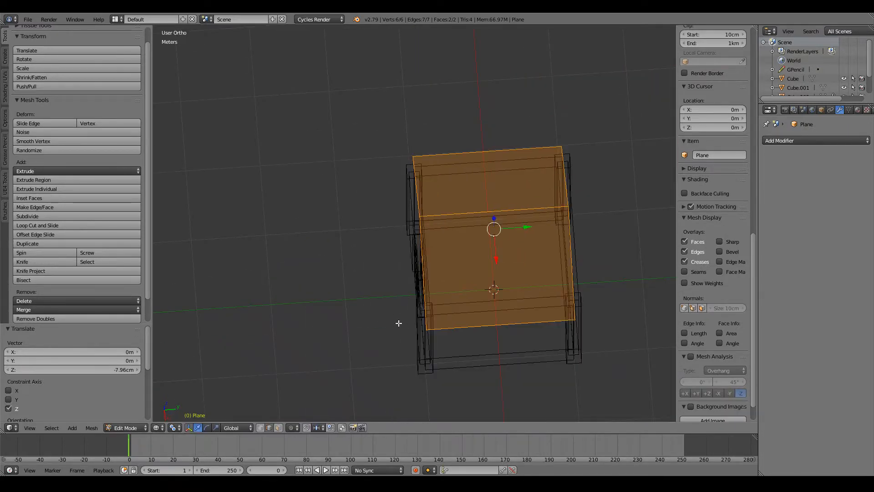
{"action": "key", "text": "KP_7"}
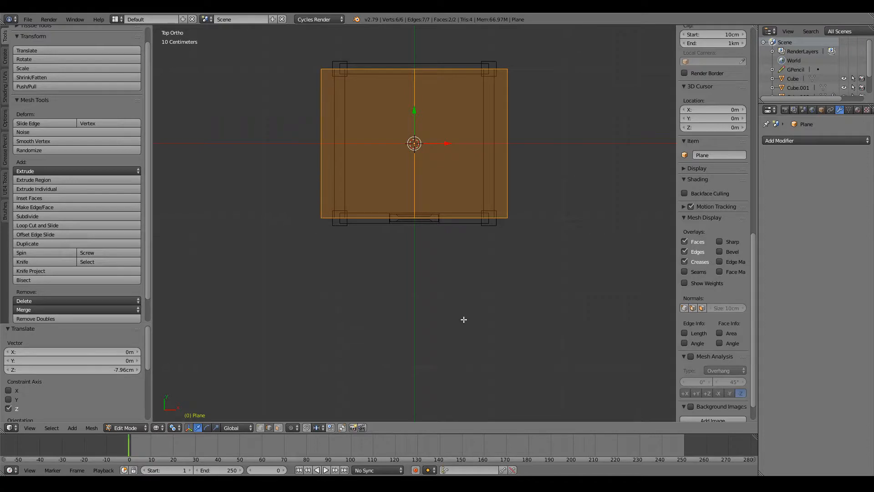
{"action": "key", "text": "s"}
{"action": "key", "text": "y"}
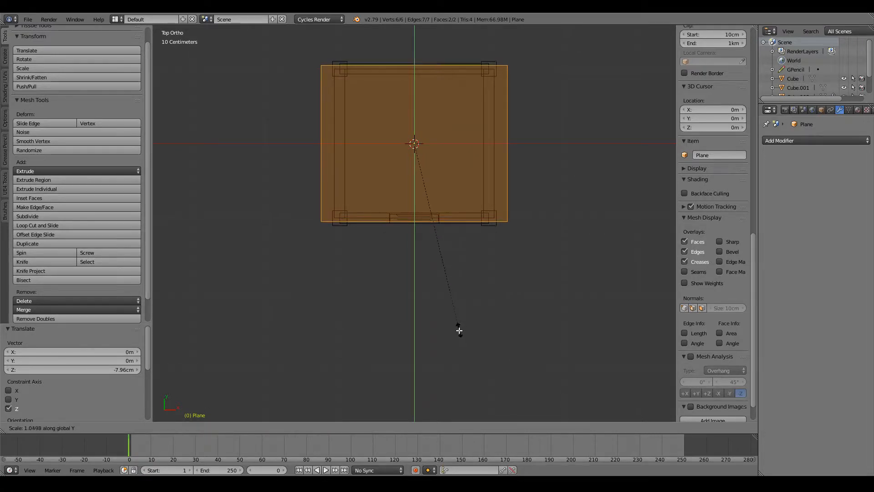
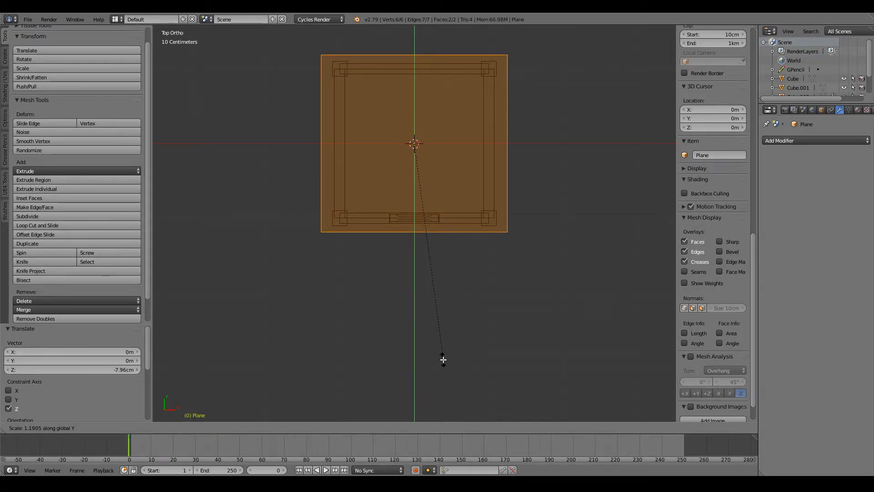
{"action": "left_click", "coordinate": [444, 357]}
{"action": "middle_click_drag", "start_coordinate": [449, 348], "coordinate": [466, 261]}
{"action": "key", "text": "a"}
{"action": "key", "text": "Tab"}
{"action": "scroll", "coordinate": [438, 230], "scroll_direction": "down", "scroll_amount": 2, "text": "shift"}
{"action": "scroll", "coordinate": [432, 241], "scroll_direction": "up", "scroll_amount": 4}
Select the whole roof and extrude it about 5.9 cm to give it thickness.
{"action": "key", "text": "Tab"}
{"action": "key", "text": "a"}
{"action": "key", "text": "e"}
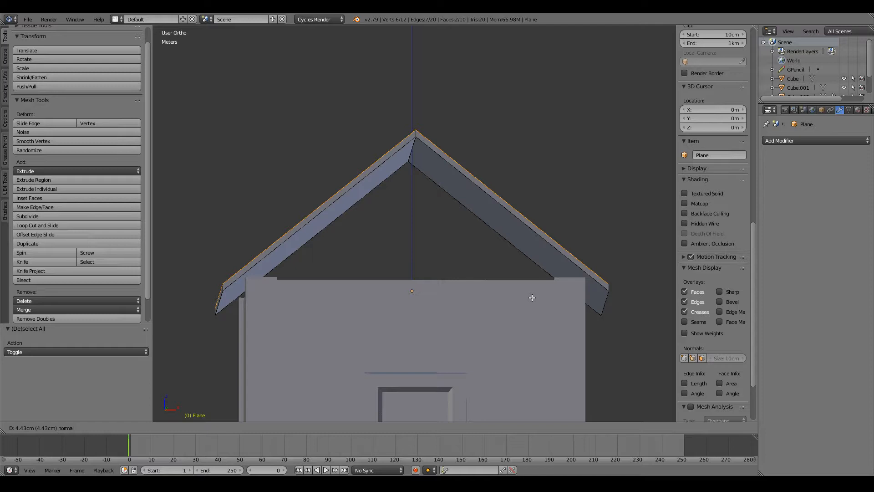
{"action": "left_click", "coordinate": [535, 294]}
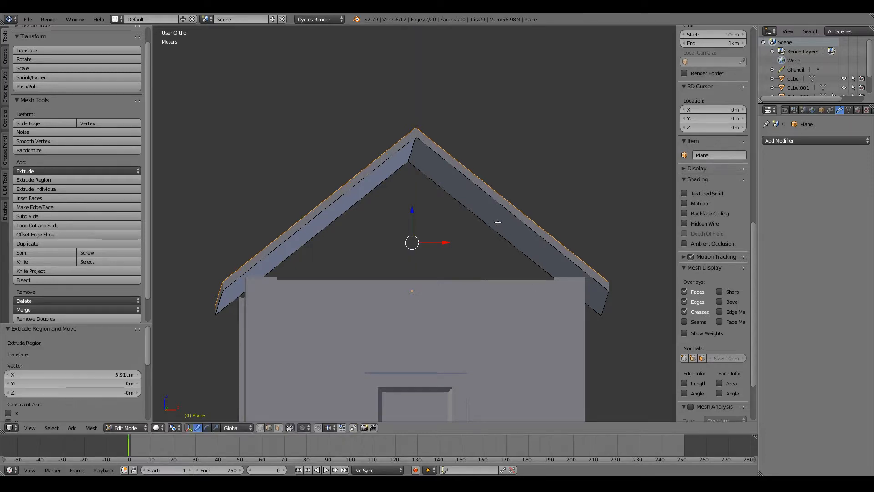
{"action": "middle_click_drag", "start_coordinate": [497, 221], "coordinate": [493, 234]}
Lower the whole thickened roof about 2.4 cm along Z in front view.
{"action": "key", "text": "a"}
{"action": "key", "text": "a"}
{"action": "key", "text": "KP_1"}
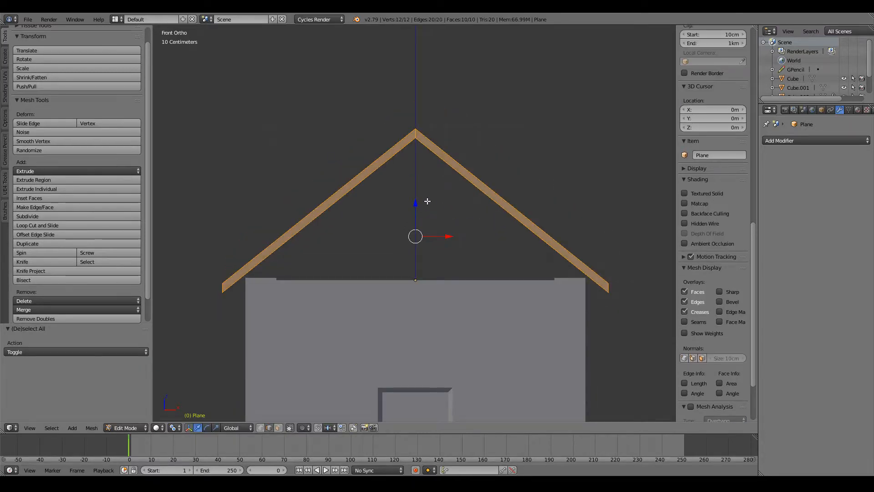
{"action": "key", "text": "g"}
{"action": "key", "text": "z"}
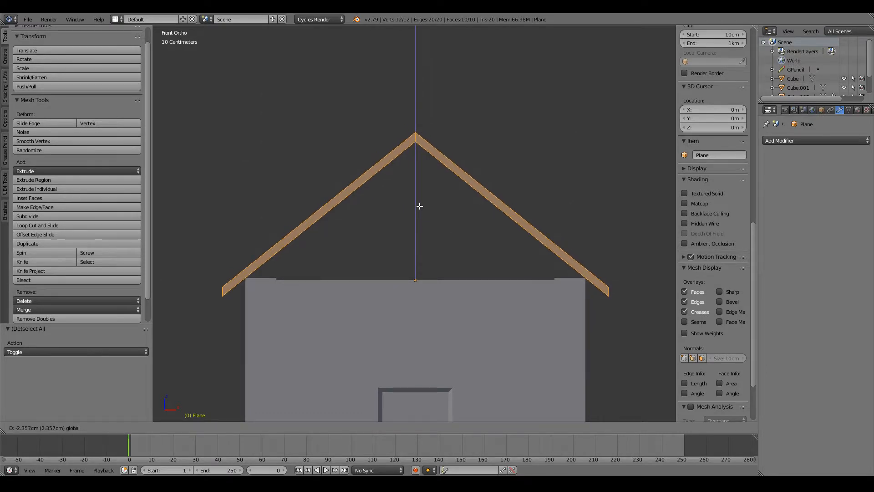
{"action": "left_click", "coordinate": [419, 206]}
{"action": "key", "text": "a"}
Add one centred loop cut across both roof slopes, separating the front half from the back half.
{"action": "middle_click_drag", "start_coordinate": [441, 234], "coordinate": [382, 275]}
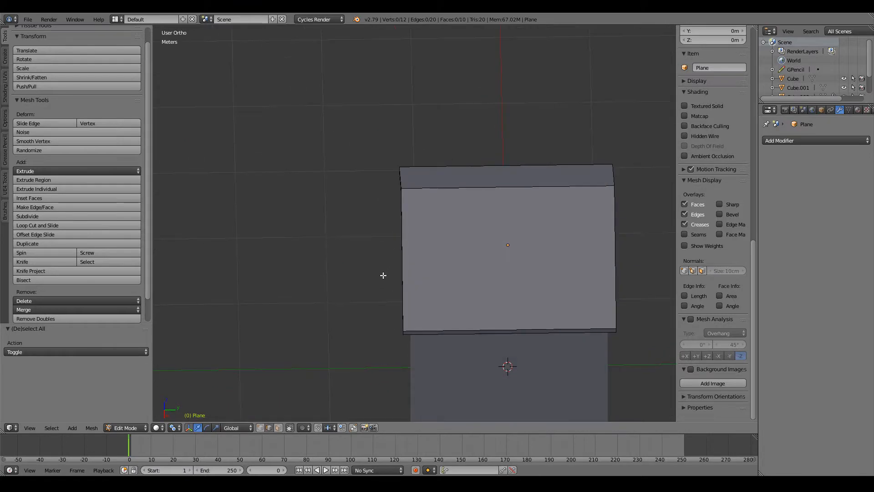
{"action": "key", "text": "ctrl+r"}
{"action": "left_click", "coordinate": [510, 195]}
{"action": "right_click", "coordinate": [510, 195]}
{"action": "middle_click_drag", "start_coordinate": [510, 195], "coordinate": [509, 217]}
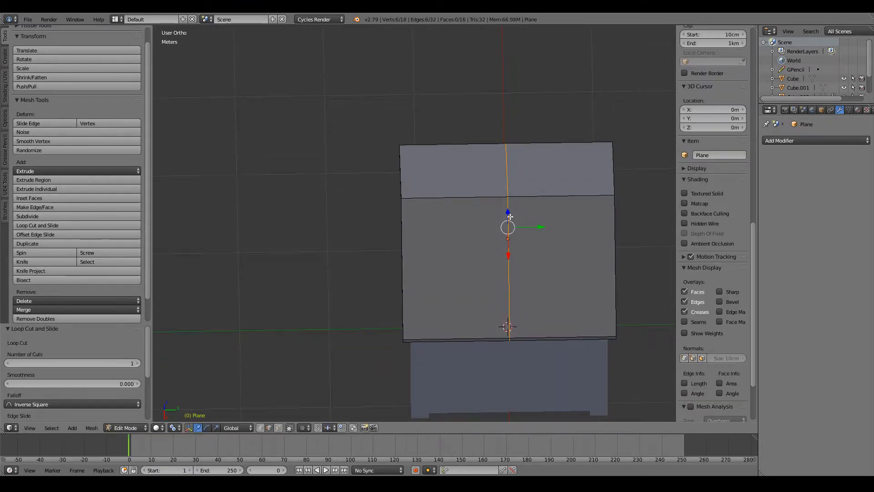
Select the back half of the roof in face mode with wireframe shading and delete its faces.
{"action": "left_click", "coordinate": [276, 427]}
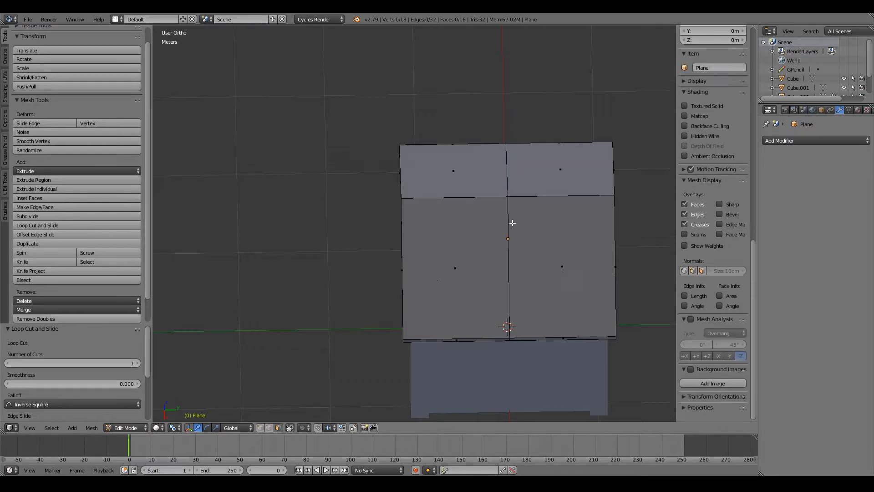
{"action": "scroll", "coordinate": [514, 223], "scroll_direction": "down", "scroll_amount": 4}
{"action": "key", "text": "KP_7"}
{"action": "key", "text": "z"}
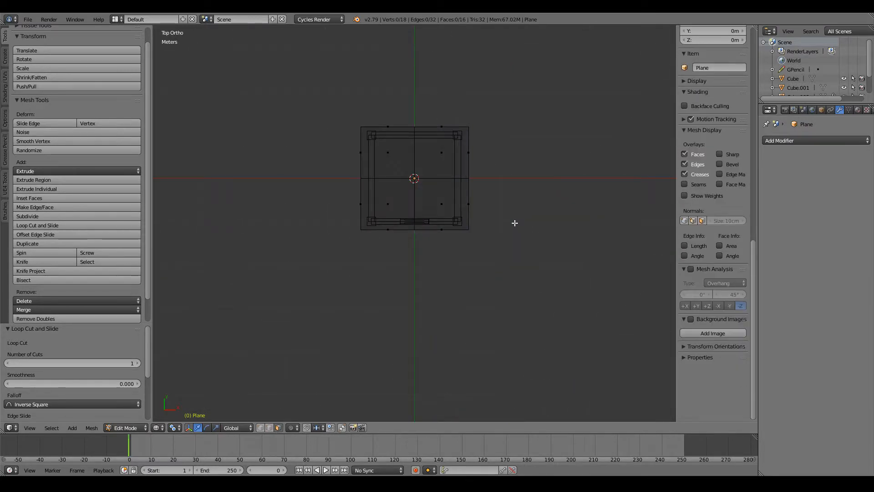
{"action": "key", "text": "b"}
{"action": "left_click_drag", "start_coordinate": [302, 77], "coordinate": [532, 179]}
{"action": "middle_click_drag", "start_coordinate": [549, 199], "coordinate": [531, 178]}
{"action": "key", "text": "x"}
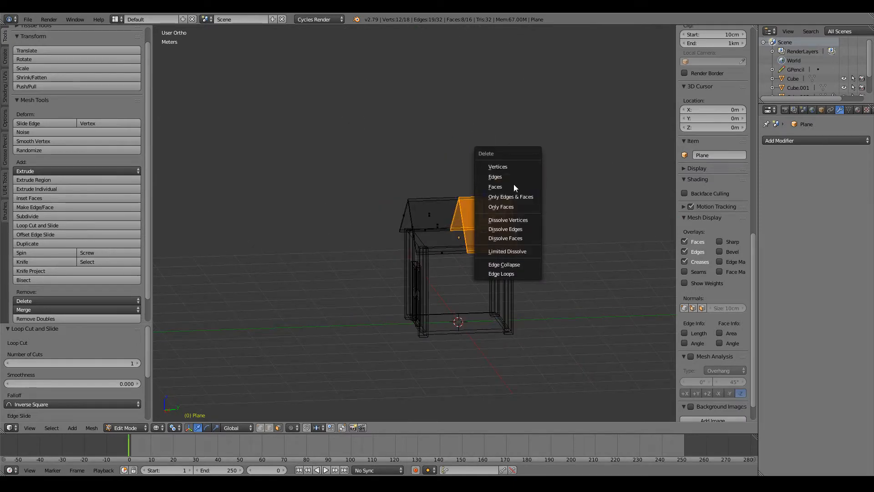
{"action": "left_click", "coordinate": [514, 186]}
{"action": "key", "text": "z"}
{"action": "scroll", "coordinate": [511, 186], "scroll_direction": "up", "scroll_amount": 5}
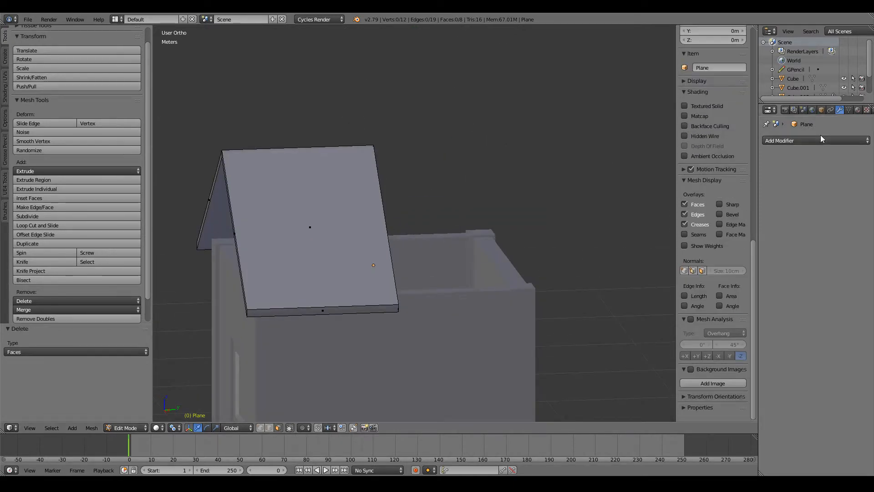
Add a Mirror modifier to the front half of the roof, mirroring along Y only.
{"action": "left_click", "coordinate": [820, 140]}
{"action": "left_click", "coordinate": [686, 232]}
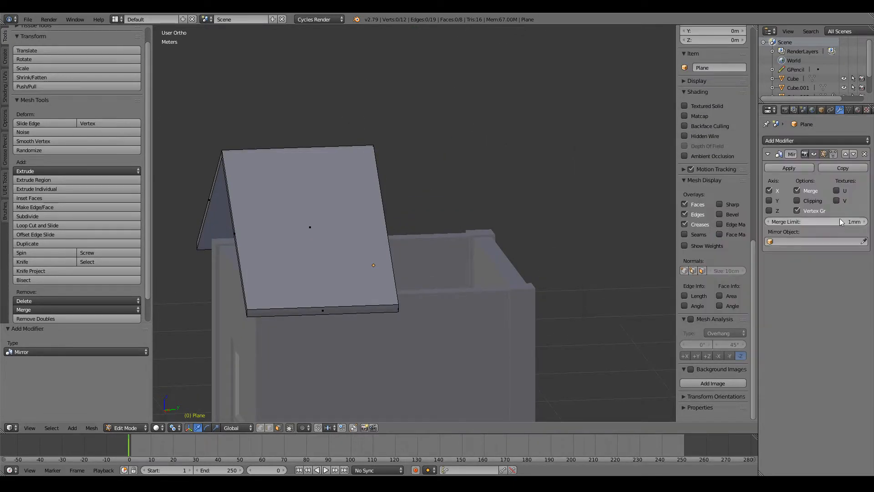
{"action": "left_click", "coordinate": [769, 201]}
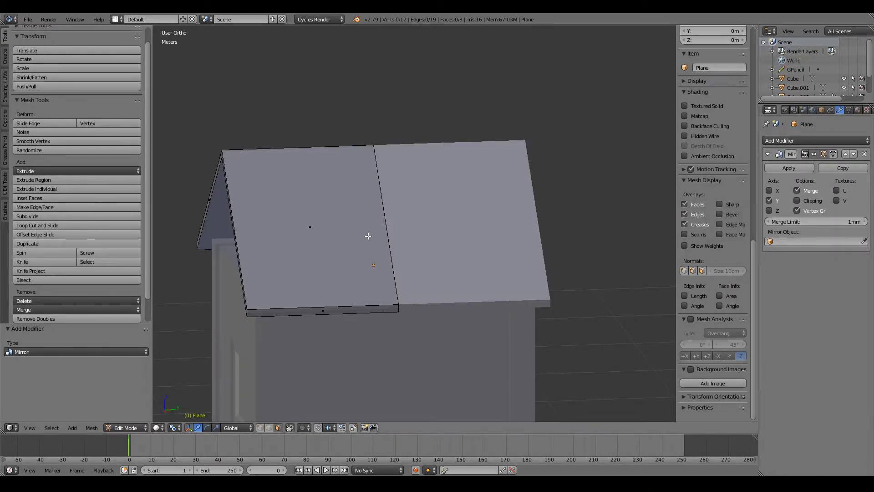
Enable clipping on the roof's Mirror modifier and test it by moving the roof half along Y.
{"action": "middle_click_drag", "start_coordinate": [450, 207], "coordinate": [446, 199]}
{"action": "key", "text": "KP_3"}
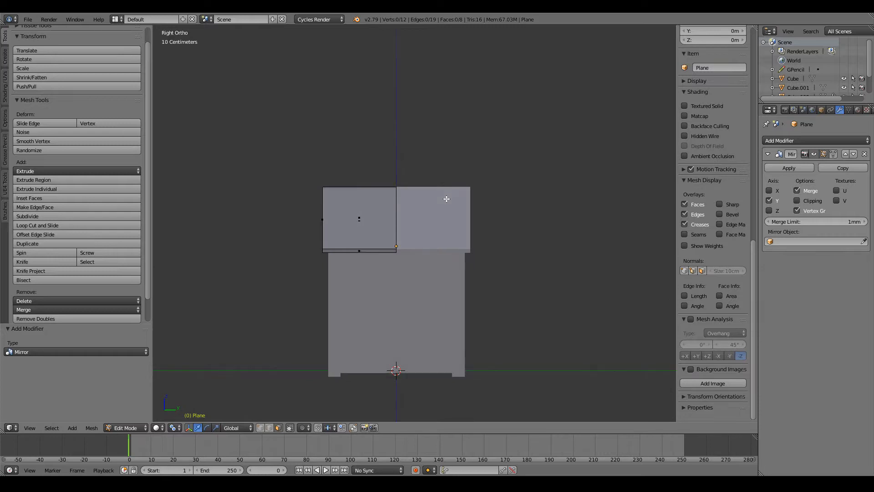
{"action": "key", "text": "a"}
{"action": "left_click_drag", "start_coordinate": [388, 230], "coordinate": [359, 226]}
{"action": "right_click", "coordinate": [359, 226]}
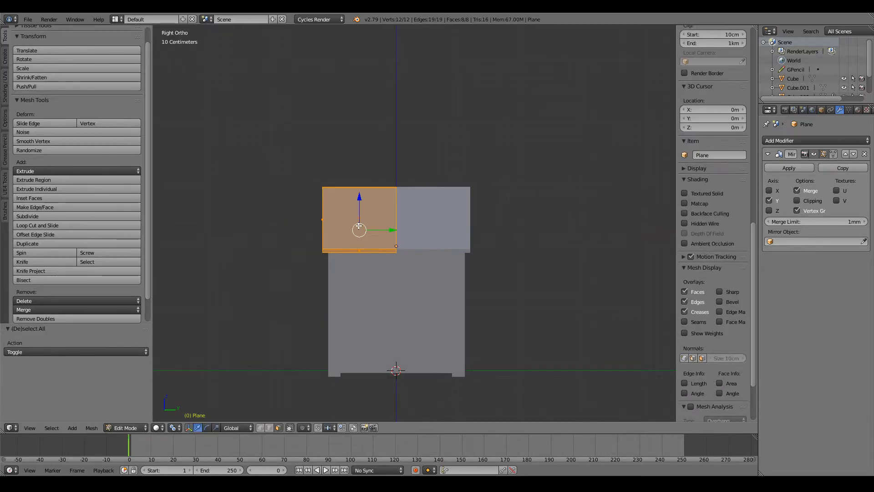
{"action": "left_click", "coordinate": [797, 201]}
{"action": "left_click_drag", "start_coordinate": [396, 229], "coordinate": [326, 226]}
{"action": "right_click", "coordinate": [328, 226]}
Add a loop cut over both roof slopes and slide it close to the roof's front edge.
{"action": "middle_click_drag", "start_coordinate": [359, 251], "coordinate": [508, 258]}
{"action": "key", "text": "Tab"}
{"action": "scroll", "coordinate": [468, 293], "scroll_direction": "up", "scroll_amount": 1, "text": "ctrl"}
{"action": "scroll", "coordinate": [469, 294], "scroll_direction": "down", "scroll_amount": 1, "text": "shift"}
{"action": "key", "text": "Tab"}
{"action": "scroll", "coordinate": [477, 279], "scroll_direction": "up", "scroll_amount": 2}
{"action": "key", "text": "a"}
{"action": "key", "text": "ctrl+r"}
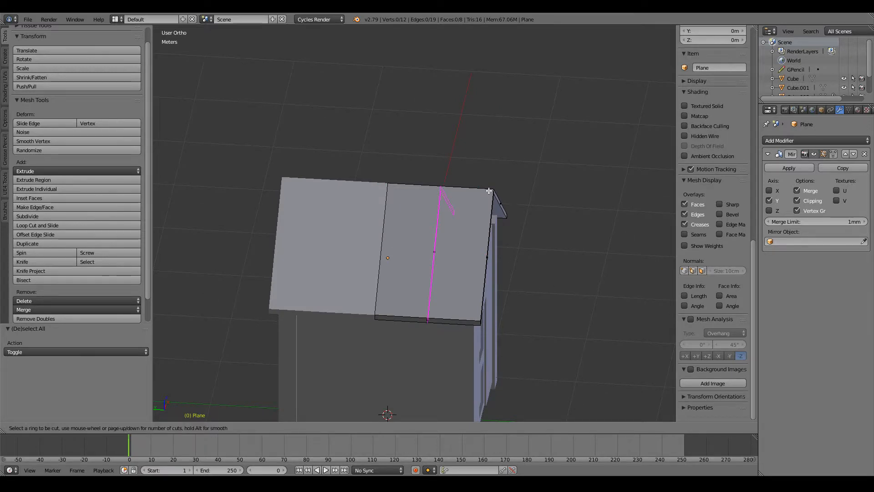
{"action": "left_click", "coordinate": [489, 190]}
{"action": "left_click", "coordinate": [530, 199]}
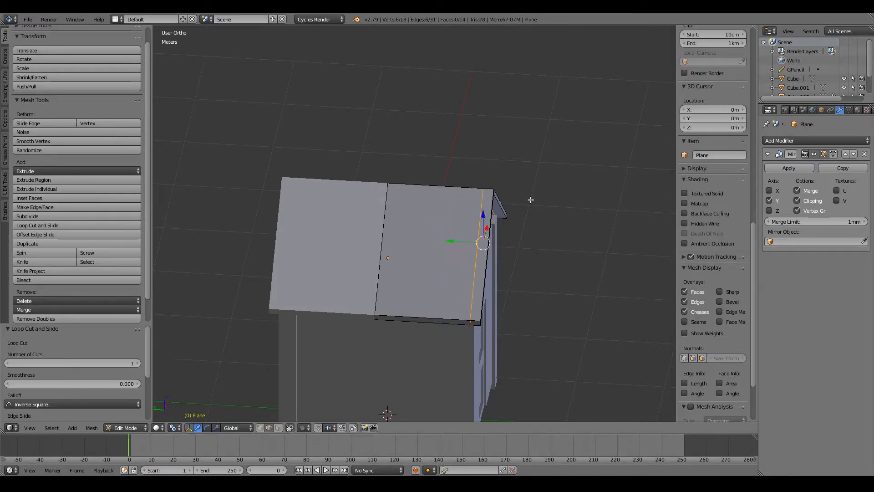
Move the front roof loop -2.22 cm along Y to bring it nearer the front wall's face.
{"action": "middle_click_drag", "start_coordinate": [527, 197], "coordinate": [529, 135]}
{"action": "key", "text": "KP_3"}
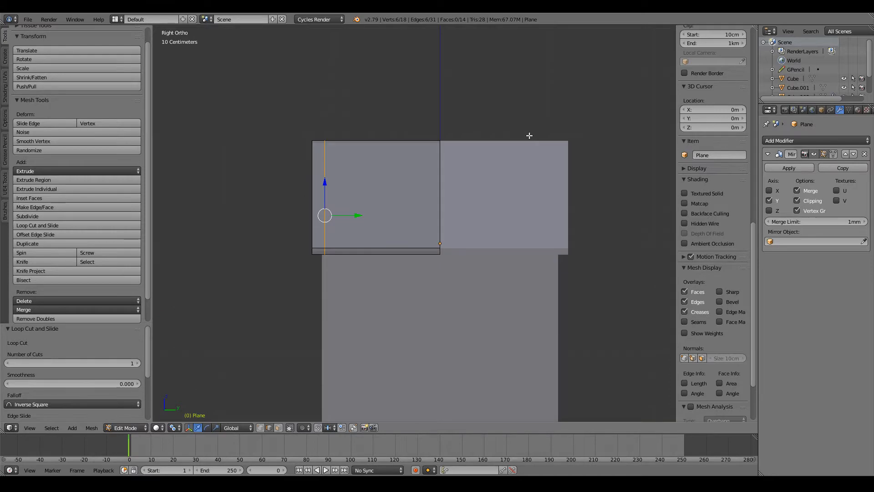
{"action": "scroll", "coordinate": [451, 146], "scroll_direction": "up", "scroll_amount": 3}
{"action": "left_click_drag", "start_coordinate": [335, 147], "coordinate": [328, 148]}
{"action": "middle_click_drag", "start_coordinate": [328, 148], "coordinate": [534, 162]}
{"action": "scroll", "coordinate": [445, 175], "scroll_direction": "down", "scroll_amount": 5}
{"action": "scroll", "coordinate": [515, 218], "scroll_direction": "up", "scroll_amount": 3}
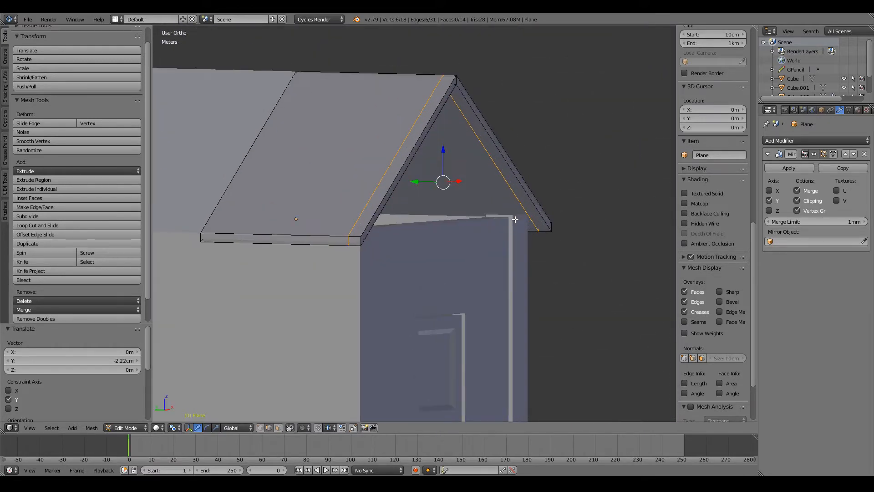
{"action": "mouse_move", "coordinate": [509, 221]}
{"action": "middle_mouse_down"}
{"action": "mouse_move", "coordinate": [477, 205]}
{"action": "mouse_move", "coordinate": [441, 224]}
{"action": "mouse_move", "coordinate": [509, 238]}
{"action": "middle_mouse_up"}
{"action": "key", "text": "KP_1"}
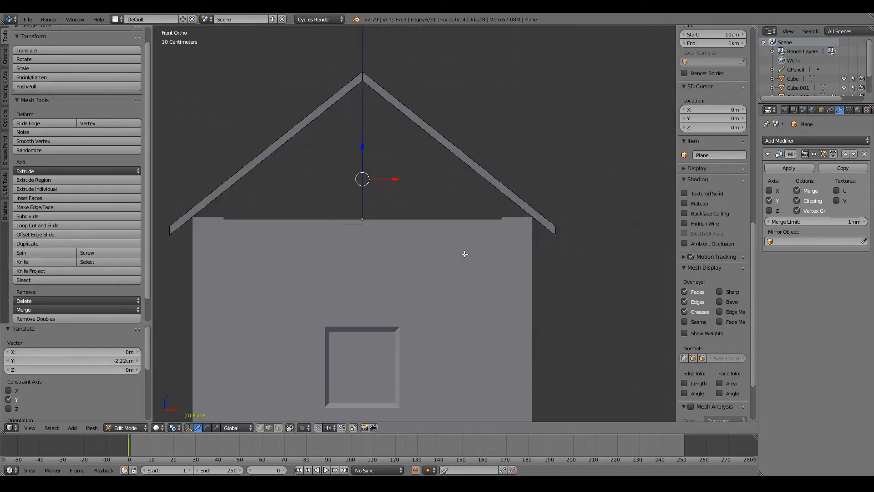
{"action": "scroll", "coordinate": [464, 254], "scroll_direction": "up", "scroll_amount": 5}
{"action": "key", "text": "ctrl+r"}
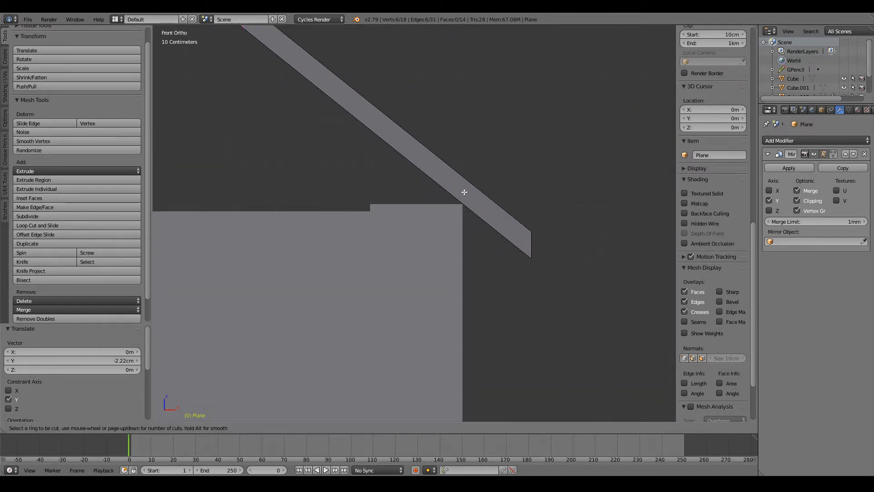
{"action": "key", "text": "Escape"}
Add a loop cut across the roof slope on the positive X side and slide it toward the eave.
{"action": "scroll", "coordinate": [476, 172], "scroll_direction": "down", "scroll_amount": 3}
{"action": "key", "text": "a"}
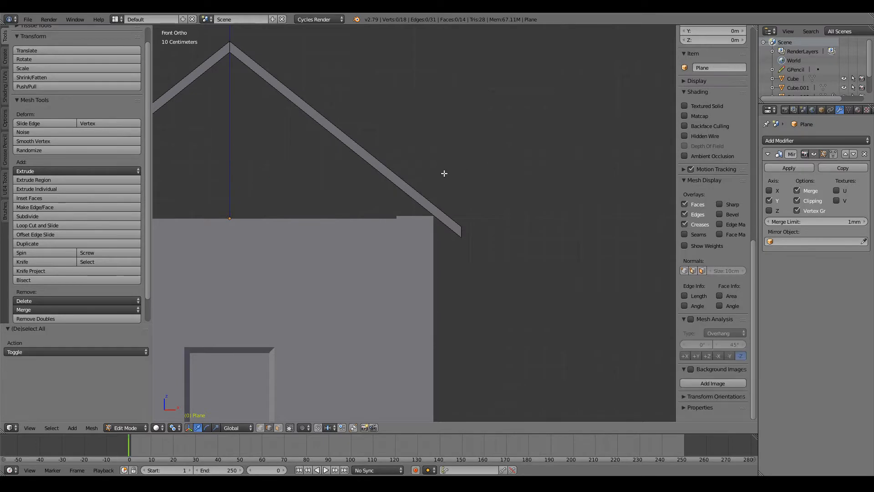
{"action": "scroll", "coordinate": [382, 250], "scroll_direction": "up", "scroll_amount": 3}
{"action": "scroll", "coordinate": [440, 252], "scroll_direction": "down", "scroll_amount": 3}
{"action": "middle_click_drag", "start_coordinate": [440, 251], "coordinate": [422, 250]}
{"action": "key", "text": "ctrl+r"}
{"action": "left_click", "coordinate": [413, 266]}
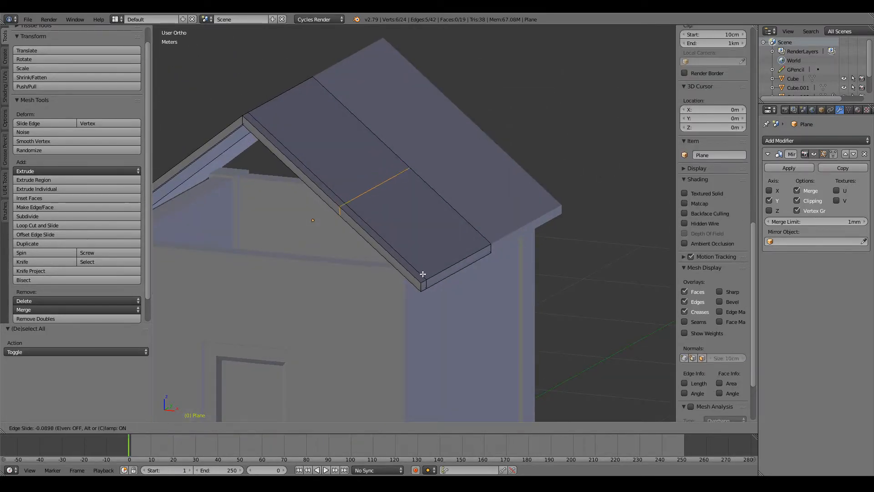
{"action": "left_click", "coordinate": [487, 316]}
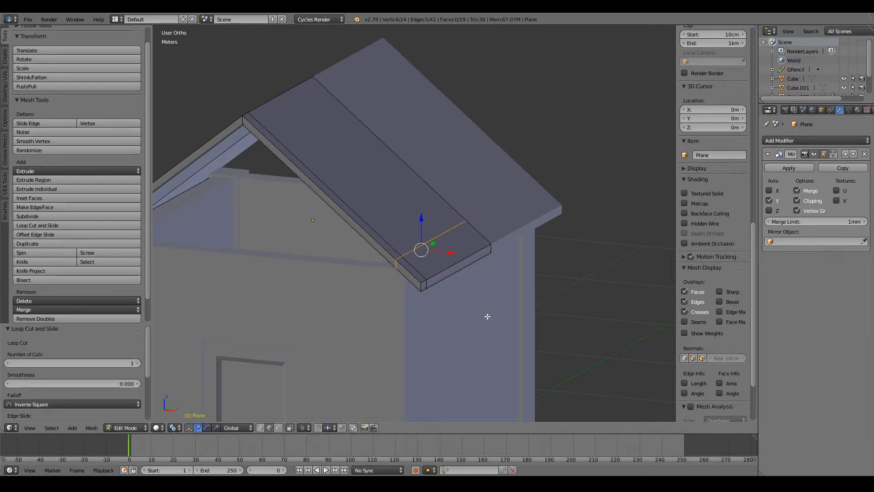
Edge-slide the eave loop by a factor of -0.147 in front view to align with the house's outer side.
{"action": "key", "text": "KP_1"}
{"action": "scroll", "coordinate": [487, 316], "scroll_direction": "up", "scroll_amount": 5}
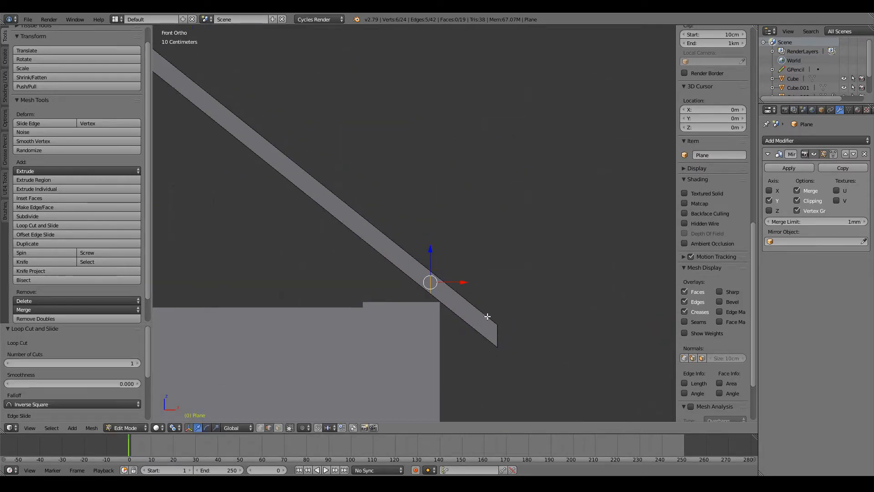
{"action": "key", "text": "KP_Decimal"}
{"action": "scroll", "coordinate": [488, 316], "scroll_direction": "up", "scroll_amount": 4}
{"action": "scroll", "coordinate": [457, 275], "scroll_direction": "up", "scroll_amount": 3}
{"action": "key", "text": "g"}
{"action": "key", "text": "g"}
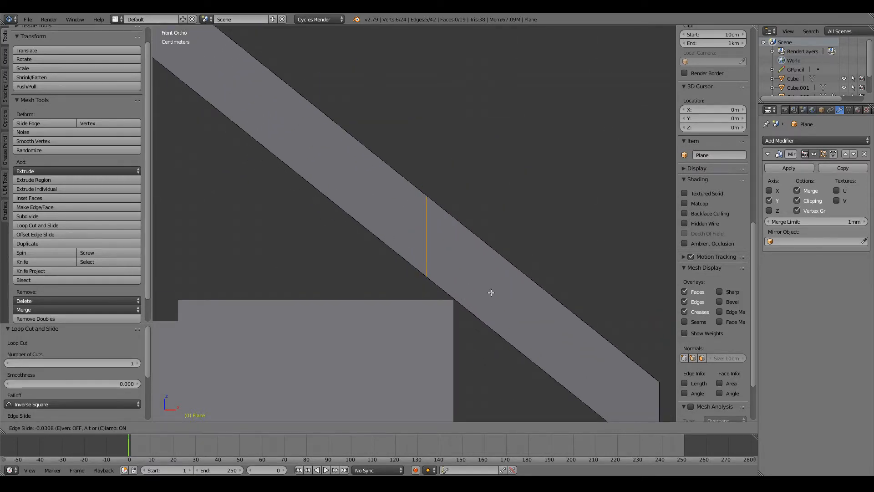
{"action": "left_click", "coordinate": [593, 367]}
{"action": "scroll", "coordinate": [504, 301], "scroll_direction": "down", "scroll_amount": 10}
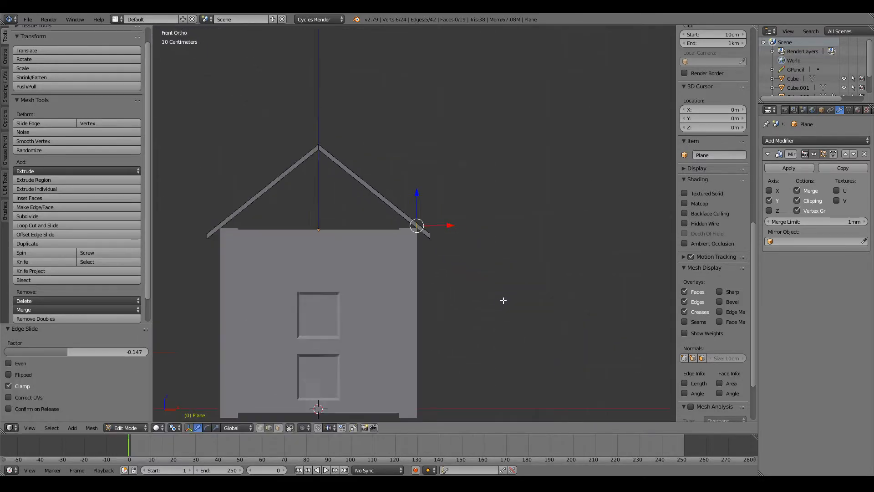
Delete the faces of the roof slope on the negative X side and enable X mirroring for the remaining slope.
{"action": "middle_click_drag", "start_coordinate": [503, 299], "coordinate": [485, 316]}
{"action": "key", "text": "a"}
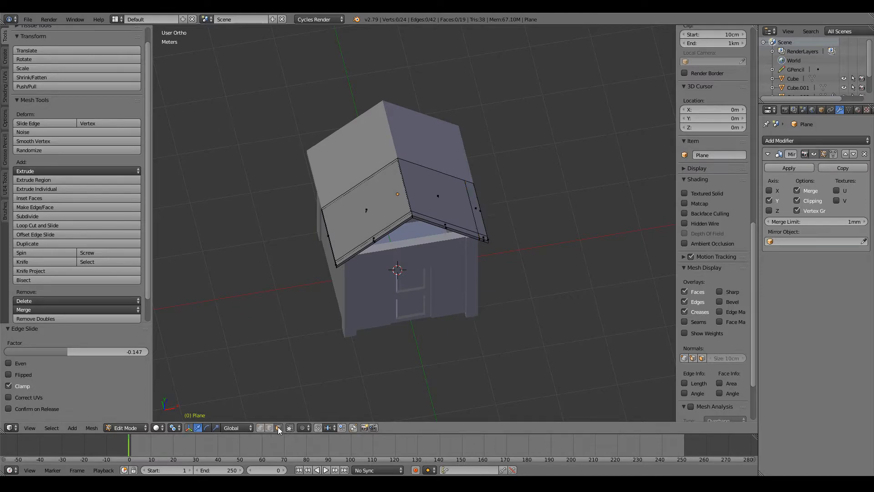
{"action": "key", "text": "z"}
{"action": "key", "text": "c"}
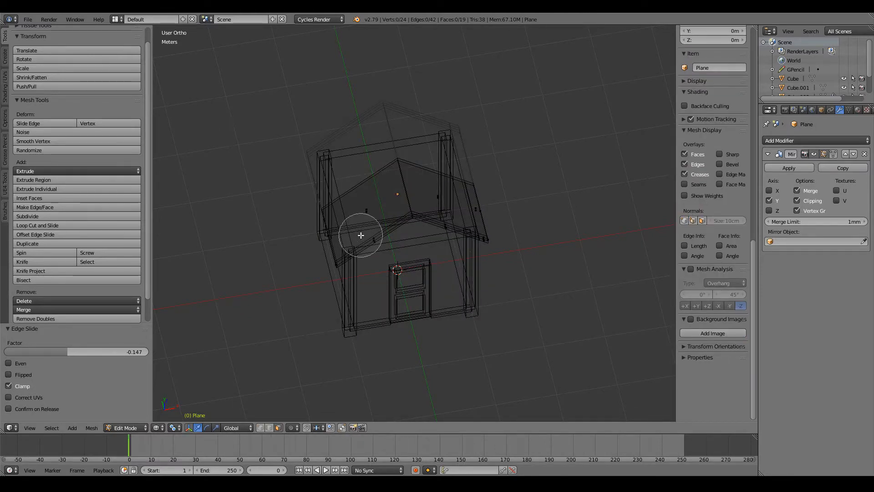
{"action": "scroll", "coordinate": [360, 234], "scroll_direction": "down", "scroll_amount": 5}
{"action": "left_click_drag", "start_coordinate": [332, 220], "coordinate": [333, 229]}
{"action": "right_click", "coordinate": [334, 229]}
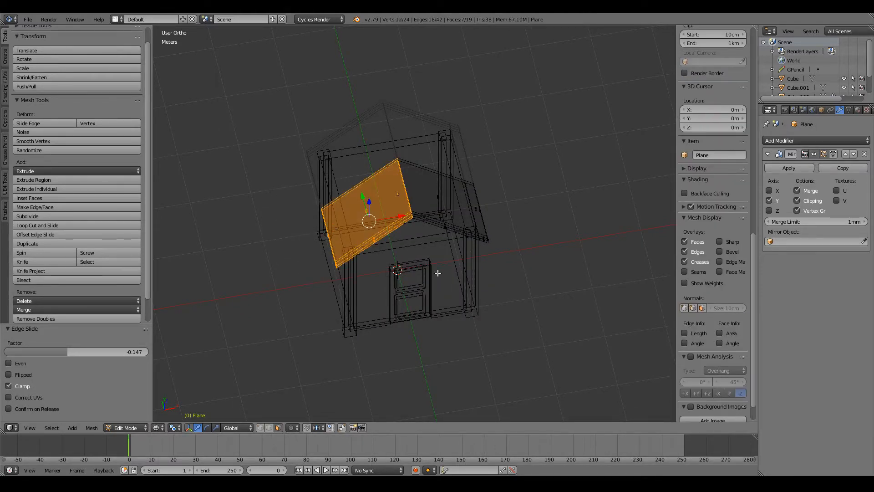
{"action": "key", "text": "z"}
{"action": "key", "text": "x"}
{"action": "left_click", "coordinate": [438, 273]}
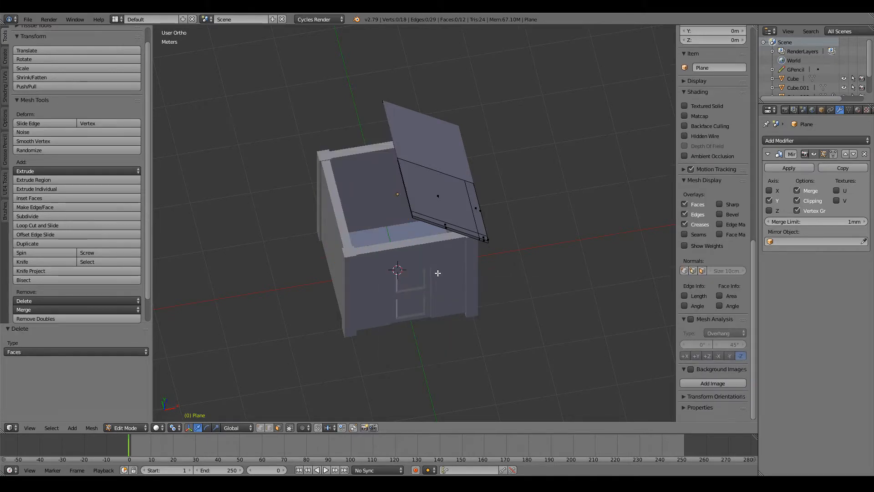
{"action": "left_click", "coordinate": [769, 190]}
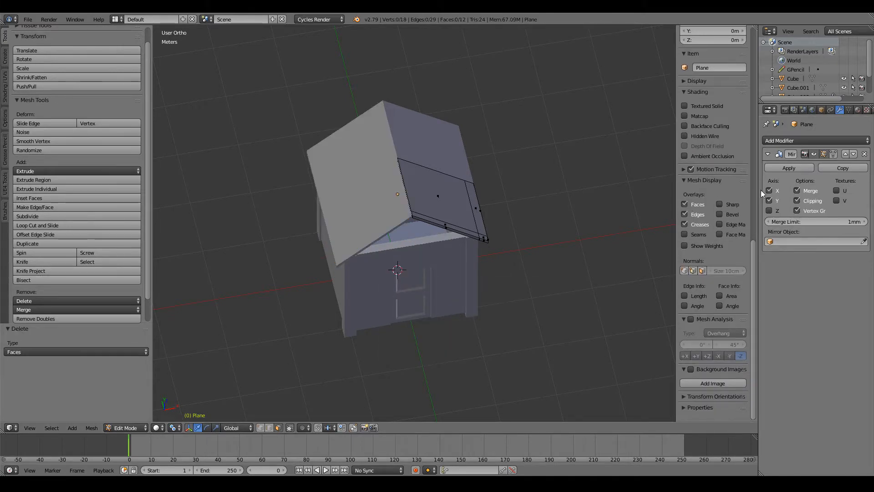
Extrude the roof's inner eave vertex at the front wall's corner -1.3 m along X to the house's centreline.
{"action": "middle_click_drag", "start_coordinate": [513, 242], "coordinate": [517, 195]}
{"action": "scroll", "coordinate": [522, 201], "scroll_direction": "up", "scroll_amount": 4}
{"action": "scroll", "coordinate": [521, 201], "scroll_direction": "up", "scroll_amount": 2}
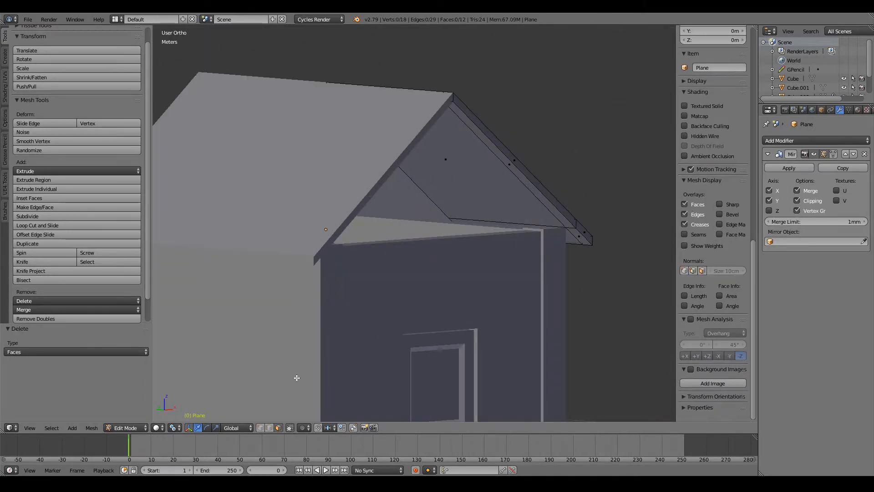
{"action": "right_click", "coordinate": [563, 227]}
{"action": "scroll", "coordinate": [559, 226], "scroll_direction": "up", "scroll_amount": 1}
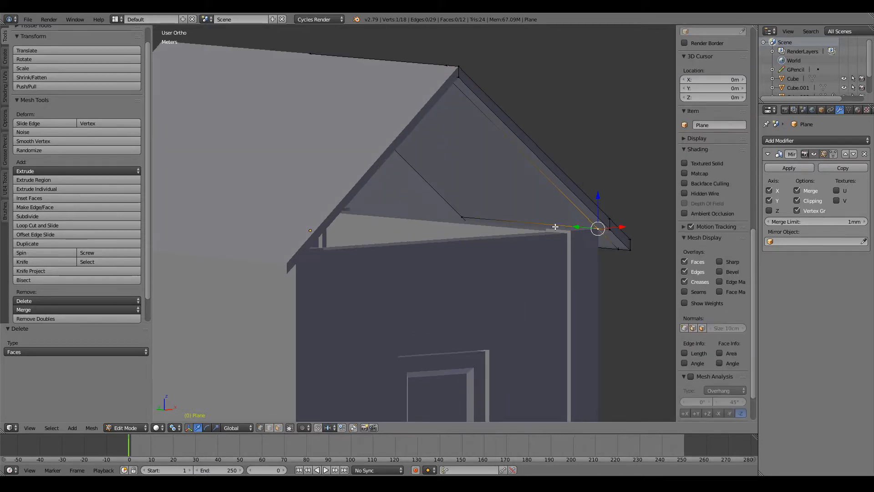
{"action": "key", "text": "KP_1"}
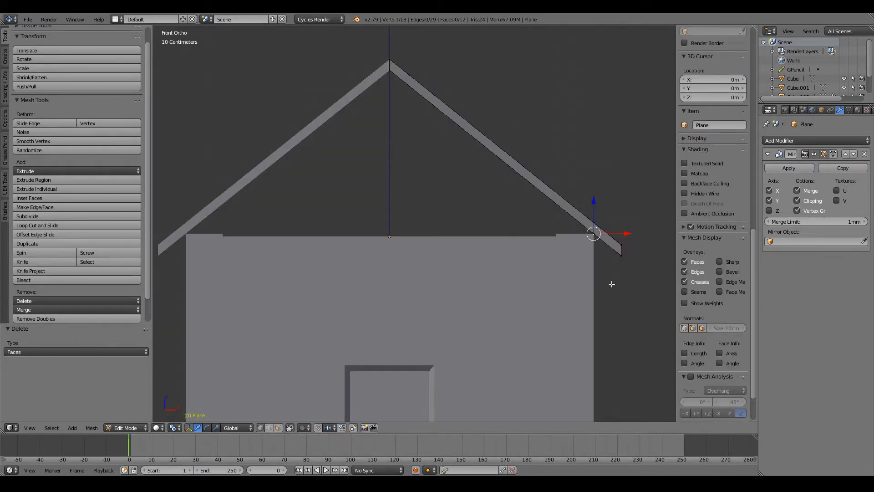
{"action": "key", "text": "e"}
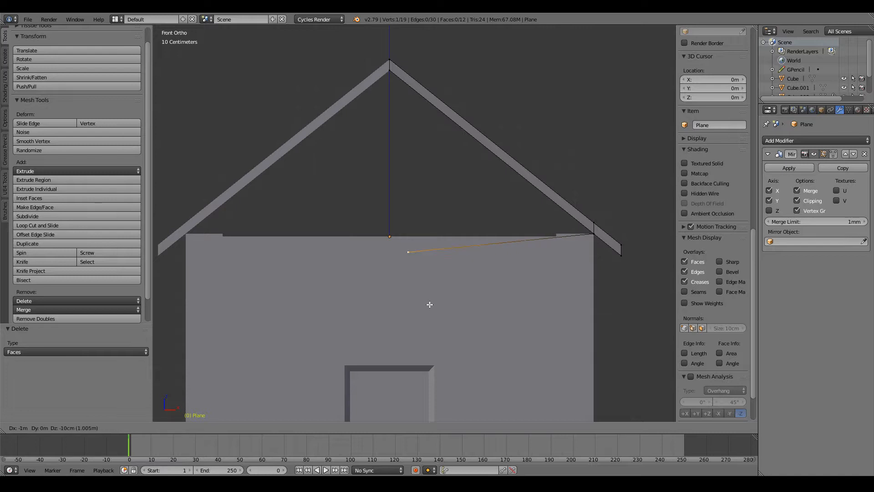
{"action": "left_click", "coordinate": [375, 291]}
Fill the front gable half with a face between the extruded centre vertex and the vertex under the ridge.
{"action": "middle_click_drag", "start_coordinate": [375, 291], "coordinate": [413, 199]}
{"action": "right_click", "coordinate": [413, 53], "text": "shift"}
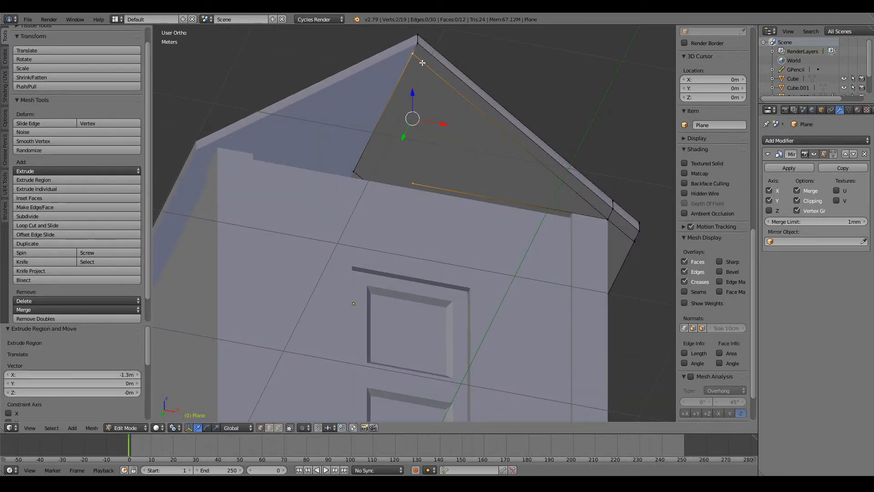
{"action": "key", "text": "f"}
{"action": "key", "text": "a"}
{"action": "middle_click_drag", "start_coordinate": [600, 219], "coordinate": [480, 269]}
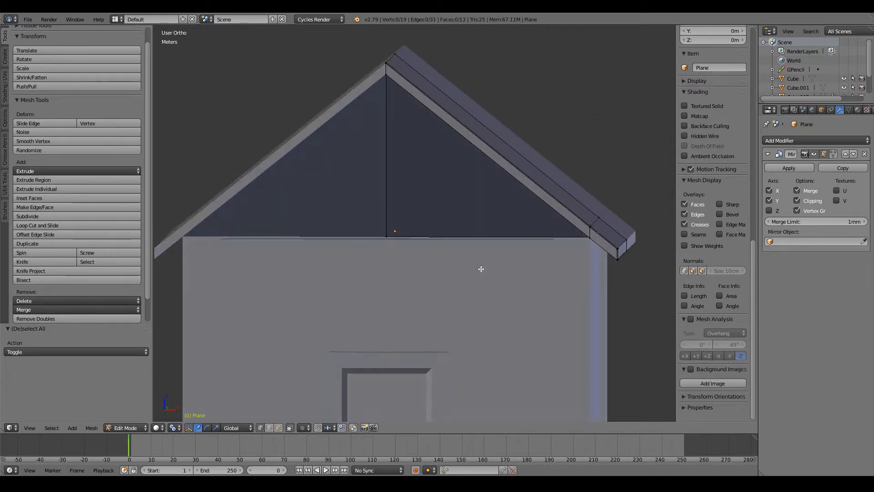
Flip the normals of the new front gable face and return to Object Mode.
{"action": "left_click", "coordinate": [279, 431]}
{"action": "scroll", "coordinate": [399, 268], "scroll_direction": "down", "scroll_amount": 4}
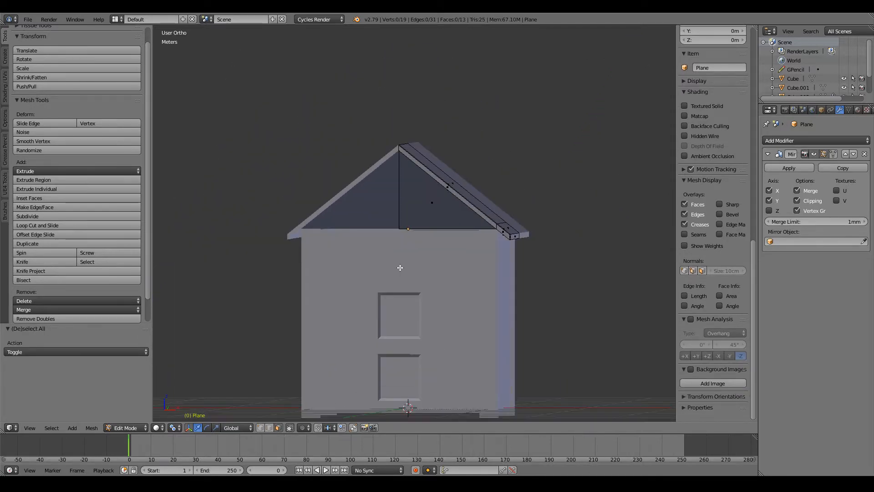
{"action": "middle_click_drag", "start_coordinate": [400, 267], "coordinate": [353, 291]}
{"action": "right_click", "coordinate": [388, 218]}
{"action": "key", "text": "w"}
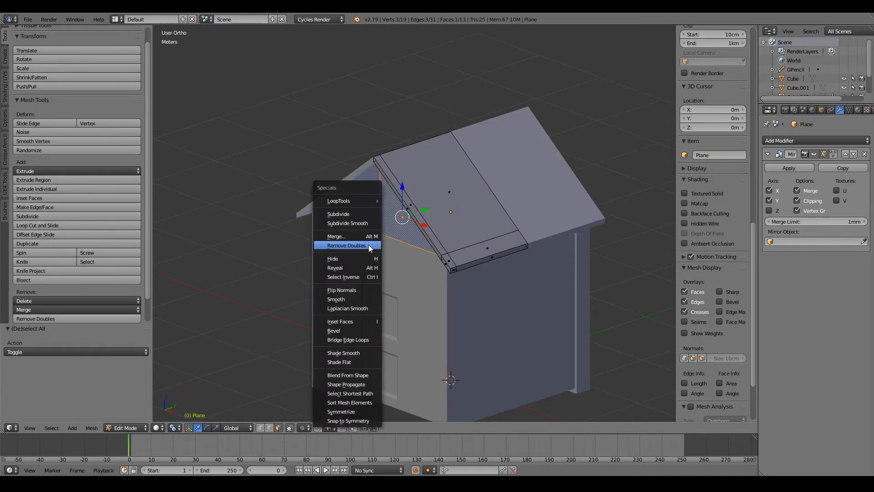
{"action": "key", "text": "w"}
{"action": "key", "text": "w"}
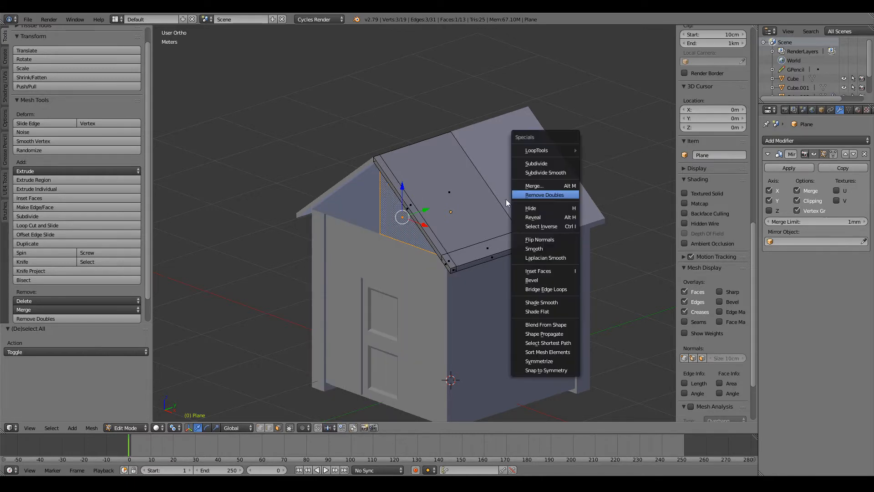
{"action": "key", "text": "w"}
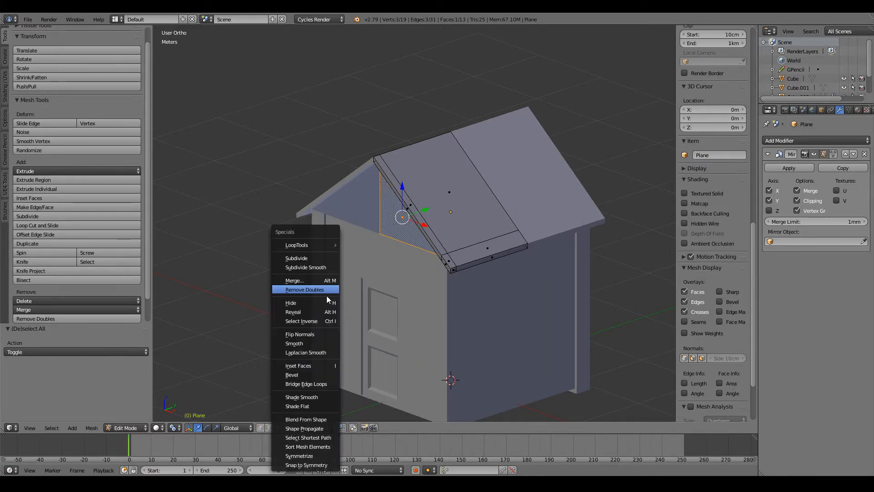
{"action": "left_click", "coordinate": [308, 334]}
{"action": "key", "text": "Tab"}
Edge-slide the roof's eave loop by a factor of -0.200 toward the eave in front view.
{"action": "middle_click_drag", "start_coordinate": [417, 306], "coordinate": [500, 253]}
{"action": "scroll", "coordinate": [501, 253], "scroll_direction": "up", "scroll_amount": 3}
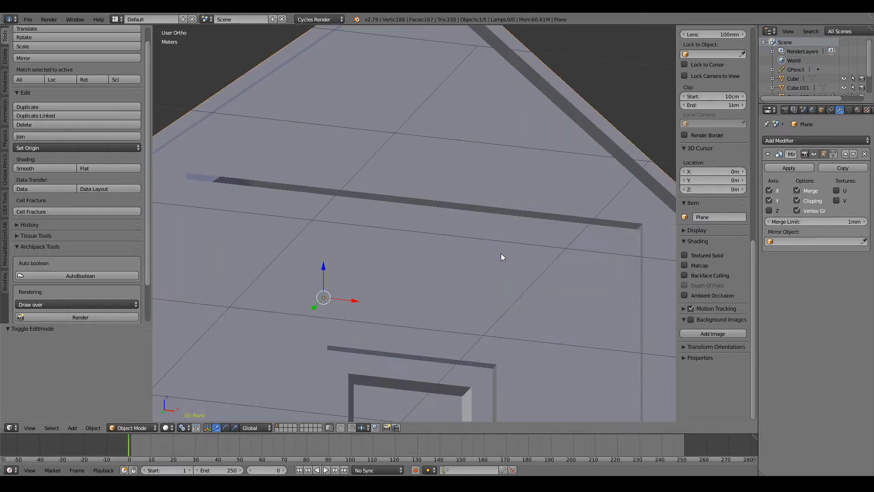
{"action": "key", "text": "Tab"}
{"action": "scroll", "coordinate": [471, 245], "scroll_direction": "up", "scroll_amount": 3}
{"action": "scroll", "coordinate": [502, 220], "scroll_direction": "up", "scroll_amount": 2}
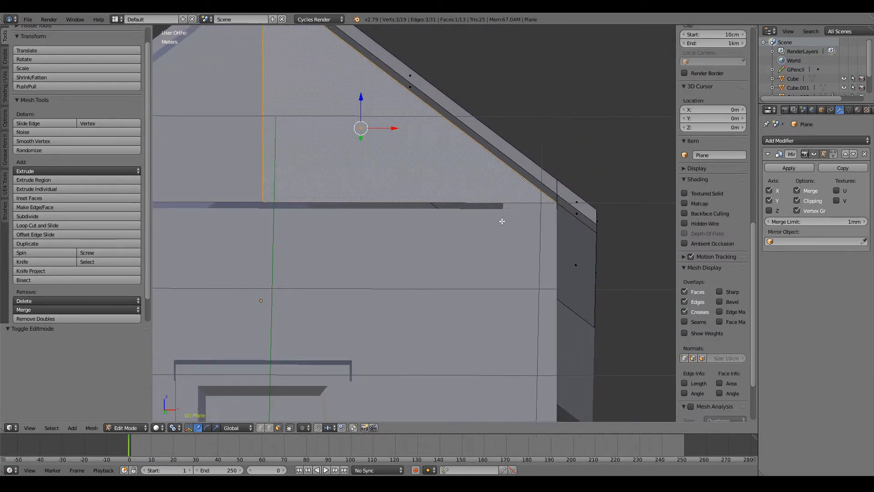
{"action": "left_click", "coordinate": [269, 428]}
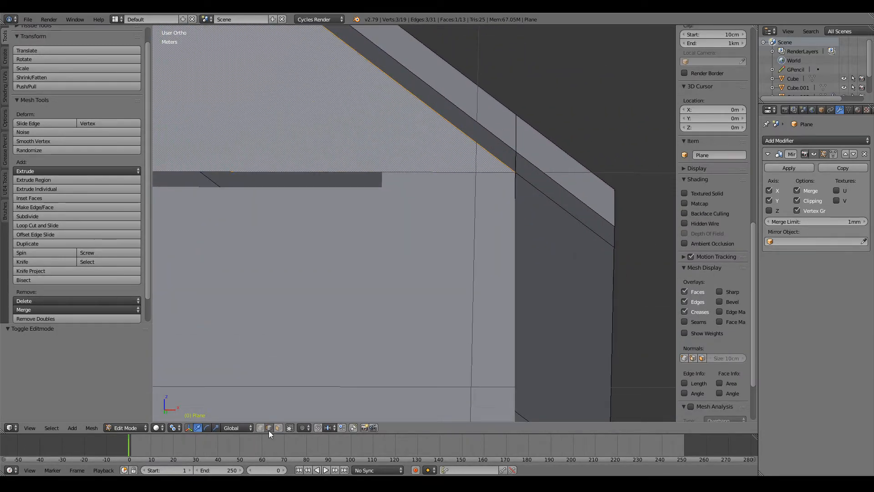
{"action": "right_click", "coordinate": [518, 137], "text": "alt"}
{"action": "scroll", "coordinate": [517, 137], "scroll_direction": "down", "scroll_amount": 2}
{"action": "key", "text": "KP_1"}
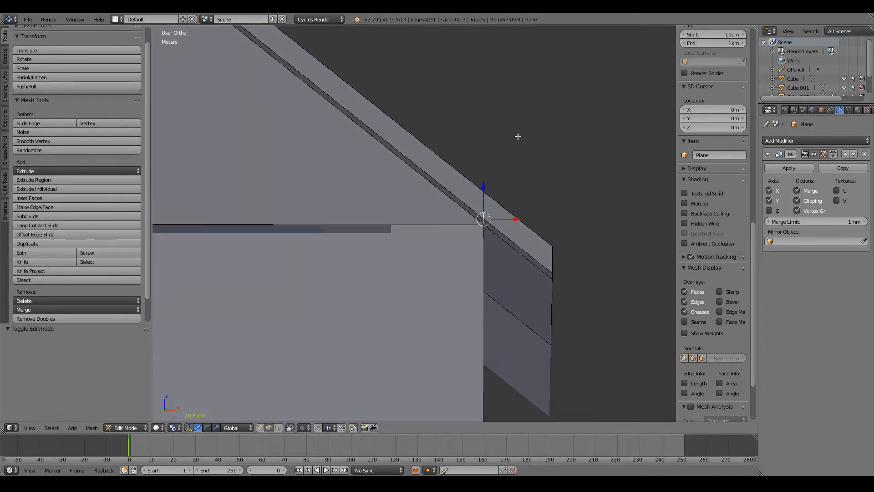
{"action": "key", "text": "g"}
{"action": "key", "text": "g"}
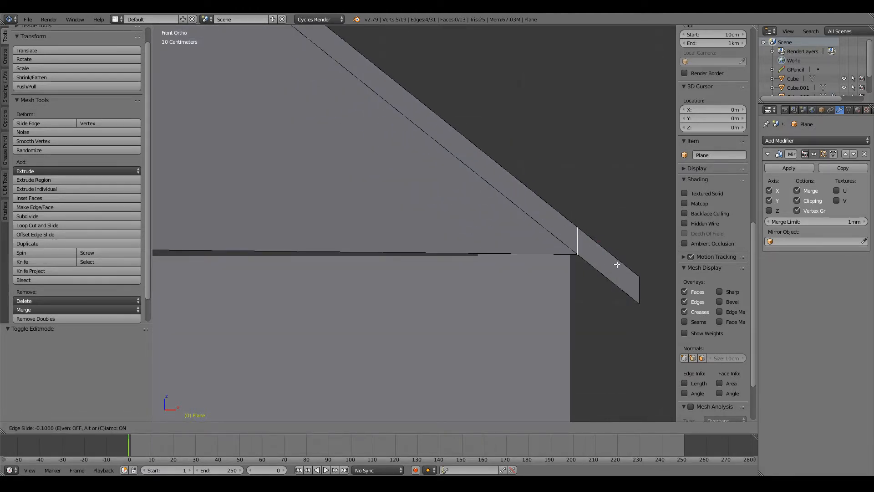
{"action": "left_click", "coordinate": [634, 283]}
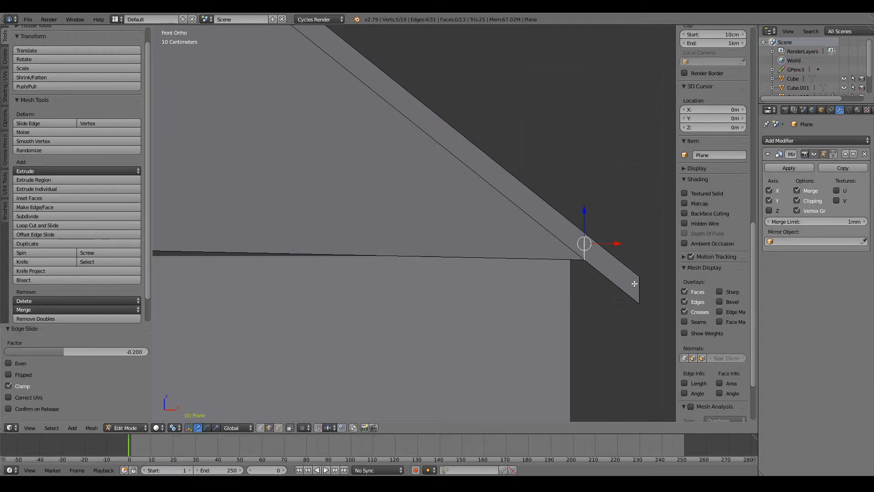
Lower the gable face's bottom centre vertex along Z to close the gap above the front wall, and leave Edit Mode.
{"action": "scroll", "coordinate": [519, 250], "scroll_direction": "down", "scroll_amount": 5}
{"action": "scroll", "coordinate": [455, 292], "scroll_direction": "down", "scroll_amount": 8, "text": "ctrl"}
{"action": "scroll", "coordinate": [363, 358], "scroll_direction": "up", "scroll_amount": 4}
{"action": "left_click", "coordinate": [260, 428]}
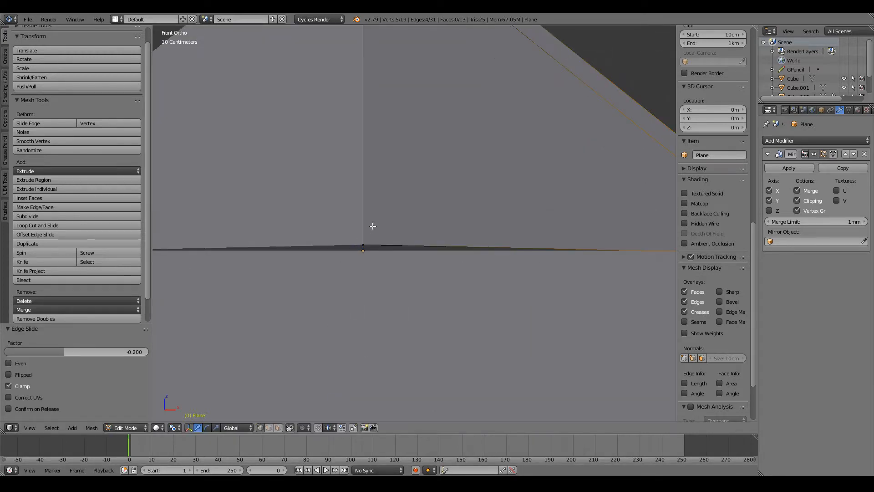
{"action": "right_click", "coordinate": [365, 241]}
{"action": "scroll", "coordinate": [366, 238], "scroll_direction": "up", "scroll_amount": 6}
{"action": "scroll", "coordinate": [366, 239], "scroll_direction": "down", "scroll_amount": 1, "text": "ctrl"}
{"action": "scroll", "coordinate": [367, 238], "scroll_direction": "down", "scroll_amount": 3}
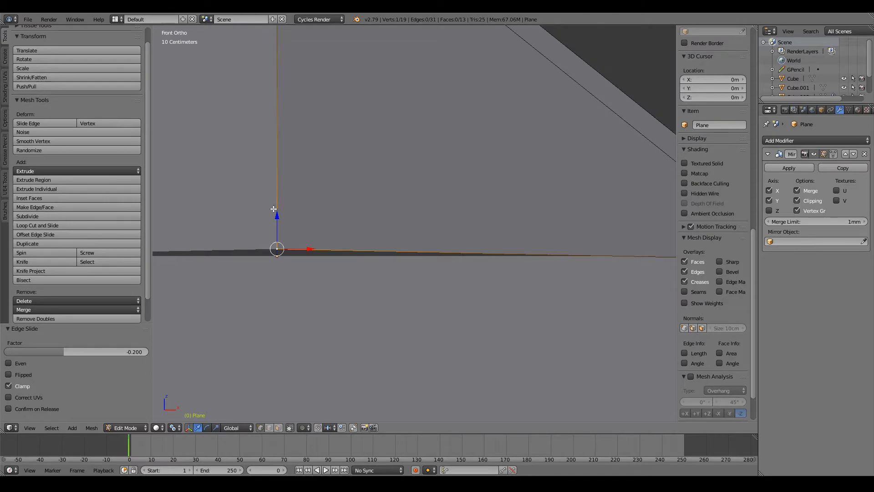
{"action": "mouse_move", "coordinate": [276, 217]}
{"action": "left_mouse_down"}
{"action": "mouse_move", "coordinate": [280, 246]}
{"action": "mouse_move", "coordinate": [285, 229]}
{"action": "left_mouse_up"}
{"action": "scroll", "coordinate": [396, 244], "scroll_direction": "down", "scroll_amount": 8}
{"action": "key", "text": "Tab"}
{"action": "key", "text": "a"}
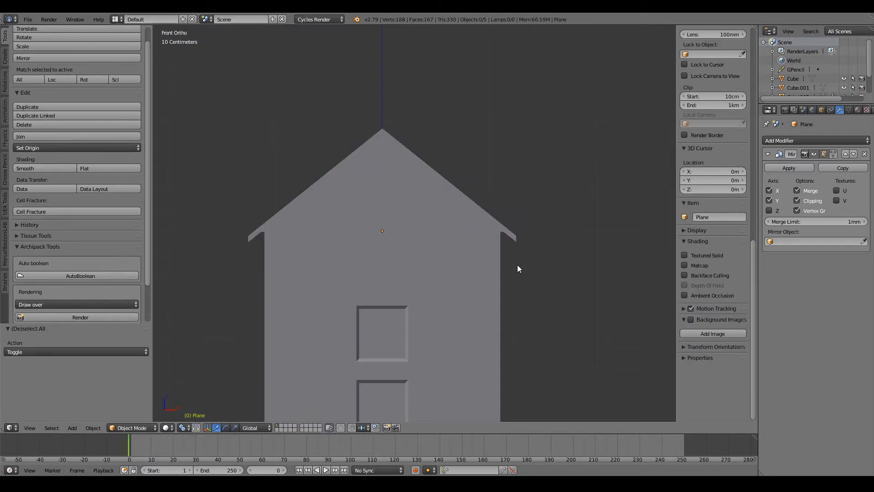
Examine the house and its door up close and from several angles.
{"action": "middle_click_drag", "start_coordinate": [517, 264], "coordinate": [456, 293]}
{"action": "scroll", "coordinate": [453, 301], "scroll_direction": "down", "scroll_amount": 4}
{"action": "scroll", "coordinate": [417, 219], "scroll_direction": "up", "scroll_amount": 8}
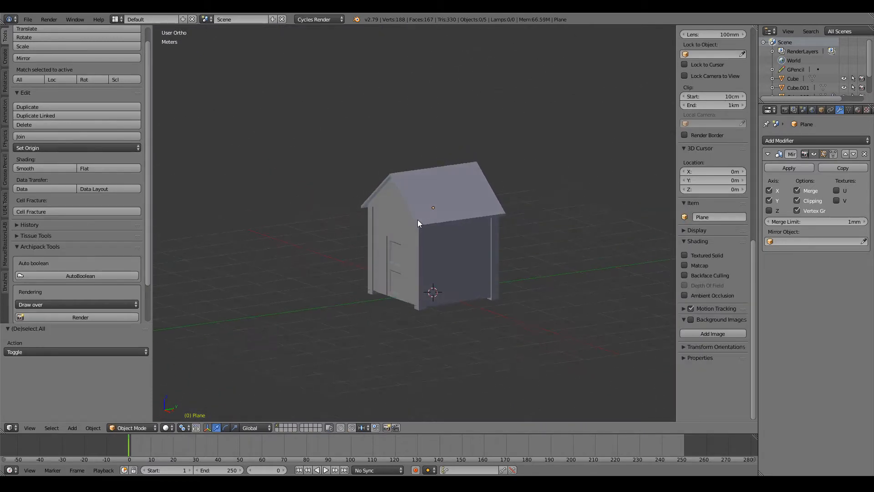
{"action": "middle_click_drag", "start_coordinate": [416, 219], "coordinate": [438, 249]}
{"action": "scroll", "coordinate": [560, 212], "scroll_direction": "down", "scroll_amount": 6}
{"action": "right_click", "coordinate": [379, 222]}
{"action": "scroll", "coordinate": [387, 223], "scroll_direction": "up", "scroll_amount": 6}
{"action": "middle_click_drag", "start_coordinate": [400, 224], "coordinate": [417, 230]}
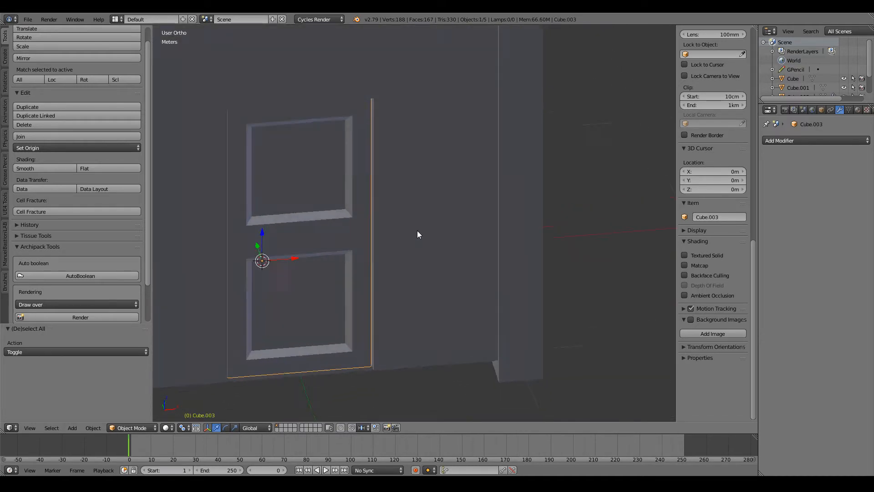
{"action": "scroll", "coordinate": [409, 228], "scroll_direction": "down", "scroll_amount": 5}
{"action": "key", "text": "Home"}
{"action": "scroll", "coordinate": [403, 225], "scroll_direction": "down", "scroll_amount": 9, "text": "shift"}
Select all house parts with the floor as the active object and parent them to it using Vertex (Triangle).
{"action": "key", "text": "a"}
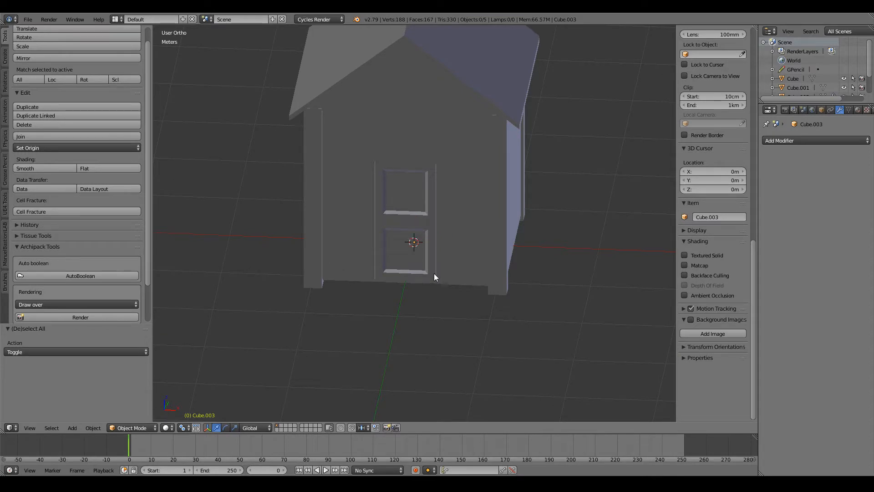
{"action": "middle_click_drag", "start_coordinate": [478, 218], "coordinate": [487, 213]}
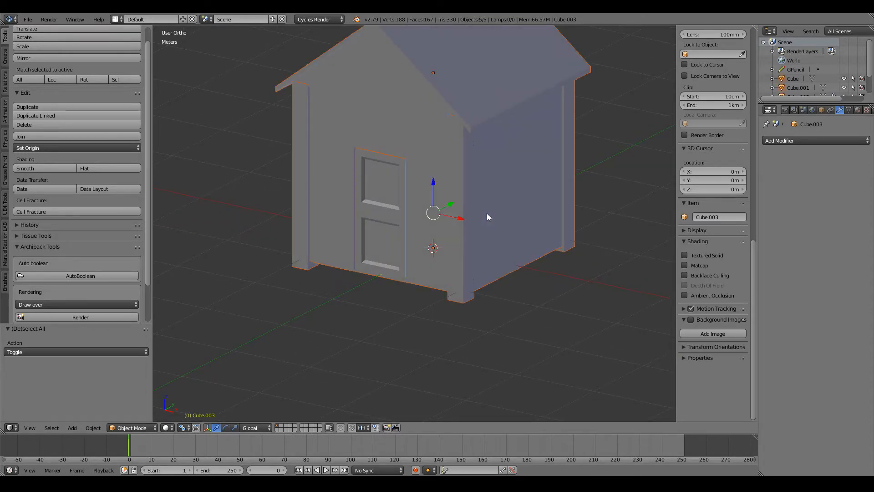
{"action": "key", "text": "a"}
{"action": "mouse_move", "coordinate": [520, 215]}
{"action": "middle_mouse_down"}
{"action": "mouse_move", "coordinate": [520, 241]}
{"action": "mouse_move", "coordinate": [472, 226]}
{"action": "mouse_move", "coordinate": [506, 223]}
{"action": "middle_mouse_up"}
{"action": "scroll", "coordinate": [507, 223], "scroll_direction": "down", "scroll_amount": 4}
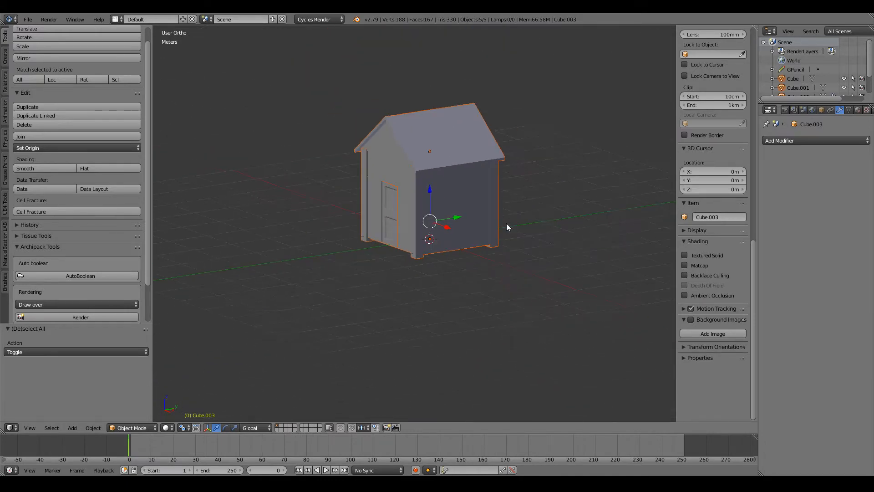
{"action": "scroll", "coordinate": [506, 223], "scroll_direction": "up", "scroll_amount": 2, "text": "shift"}
{"action": "key", "text": "a"}
{"action": "key", "text": "a"}
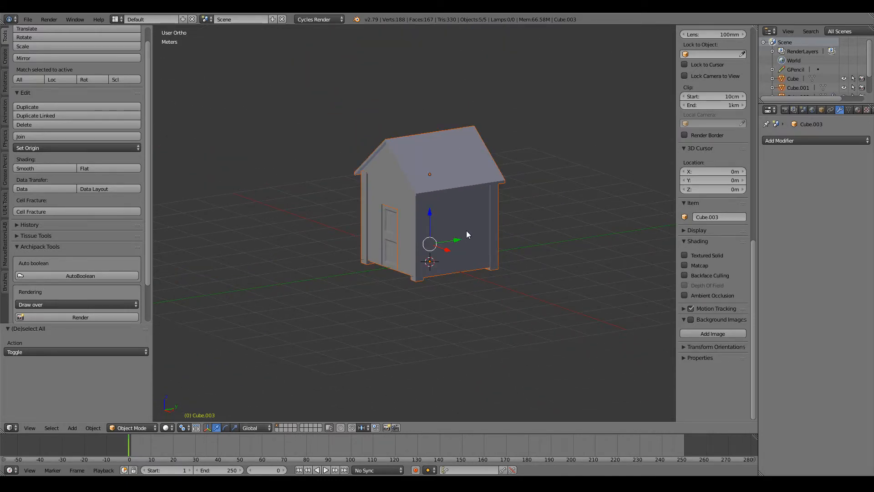
{"action": "right_click", "coordinate": [467, 222], "text": "shift"}
{"action": "key", "text": "ctrl+p"}
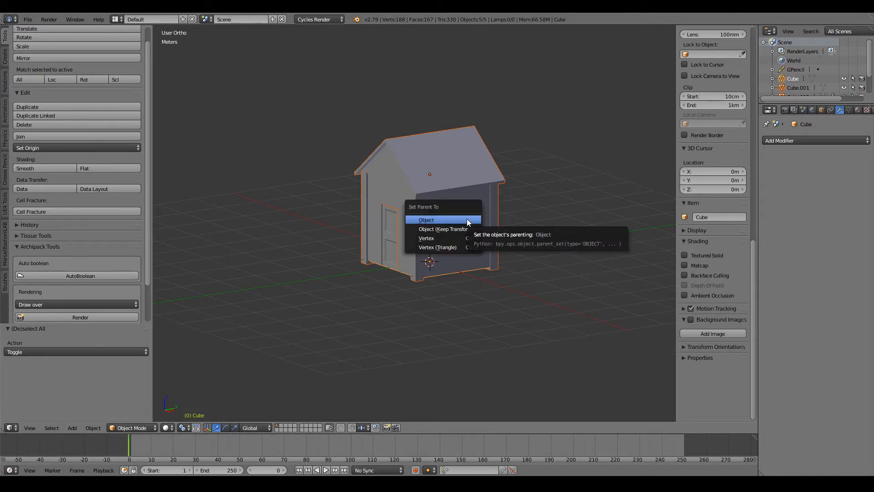
{"action": "key", "text": "Up"}
{"action": "key", "text": "Return"}
Test the parenting with trial moves of the roof alone and of the floor object, including along X.
{"action": "right_click", "coordinate": [438, 164]}
{"action": "middle_click_drag", "start_coordinate": [471, 242], "coordinate": [518, 234]}
{"action": "key", "text": "g"}
{"action": "right_click", "coordinate": [424, 152]}
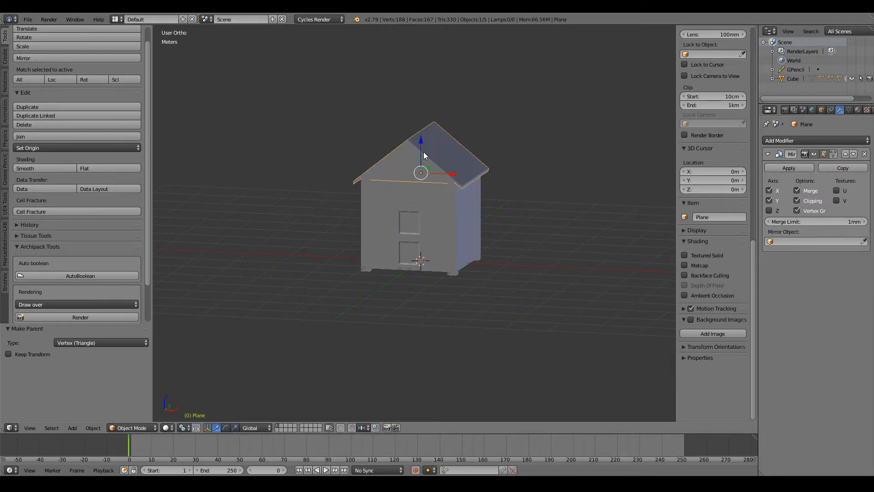
{"action": "right_click", "coordinate": [408, 242]}
{"action": "key", "text": "g"}
{"action": "right_click", "coordinate": [217, 178]}
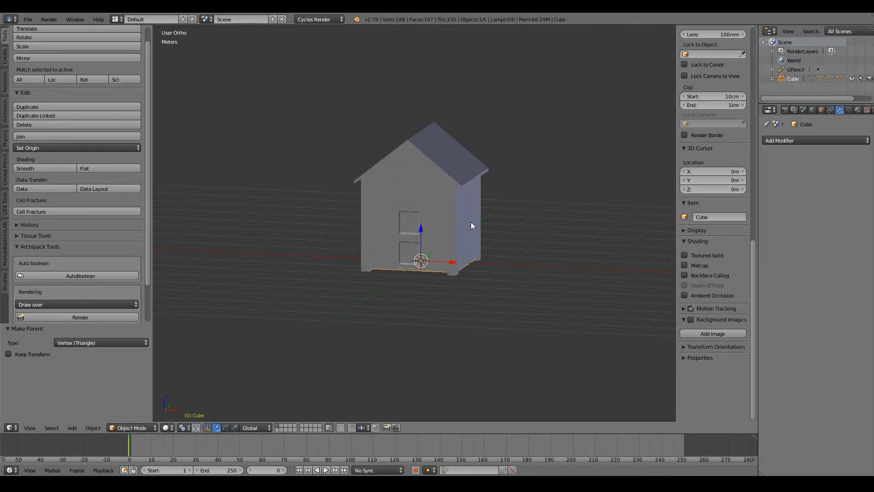
{"action": "middle_click_drag", "start_coordinate": [467, 238], "coordinate": [452, 265]}
{"action": "key", "text": "g"}
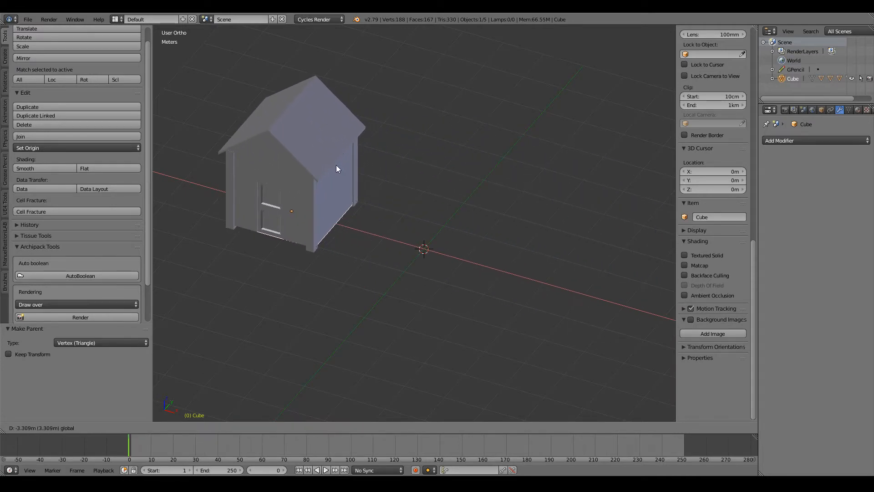
{"action": "right_click", "coordinate": [336, 168]}
Try a linked duplicate of only the floor object in top view, offset 3.32 m in X and -2.4 m in Y.
{"action": "scroll", "coordinate": [474, 223], "scroll_direction": "down", "scroll_amount": 5}
{"action": "key", "text": "KP_7"}
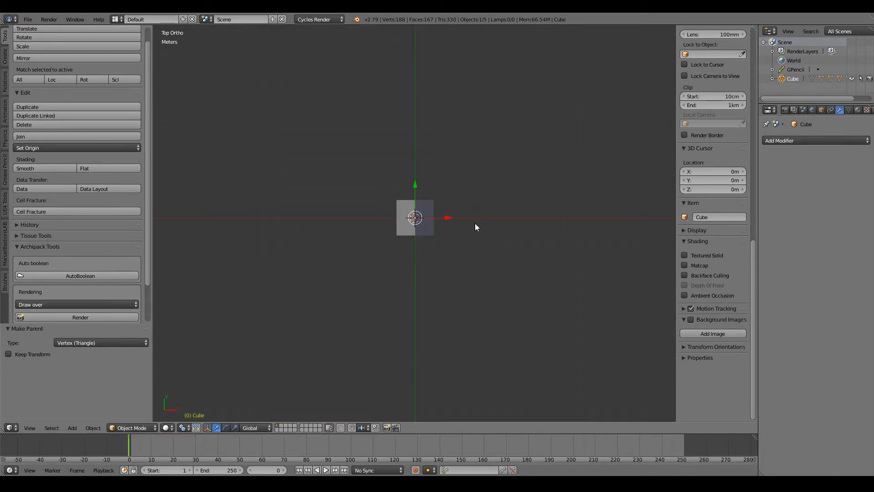
{"action": "key", "text": "alt+d"}
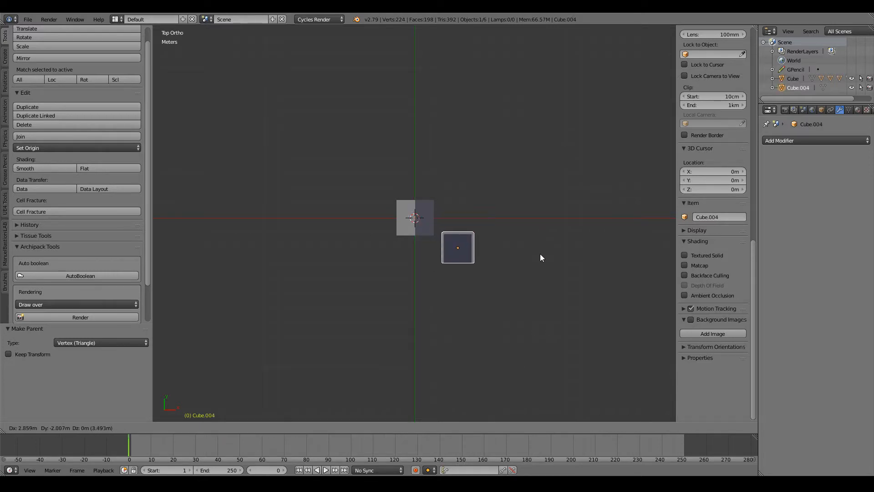
{"action": "left_click", "coordinate": [560, 258]}
{"action": "key", "text": "r"}
{"action": "right_click", "coordinate": [478, 343]}
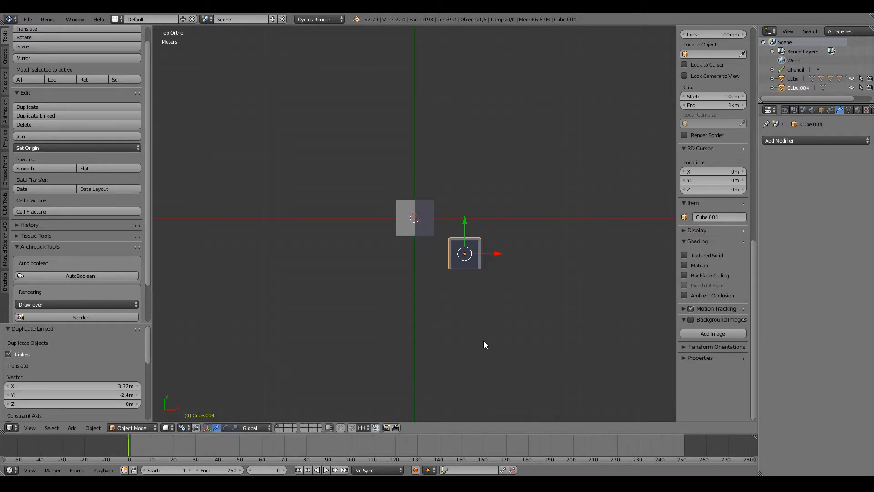
{"action": "key", "text": "ctrl+z"}
Select all parts of the house and place a linked duplicate in top view, offset 3.98 m in X and -2.52 m in Y.
{"action": "middle_click_drag", "start_coordinate": [484, 340], "coordinate": [451, 156]}
{"action": "key", "text": "a"}
{"action": "key", "text": "a"}
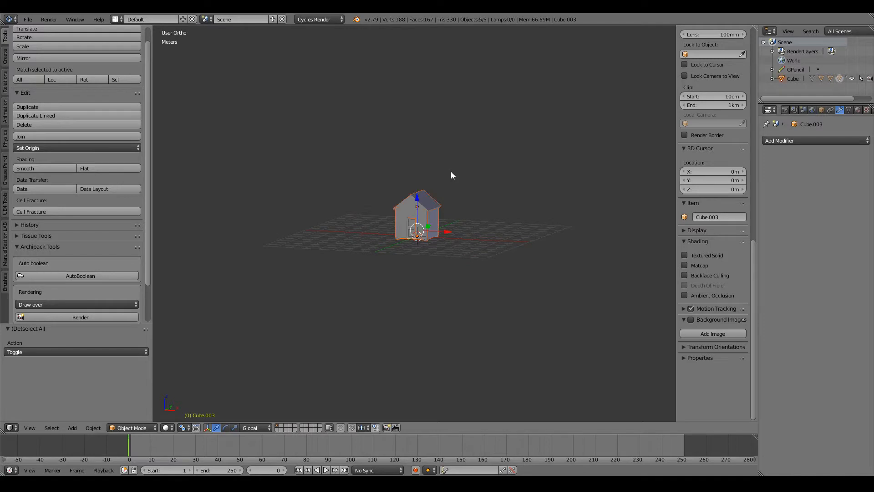
{"action": "key", "text": "KP_7"}
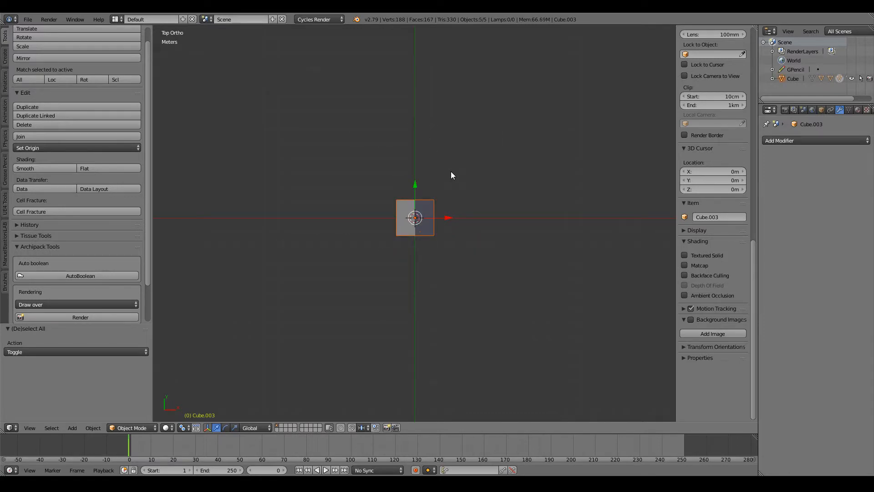
{"action": "key", "text": "alt+d"}
{"action": "left_click", "coordinate": [513, 213]}
Change the pivot point so the duplicated house turns as one unit, and rotate it 62°.
{"action": "key", "text": "r"}
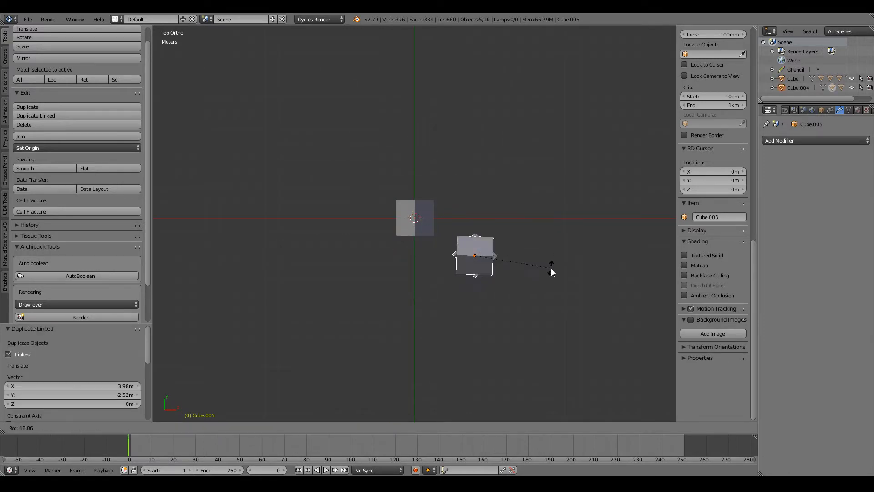
{"action": "right_click", "coordinate": [570, 245]}
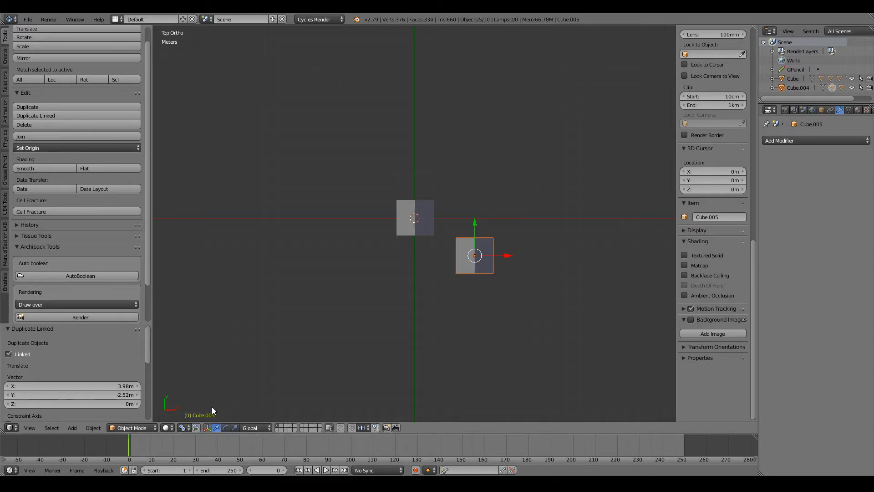
{"action": "left_click", "coordinate": [180, 430]}
{"action": "left_click", "coordinate": [187, 418]}
{"action": "key", "text": "r"}
{"action": "left_click", "coordinate": [583, 300]}
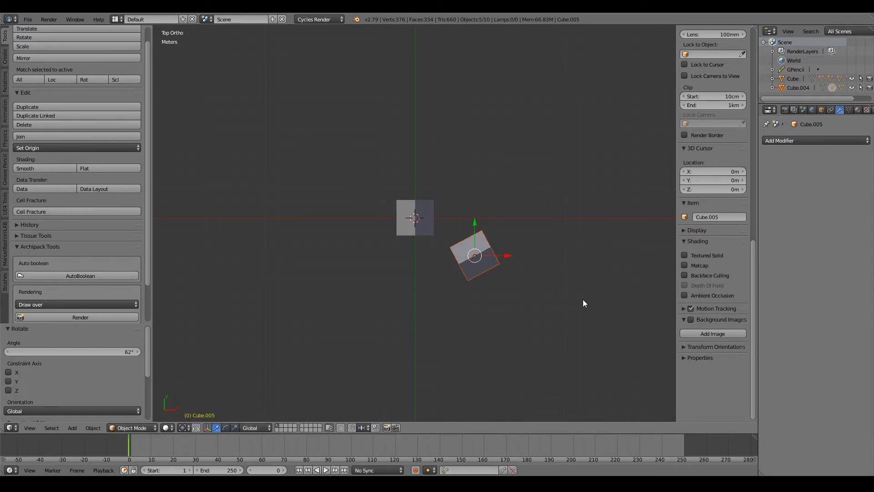
Place another linked duplicate of the house on the opposite side of the original, rotate it -113° and shift it 51.7 cm in X and 1 m in Y.
{"action": "key", "text": "alt+f"}
{"action": "scroll", "coordinate": [482, 253], "scroll_direction": "down", "scroll_amount": 9, "text": "ctrl"}
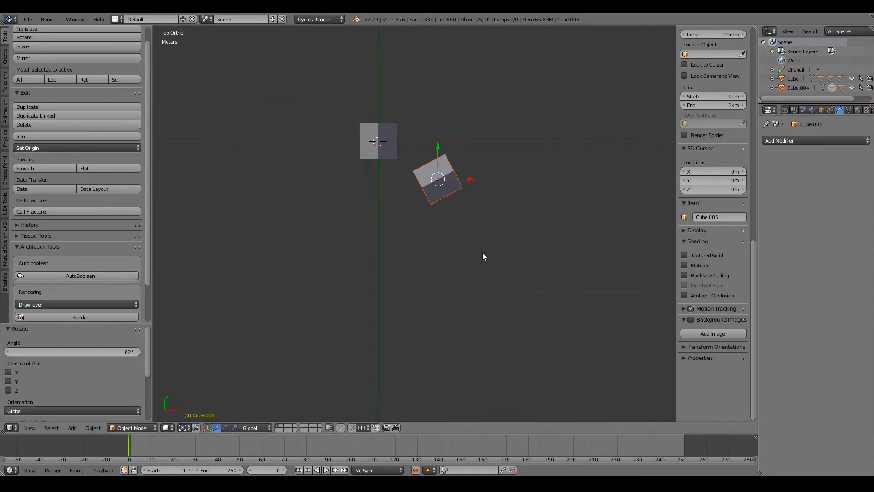
{"action": "scroll", "coordinate": [482, 253], "scroll_direction": "down", "scroll_amount": 5, "text": "ctrl"}
{"action": "scroll", "coordinate": [578, 245], "scroll_direction": "down", "scroll_amount": 1, "text": "ctrl"}
{"action": "key", "text": "alt+d"}
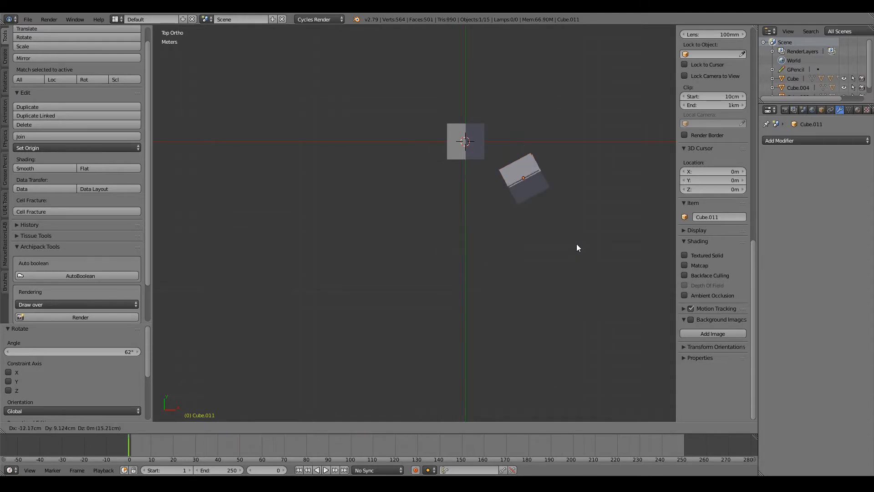
{"action": "left_click", "coordinate": [454, 253]}
{"action": "key", "text": "r"}
{"action": "left_click", "coordinate": [471, 115]}
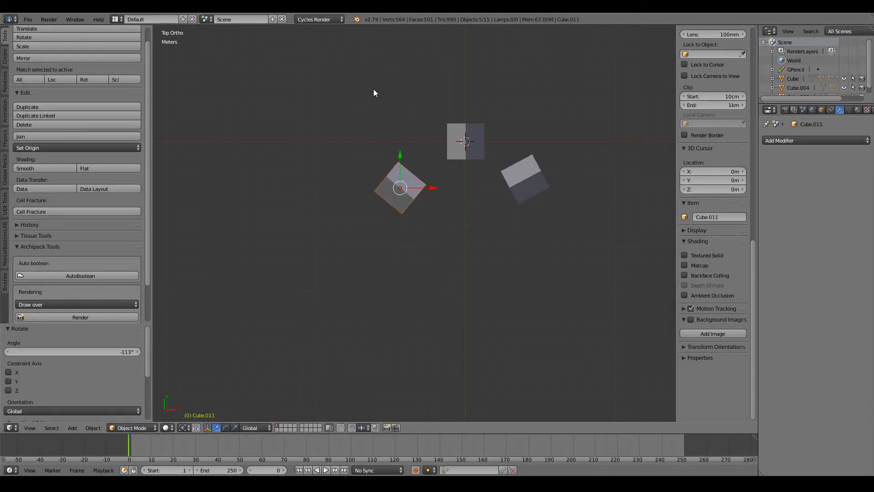
{"action": "key", "text": "g"}
{"action": "left_click", "coordinate": [409, 137]}
Place a linked duplicate below the last copy, rotate it to a new angle and shift it 66.9 cm in X and -27.4 cm in Y.
{"action": "key", "text": "alt+d"}
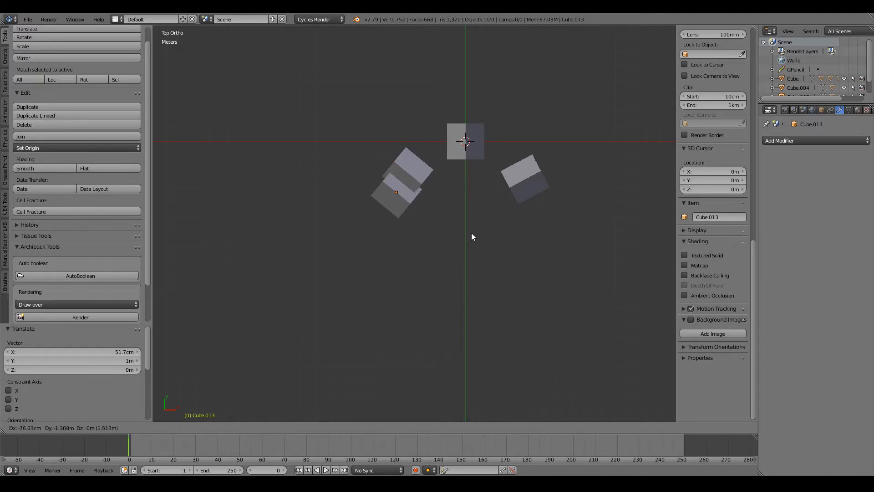
{"action": "left_click", "coordinate": [476, 280]}
{"action": "key", "text": "r"}
{"action": "left_click", "coordinate": [481, 126]}
{"action": "key", "text": "g"}
{"action": "left_click", "coordinate": [491, 128]}
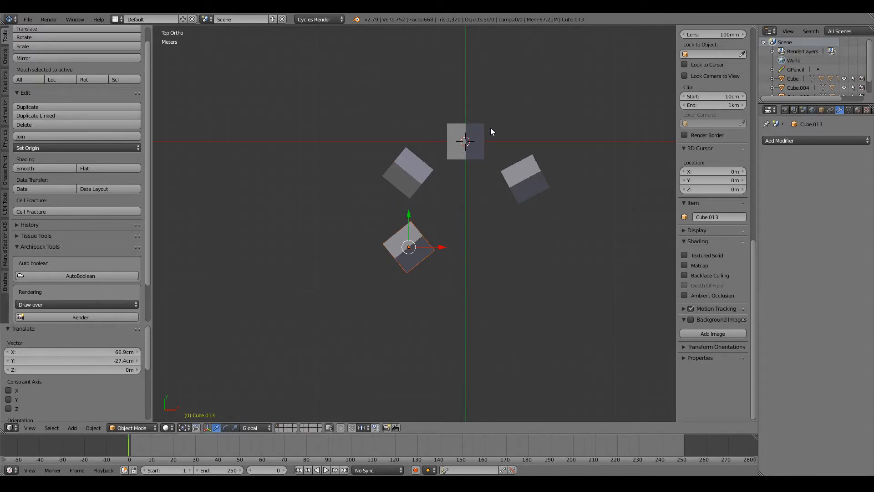
Place one more linked duplicate, offset 3.83 m in X and -2.16 m in Y, and rotate it -47.9°.
{"action": "key", "text": "alt+d"}
{"action": "left_click", "coordinate": [632, 242]}
{"action": "key", "text": "r"}
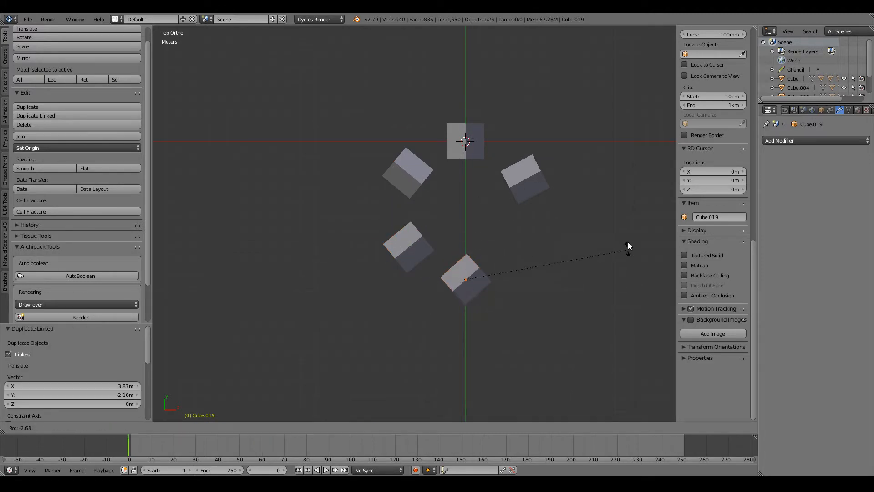
{"action": "left_click", "coordinate": [549, 159]}
{"action": "scroll", "coordinate": [460, 296], "scroll_direction": "up", "scroll_amount": 4, "text": "ctrl"}
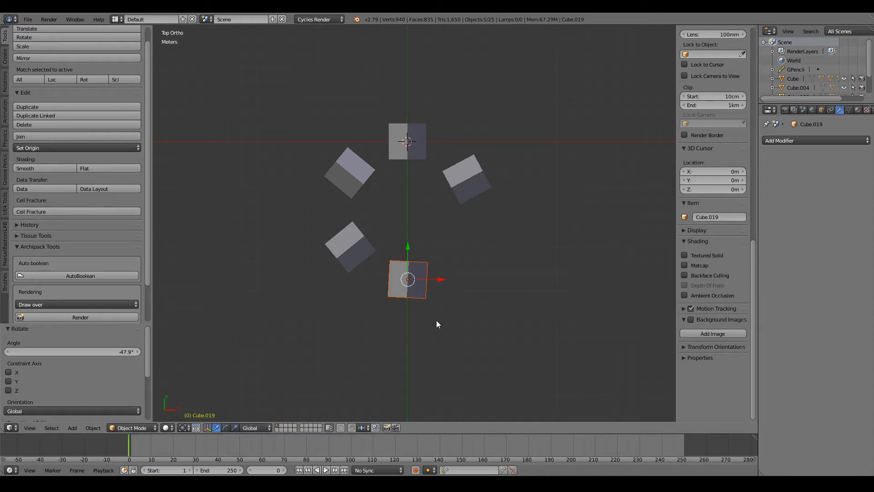
Add a mesh plane as the ground, scale it by 9.802 and move it about -5.05 m in Y under the ring of houses.
{"action": "key", "text": "a"}
{"action": "left_click", "coordinate": [72, 427]}
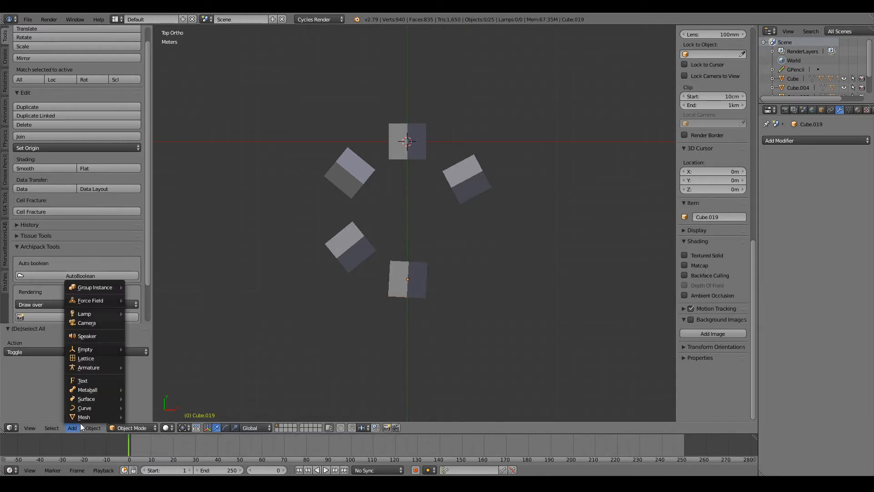
{"action": "mouse_move", "coordinate": [88, 419]}
{"action": "left_click", "coordinate": [170, 184]}
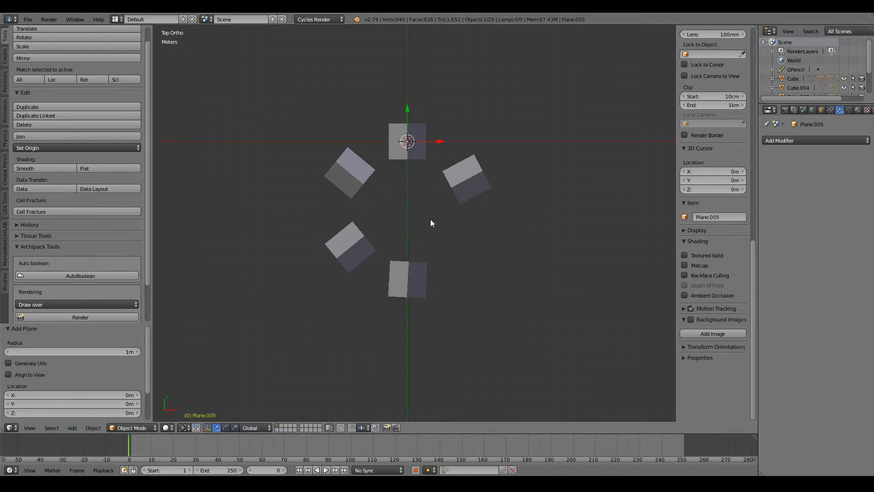
{"action": "key", "text": "s"}
{"action": "left_click", "coordinate": [553, 187]}
{"action": "key", "text": "g"}
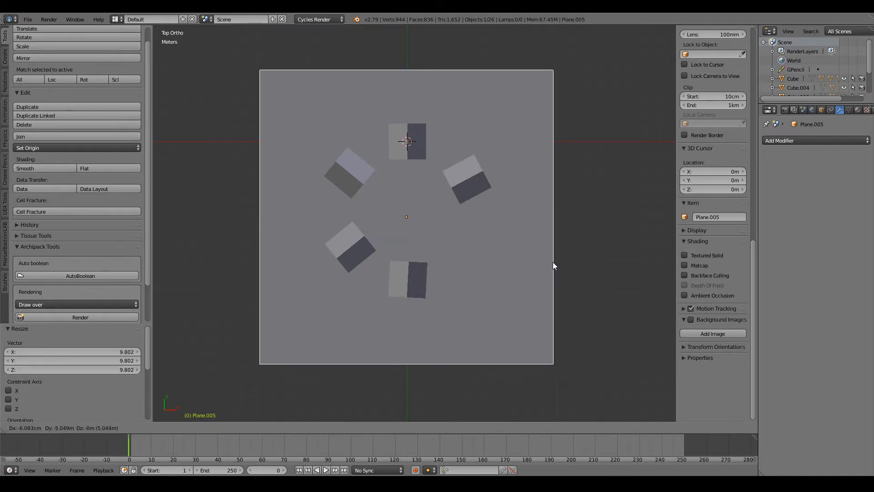
{"action": "left_click", "coordinate": [554, 267]}
{"action": "scroll", "coordinate": [564, 266], "scroll_direction": "down", "scroll_amount": 2}
{"action": "key", "text": "a"}
Preview the houses on the ground plane with Rendered viewport shading and return to Solid shading.
{"action": "middle_click_drag", "start_coordinate": [568, 267], "coordinate": [484, 210]}
{"action": "scroll", "coordinate": [523, 199], "scroll_direction": "up", "scroll_amount": 8}
{"action": "left_click", "coordinate": [167, 428]}
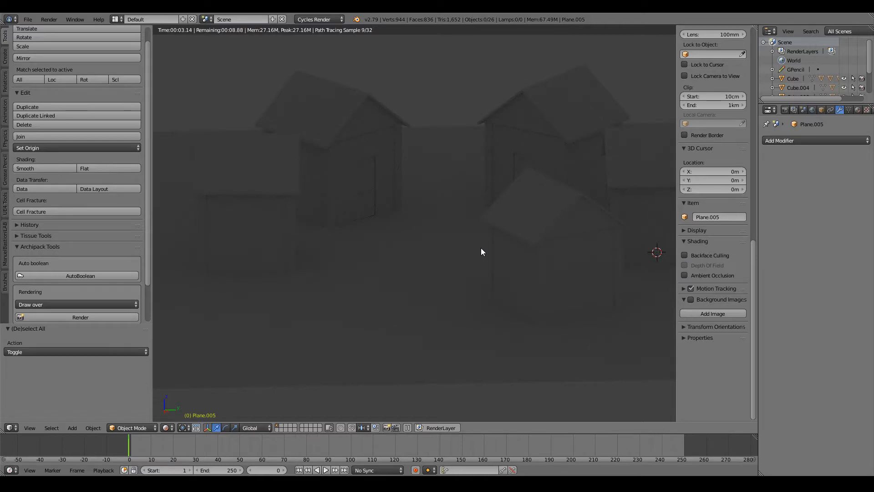
{"action": "middle_click_drag", "start_coordinate": [393, 213], "coordinate": [439, 244]}
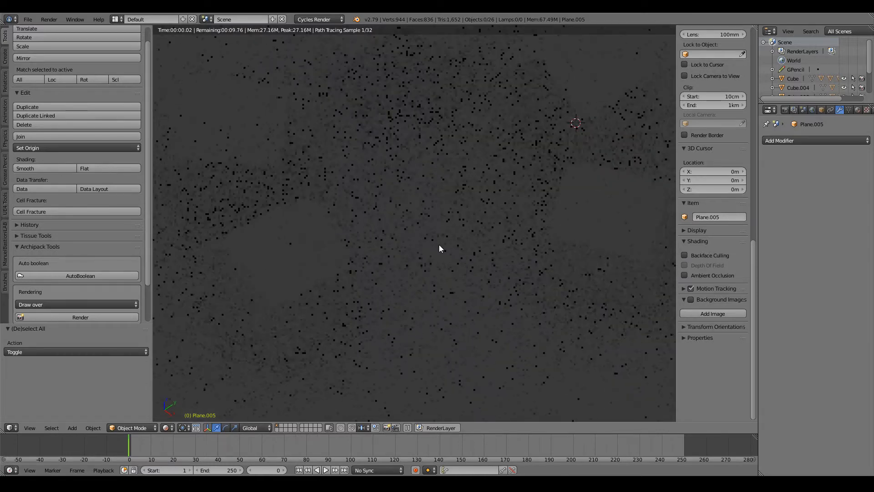
{"action": "scroll", "coordinate": [437, 237], "scroll_direction": "down", "scroll_amount": 4}
{"action": "left_click", "coordinate": [167, 427]}
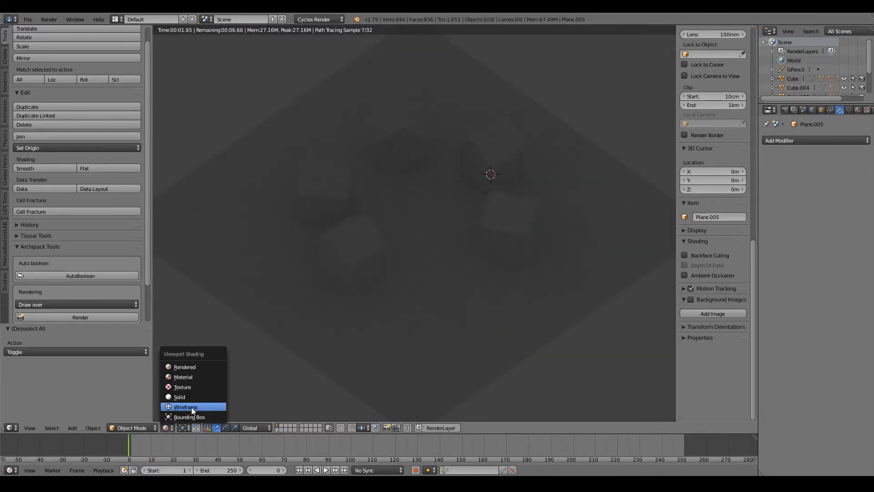
{"action": "left_click", "coordinate": [191, 395]}
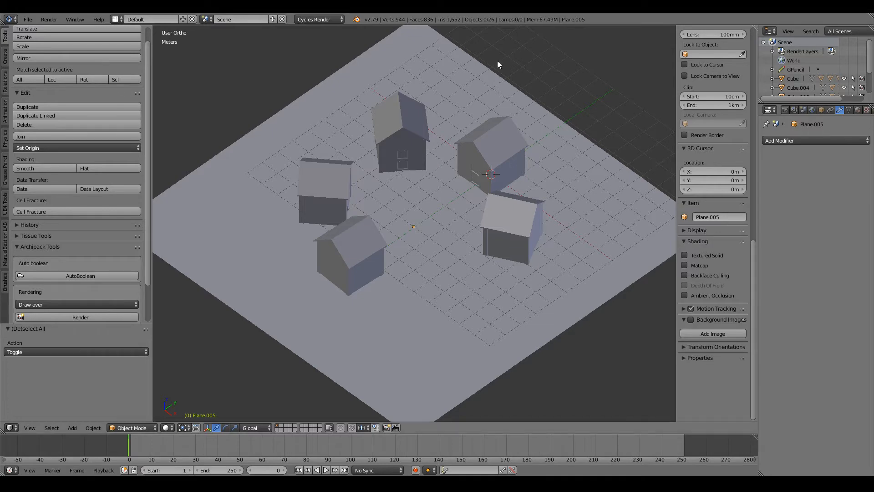
Examine the house copies up close, selecting single parts such as a roof.
{"action": "scroll", "coordinate": [228, 313], "scroll_direction": "up", "scroll_amount": 5}
{"action": "right_click", "coordinate": [284, 299]}
{"action": "middle_click_drag", "start_coordinate": [286, 308], "coordinate": [315, 294]}
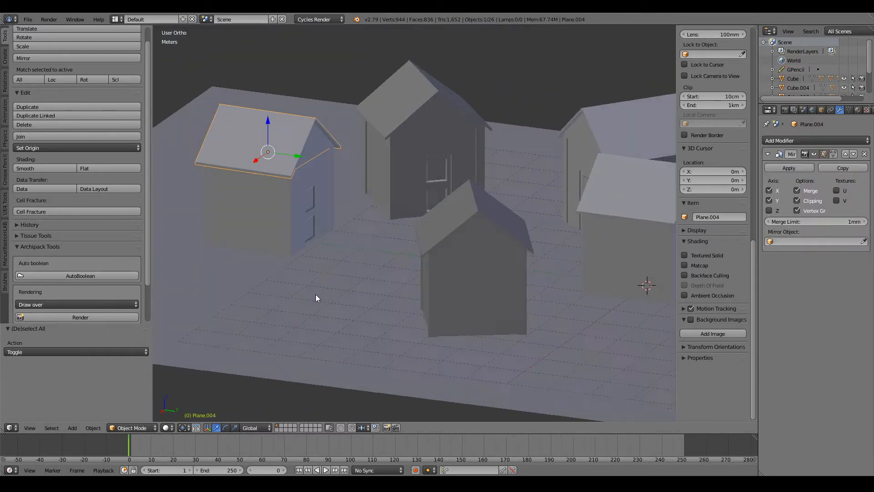
{"action": "right_click", "coordinate": [388, 144]}
{"action": "middle_click_drag", "start_coordinate": [388, 144], "coordinate": [446, 232]}
{"action": "scroll", "coordinate": [453, 193], "scroll_direction": "down", "scroll_amount": 2}
{"action": "right_click", "coordinate": [476, 346]}
{"action": "scroll", "coordinate": [476, 346], "scroll_direction": "down", "scroll_amount": 3}
{"action": "scroll", "coordinate": [458, 294], "scroll_direction": "up", "scroll_amount": 7}
{"action": "scroll", "coordinate": [411, 211], "scroll_direction": "down", "scroll_amount": 5}
{"action": "scroll", "coordinate": [445, 235], "scroll_direction": "up", "scroll_amount": 4}
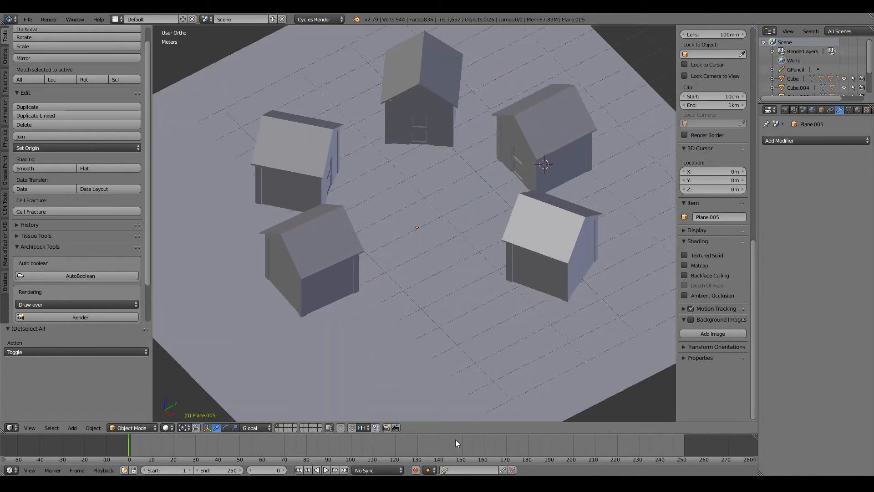
Examine the whole ring of houses on the ground plane from several angles and distances.
{"action": "middle_click_drag", "start_coordinate": [457, 304], "coordinate": [470, 279]}
{"action": "scroll", "coordinate": [371, 278], "scroll_direction": "down", "scroll_amount": 2}
{"action": "scroll", "coordinate": [470, 280], "scroll_direction": "up", "scroll_amount": 3}
{"action": "scroll", "coordinate": [470, 279], "scroll_direction": "down", "scroll_amount": 1}
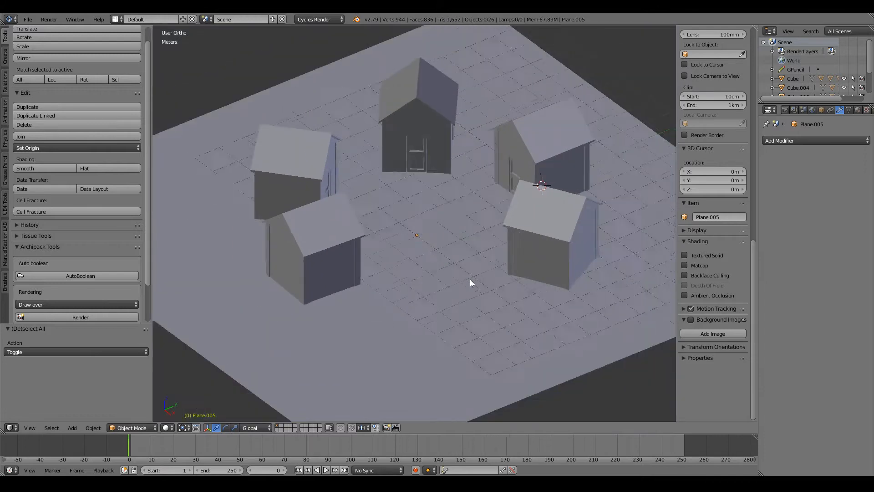
{"action": "scroll", "coordinate": [470, 279], "scroll_direction": "down", "scroll_amount": 3}
{"action": "middle_click_drag", "start_coordinate": [493, 249], "coordinate": [505, 241]}
{"action": "scroll", "coordinate": [508, 242], "scroll_direction": "up", "scroll_amount": 3}
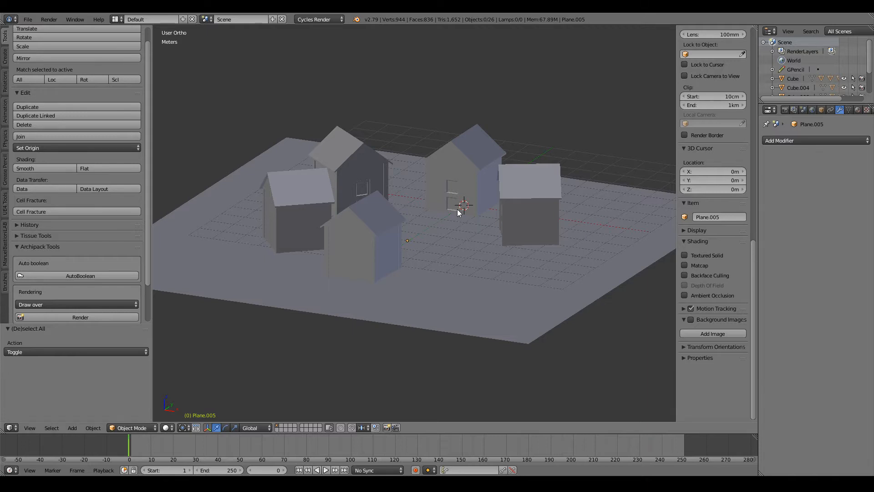
{"action": "middle_click_drag", "start_coordinate": [457, 209], "coordinate": [430, 233]}
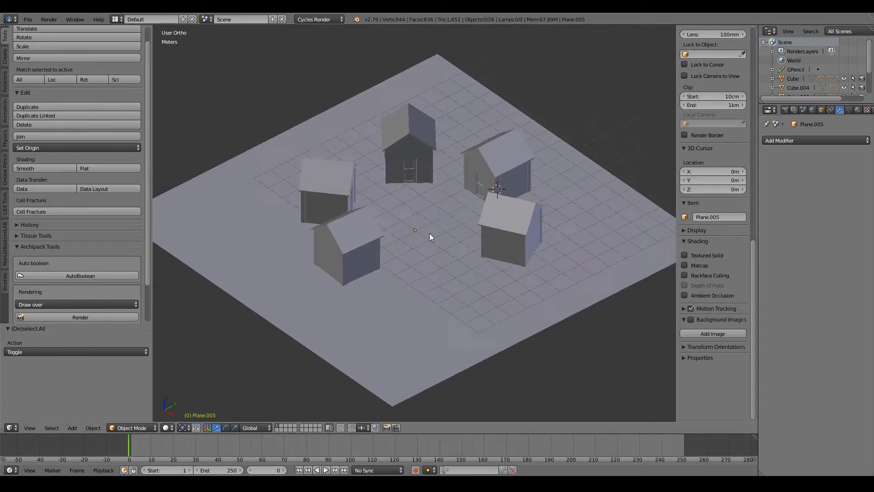
{"action": "scroll", "coordinate": [429, 233], "scroll_direction": "down", "scroll_amount": 10}
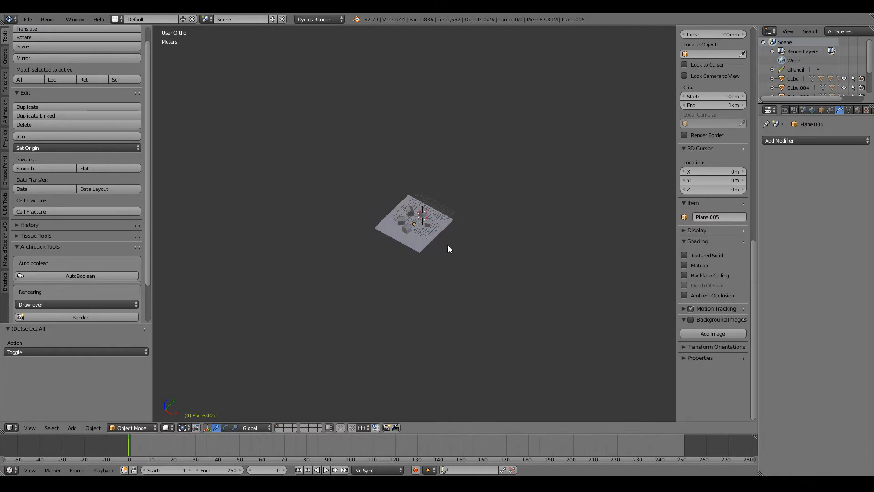
{"action": "scroll", "coordinate": [447, 245], "scroll_direction": "up", "scroll_amount": 5}
{"action": "scroll", "coordinate": [447, 245], "scroll_direction": "down", "scroll_amount": 6}
{"action": "mouse_move", "coordinate": [447, 245]}
{"action": "middle_mouse_down"}
{"action": "mouse_move", "coordinate": [477, 244]}
{"action": "mouse_move", "coordinate": [436, 239]}
{"action": "middle_mouse_up"}
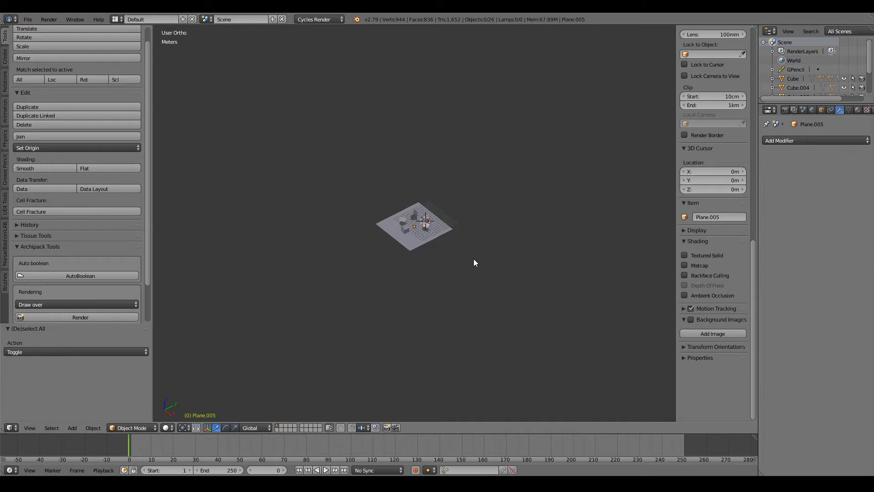
{"action": "middle_click_drag", "start_coordinate": [402, 275], "coordinate": [364, 251]}
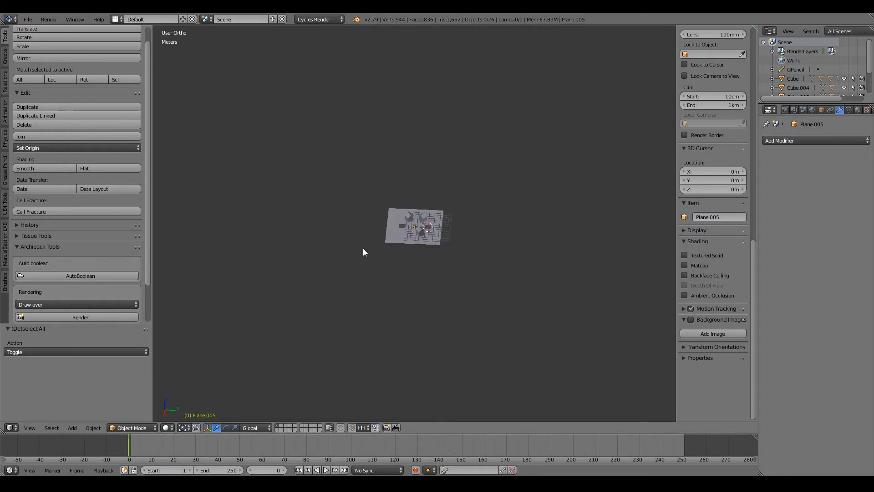
{"action": "scroll", "coordinate": [373, 243], "scroll_direction": "up", "scroll_amount": 12}
{"action": "middle_click_drag", "start_coordinate": [407, 233], "coordinate": [460, 241]}
{"action": "scroll", "coordinate": [503, 254], "scroll_direction": "down", "scroll_amount": 4}
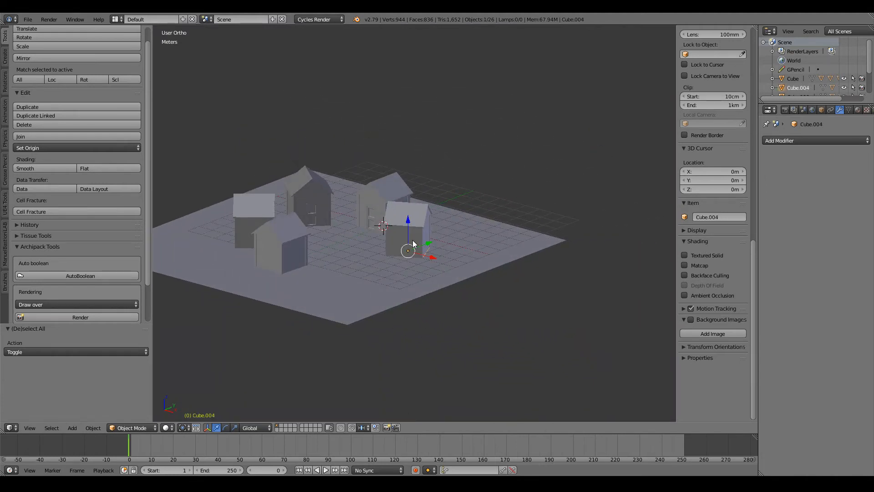
In face mode, inset the wall face below the eaves of the first duplicated house by 57.2 cm as a window.
{"action": "right_click", "coordinate": [395, 250]}
{"action": "key", "text": "KP_Decimal"}
{"action": "key", "text": "Tab"}
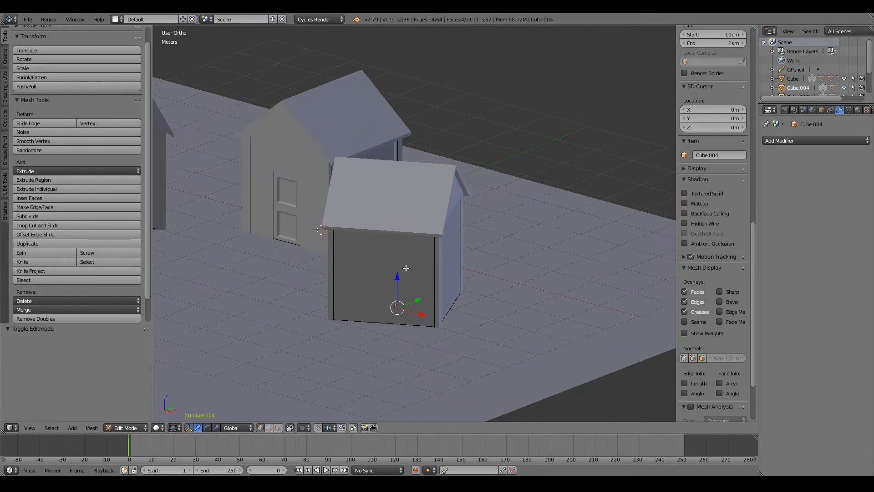
{"action": "left_click", "coordinate": [278, 427]}
{"action": "right_click", "coordinate": [376, 268]}
{"action": "middle_click_drag", "start_coordinate": [557, 372], "coordinate": [600, 377]}
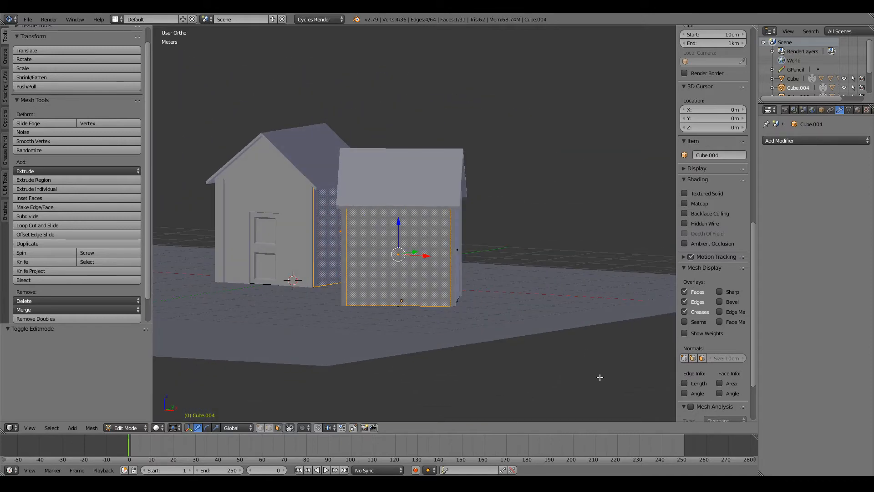
{"action": "key", "text": "i"}
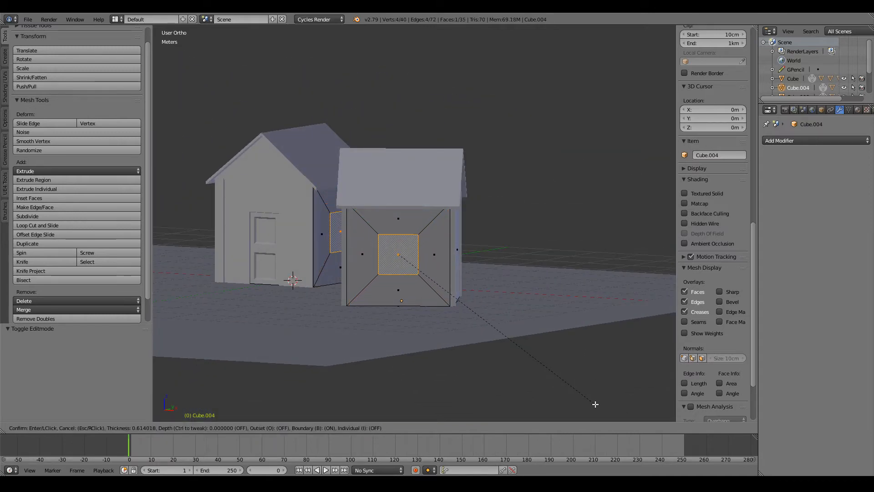
{"action": "left_click", "coordinate": [598, 403]}
{"action": "middle_click_drag", "start_coordinate": [541, 244], "coordinate": [455, 257]}
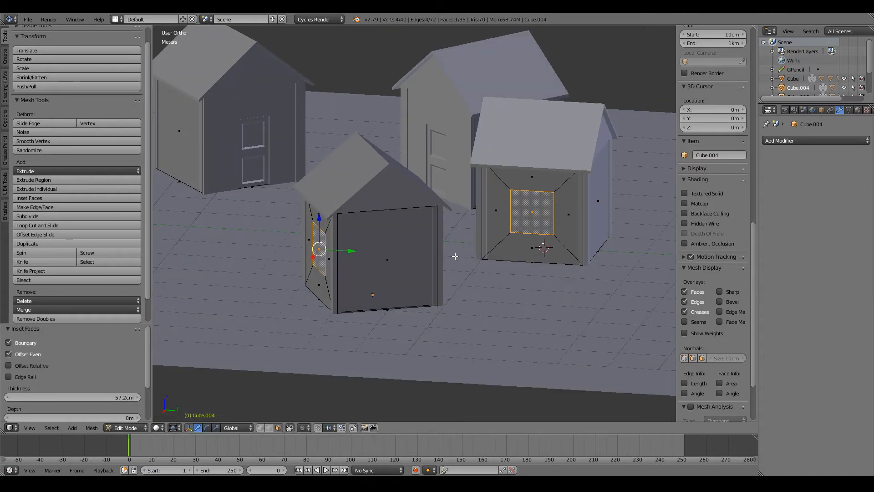
Extrude the inset window face 13.5 cm into the wall and delete that face.
{"action": "key", "text": "e"}
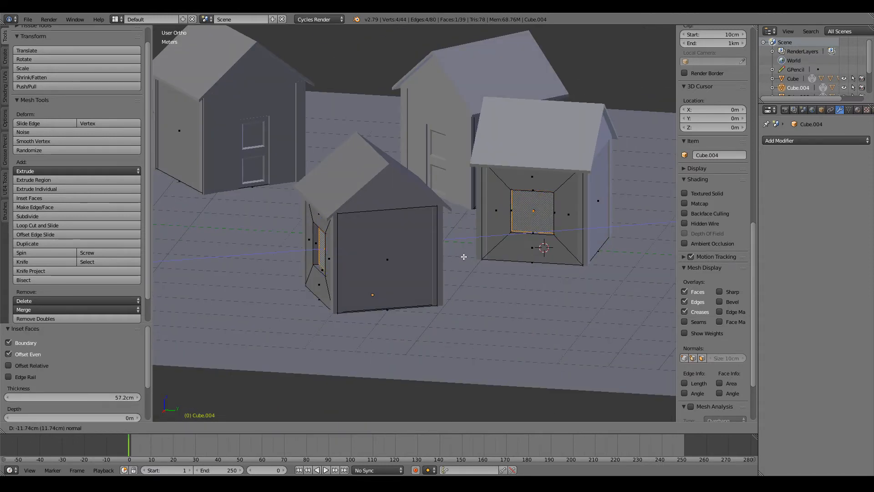
{"action": "left_click", "coordinate": [464, 256]}
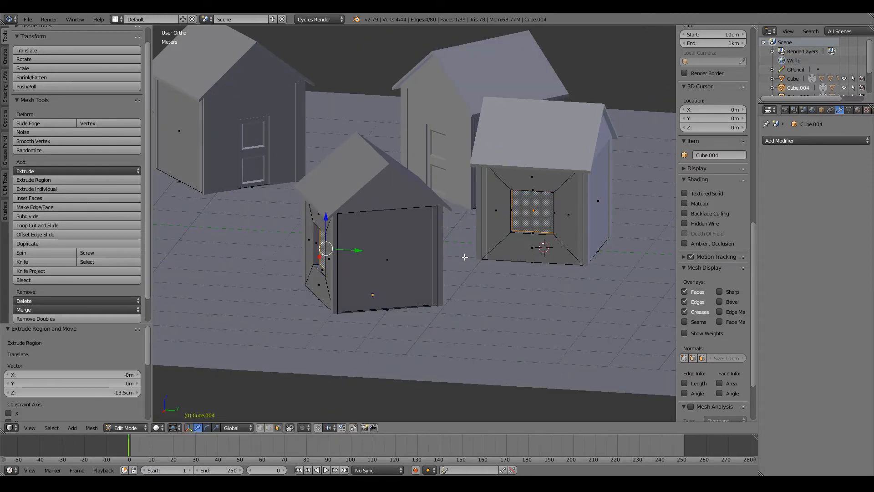
{"action": "key", "text": "x"}
{"action": "left_click", "coordinate": [457, 255]}
Delete the remaining face behind the window opening and leave Edit Mode with everything deselected.
{"action": "middle_click_drag", "start_coordinate": [416, 260], "coordinate": [363, 248]}
{"action": "right_click", "coordinate": [371, 269]}
{"action": "key", "text": "x"}
{"action": "left_click", "coordinate": [369, 271]}
{"action": "right_click", "coordinate": [447, 261]}
{"action": "scroll", "coordinate": [547, 348], "scroll_direction": "down", "scroll_amount": 8}
{"action": "key", "text": "Tab"}
{"action": "key", "text": "a"}
Compare the window opening across the linked houses and select the base object of the front house.
{"action": "scroll", "coordinate": [444, 280], "scroll_direction": "up", "scroll_amount": 7}
{"action": "scroll", "coordinate": [477, 255], "scroll_direction": "down", "scroll_amount": 5}
{"action": "right_click", "coordinate": [363, 246]}
{"action": "scroll", "coordinate": [375, 228], "scroll_direction": "up", "scroll_amount": 8}
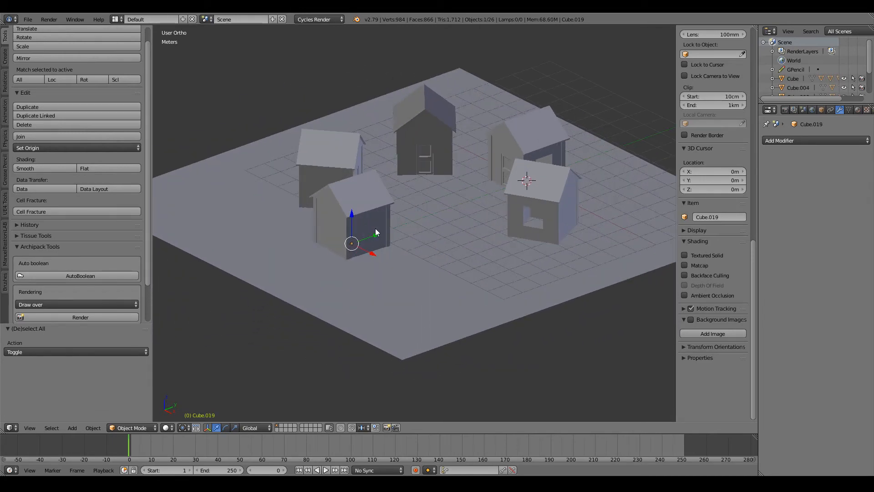
Inset the closed side wall face of the front house by 58.36 cm as a second window.
{"action": "key", "text": "Tab"}
{"action": "key", "text": "Tab"}
{"action": "key", "text": "a"}
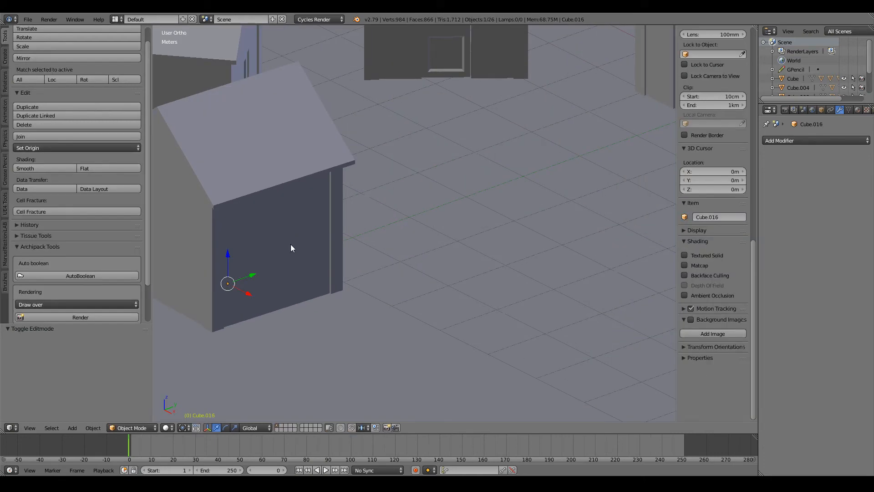
{"action": "scroll", "coordinate": [319, 241], "scroll_direction": "down", "scroll_amount": 3}
{"action": "key", "text": "Tab"}
{"action": "right_click", "coordinate": [319, 242]}
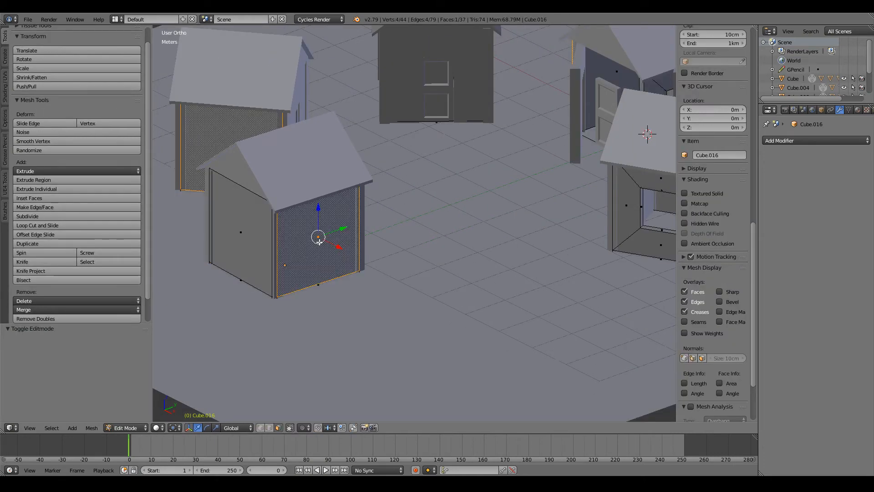
{"action": "key", "text": "i"}
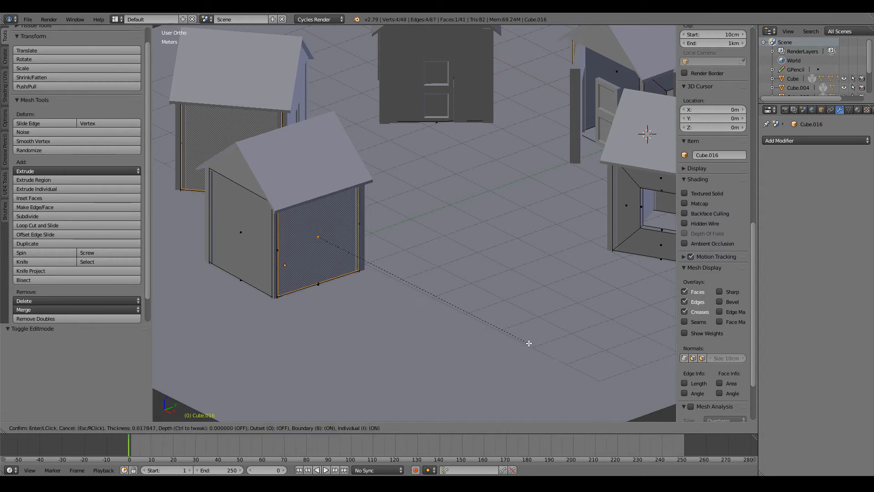
{"action": "left_click", "coordinate": [501, 332]}
Extrude the new inset window face into the wall and delete that face.
{"action": "key", "text": "e"}
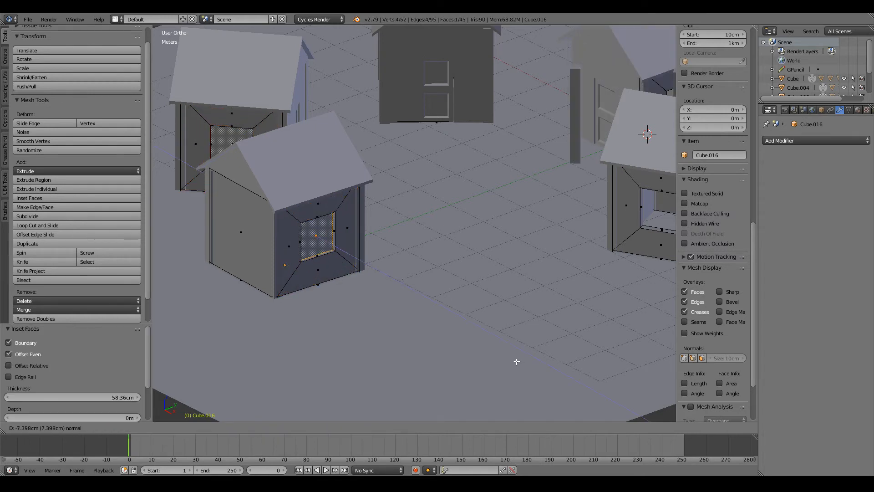
{"action": "left_click", "coordinate": [513, 359]}
{"action": "key", "text": "x"}
{"action": "left_click", "coordinate": [426, 275]}
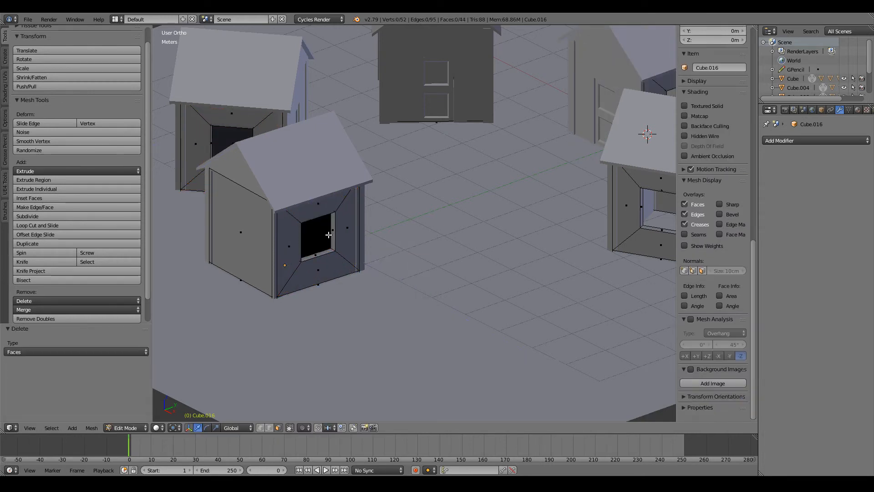
Delete the inner wall face behind the second window and return to Object Mode with everything deselected.
{"action": "right_click", "coordinate": [326, 234]}
{"action": "key", "text": "x"}
{"action": "left_click", "coordinate": [326, 235]}
{"action": "scroll", "coordinate": [325, 234], "scroll_direction": "down", "scroll_amount": 5}
{"action": "key", "text": "Tab"}
{"action": "key", "text": "a"}
{"action": "middle_click_drag", "start_coordinate": [431, 233], "coordinate": [414, 225]}
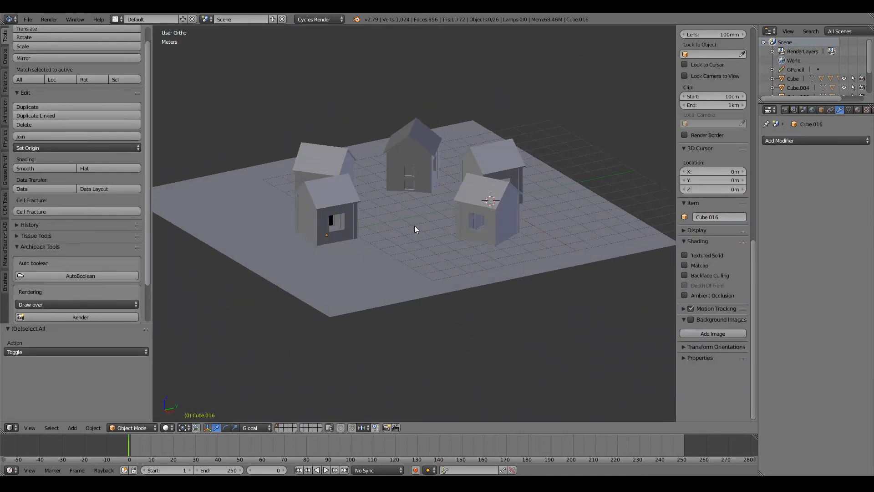
Select the original house's base object and show its mesh in Edit Mode from the left view.
{"action": "key", "text": "KP_1"}
{"action": "key", "text": "KP_3"}
{"action": "right_click", "coordinate": [414, 226]}
{"action": "scroll", "coordinate": [414, 226], "scroll_direction": "up", "scroll_amount": 10}
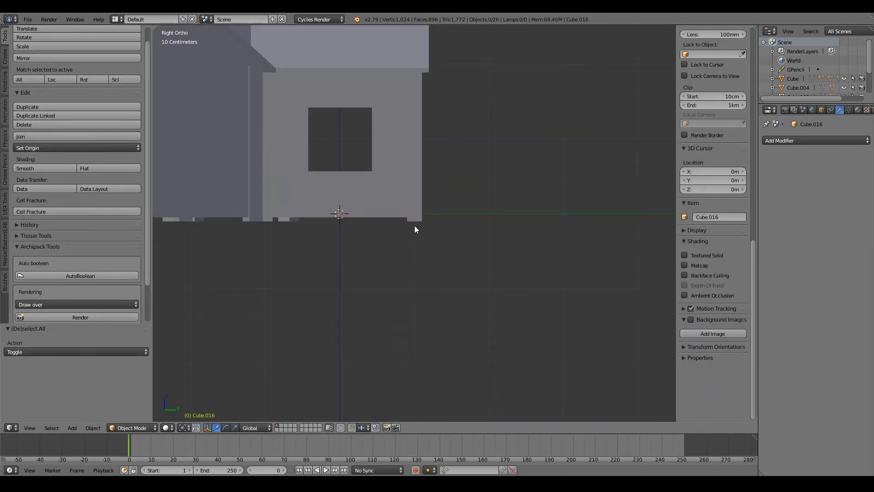
{"action": "scroll", "coordinate": [414, 225], "scroll_direction": "down", "scroll_amount": 3, "text": "ctrl"}
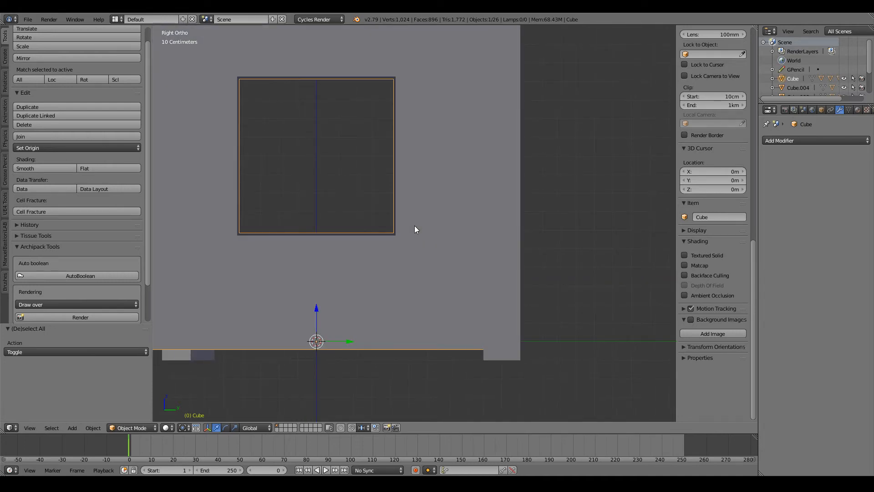
{"action": "key", "text": "Tab"}
{"action": "middle_click_drag", "start_coordinate": [416, 227], "coordinate": [408, 238]}
{"action": "key", "text": "KP_3"}
{"action": "key", "text": "ctrl+KP_3"}
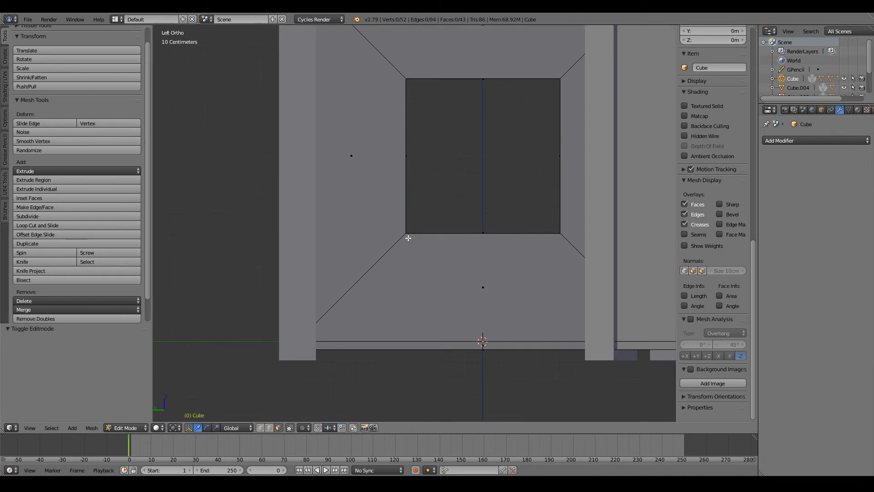
In wireframe edge mode, try scaling the window opening's inner edge loop.
{"action": "key", "text": "z"}
{"action": "key", "text": "ctrl+KP_6"}
{"action": "key", "text": "a"}
{"action": "key", "text": "a"}
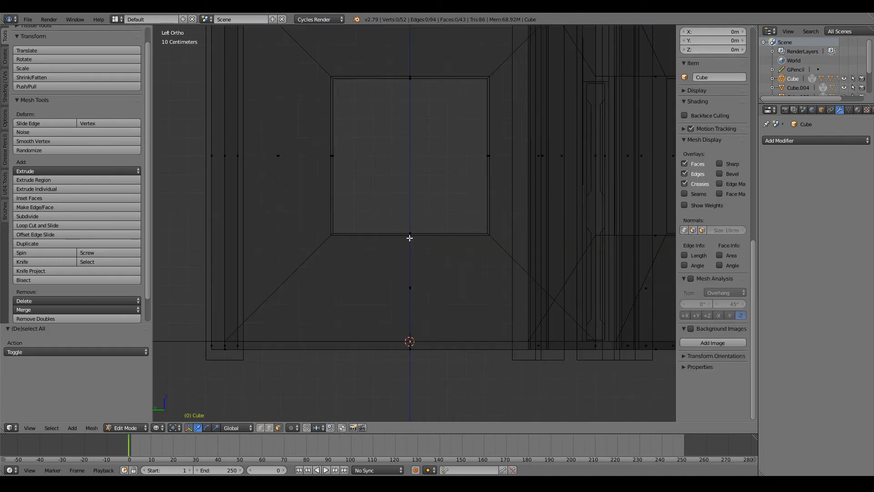
{"action": "scroll", "coordinate": [409, 238], "scroll_direction": "up", "scroll_amount": 3}
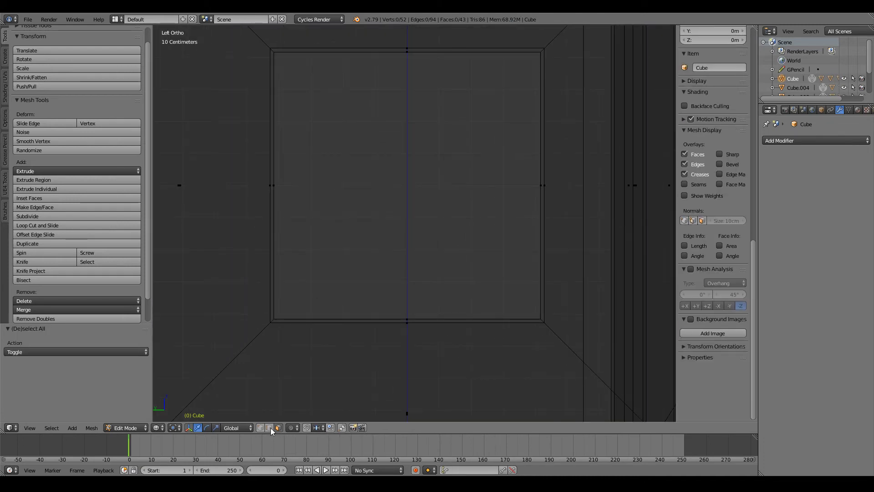
{"action": "right_click", "coordinate": [297, 318], "text": "alt"}
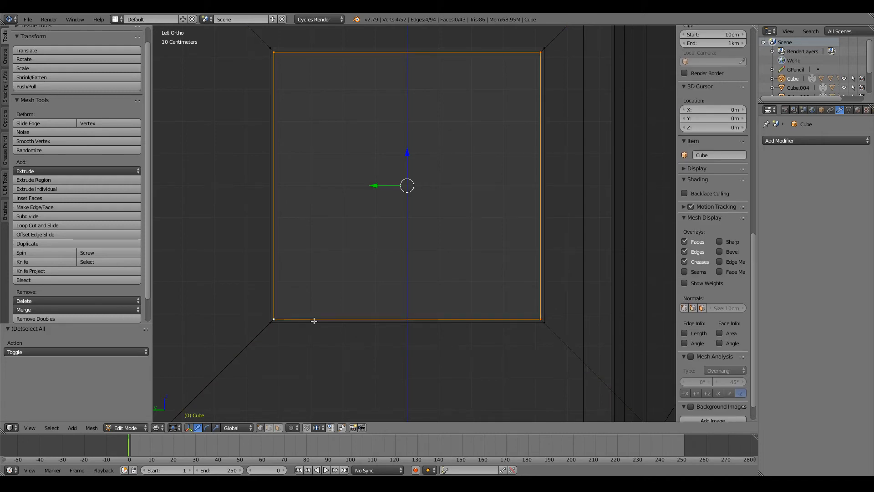
{"action": "scroll", "coordinate": [509, 365], "scroll_direction": "down", "scroll_amount": 2}
{"action": "key", "text": "s"}
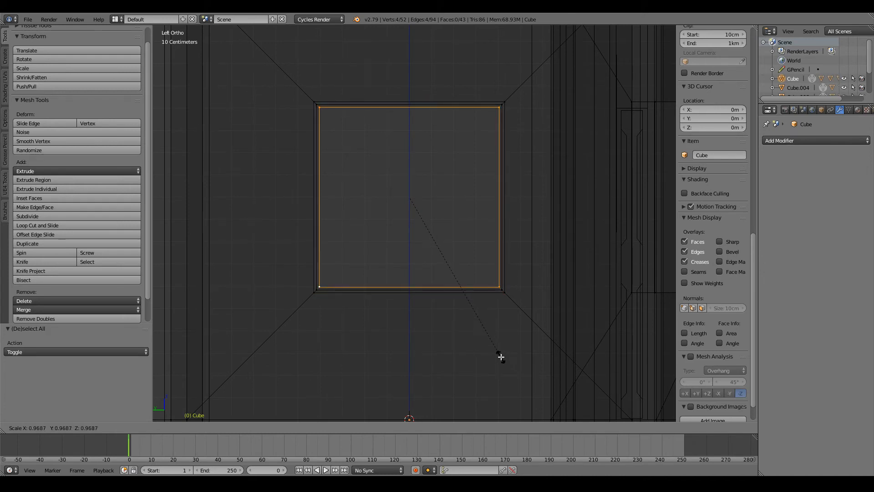
{"action": "right_click", "coordinate": [500, 356]}
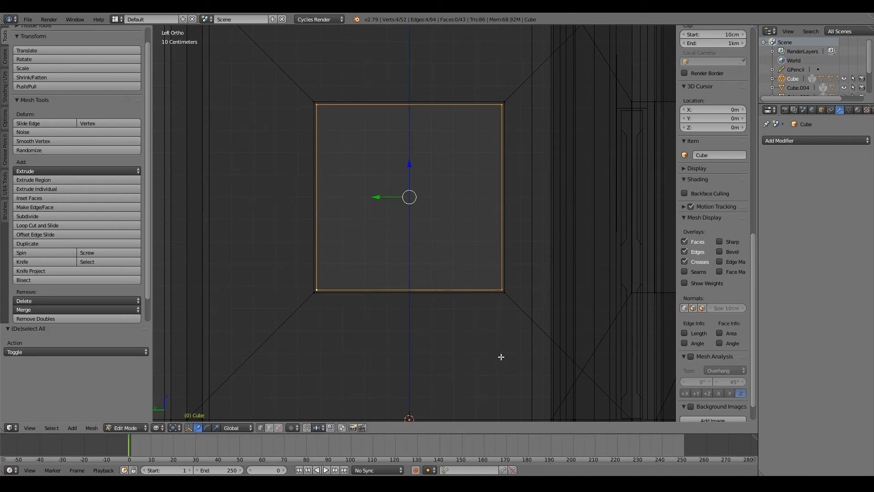
Try scaling the window's outer edge loop and return to solid shading in Object Mode.
{"action": "right_click", "coordinate": [315, 110], "text": "alt"}
{"action": "key", "text": "s"}
{"action": "right_click", "coordinate": [489, 317]}
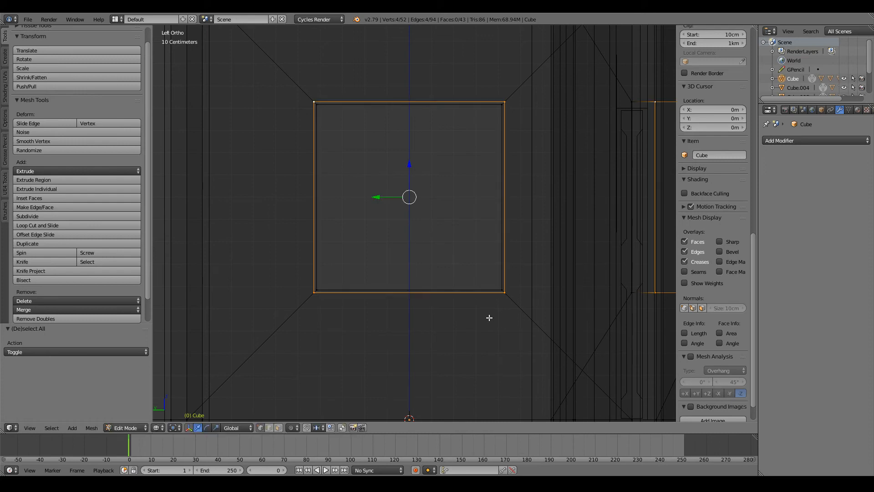
{"action": "key", "text": "a"}
{"action": "key", "text": "Tab"}
{"action": "key", "text": "z"}
Examine the window openings of the linked houses from several angles.
{"action": "middle_click_drag", "start_coordinate": [417, 233], "coordinate": [281, 239]}
{"action": "scroll", "coordinate": [413, 233], "scroll_direction": "up", "scroll_amount": 3}
{"action": "scroll", "coordinate": [413, 233], "scroll_direction": "down", "scroll_amount": 3}
{"action": "key", "text": "a"}
{"action": "scroll", "coordinate": [199, 225], "scroll_direction": "up", "scroll_amount": 3}
{"action": "scroll", "coordinate": [204, 239], "scroll_direction": "down", "scroll_amount": 12}
{"action": "scroll", "coordinate": [282, 273], "scroll_direction": "down", "scroll_amount": 5}
{"action": "scroll", "coordinate": [281, 239], "scroll_direction": "up", "scroll_amount": 7}
{"action": "middle_click_drag", "start_coordinate": [346, 236], "coordinate": [365, 174]}
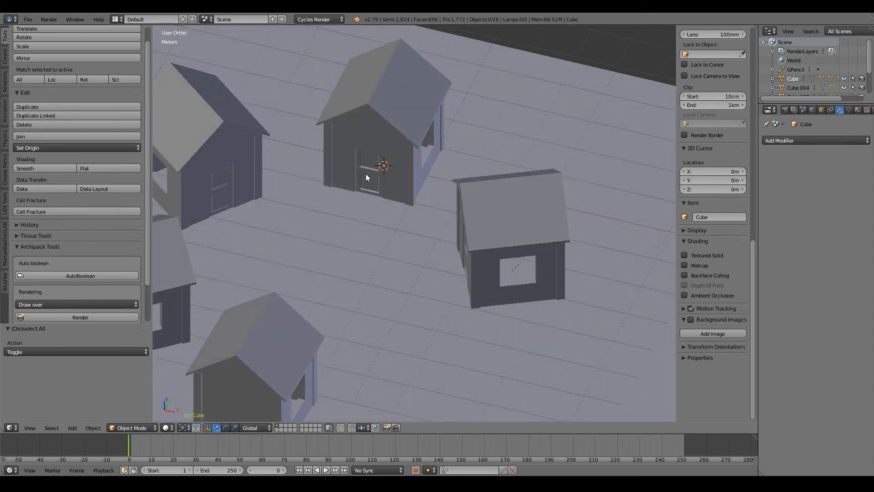
Try rotating the original house's door about global Z and deselect everything.
{"action": "key", "text": "r"}
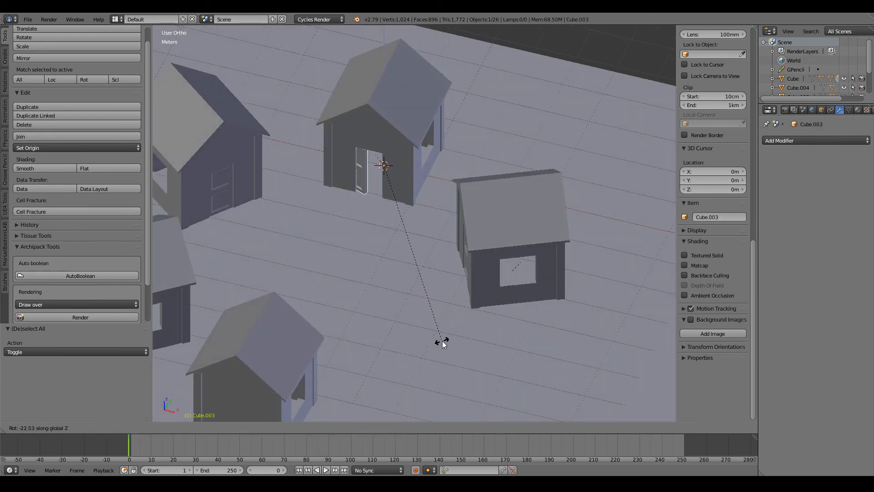
{"action": "right_click", "coordinate": [571, 283]}
{"action": "scroll", "coordinate": [412, 214], "scroll_direction": "down", "scroll_amount": 3, "text": "ctrl"}
{"action": "scroll", "coordinate": [411, 215], "scroll_direction": "up", "scroll_amount": 5, "text": "shift"}
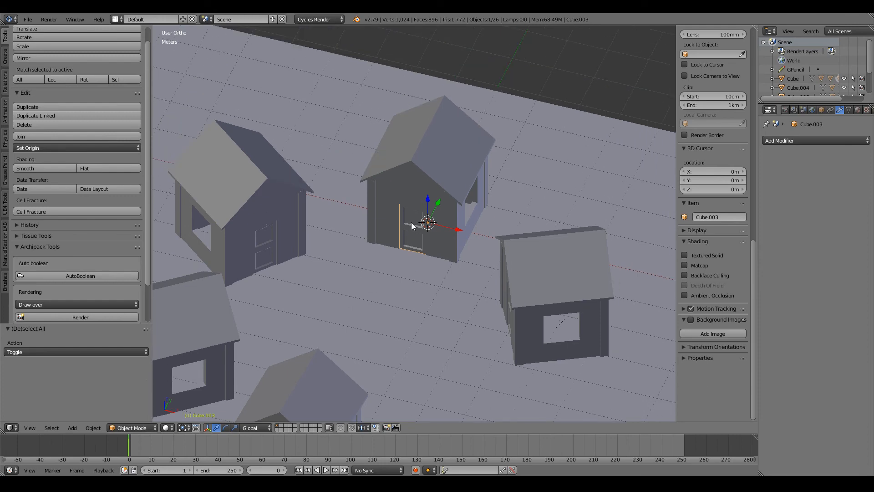
{"action": "scroll", "coordinate": [411, 227], "scroll_direction": "up", "scroll_amount": 5}
{"action": "scroll", "coordinate": [411, 228], "scroll_direction": "down", "scroll_amount": 7}
{"action": "key", "text": "a"}
Select the first duplicated house's door and place the 3D cursor at the door's bottom hinge corner.
{"action": "middle_click_drag", "start_coordinate": [417, 262], "coordinate": [485, 252]}
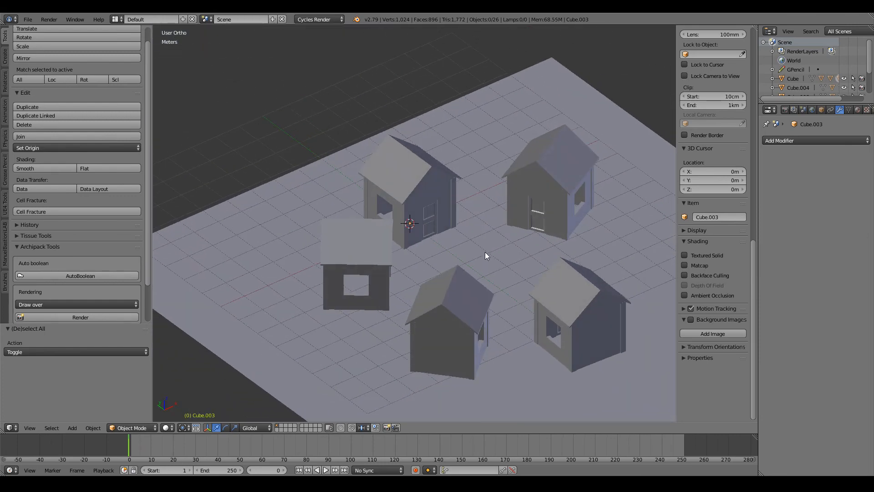
{"action": "scroll", "coordinate": [473, 252], "scroll_direction": "up", "scroll_amount": 8, "text": "ctrl"}
{"action": "scroll", "coordinate": [455, 232], "scroll_direction": "up", "scroll_amount": 3}
{"action": "right_click", "coordinate": [442, 211]}
{"action": "scroll", "coordinate": [467, 223], "scroll_direction": "up", "scroll_amount": 6}
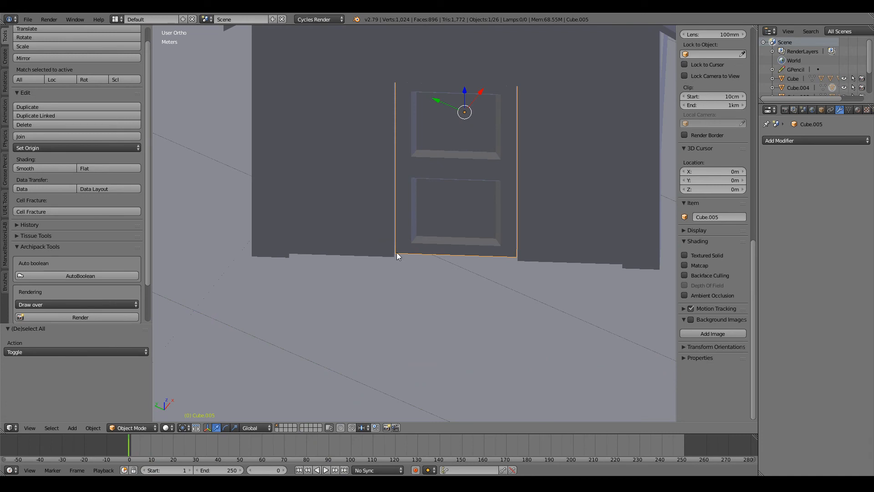
{"action": "left_click", "coordinate": [395, 252]}
Find the Set Origin command and move the selected door's origin to the 3D cursor.
{"action": "key", "text": "space"}
{"action": "type", "text": "s"}
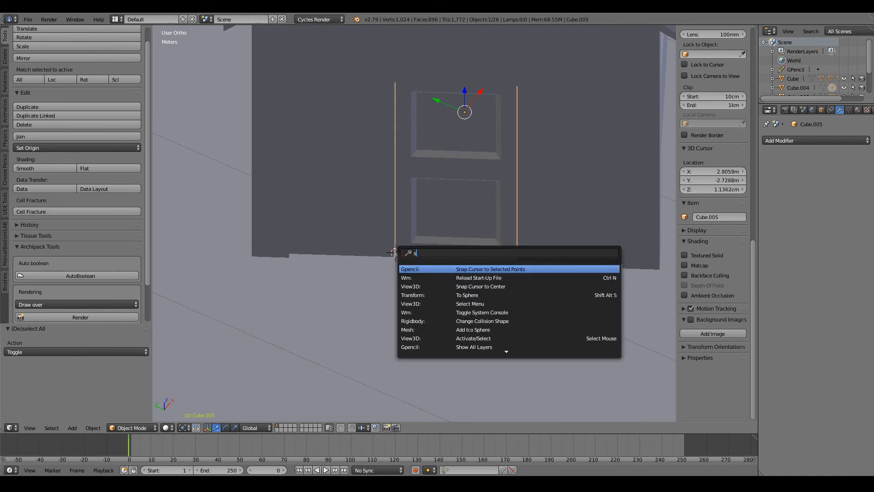
{"action": "type", "text": "etori"}
{"action": "key", "text": "BackSpace"}
{"action": "key", "text": "BackSpace"}
{"action": "key", "text": "BackSpace"}
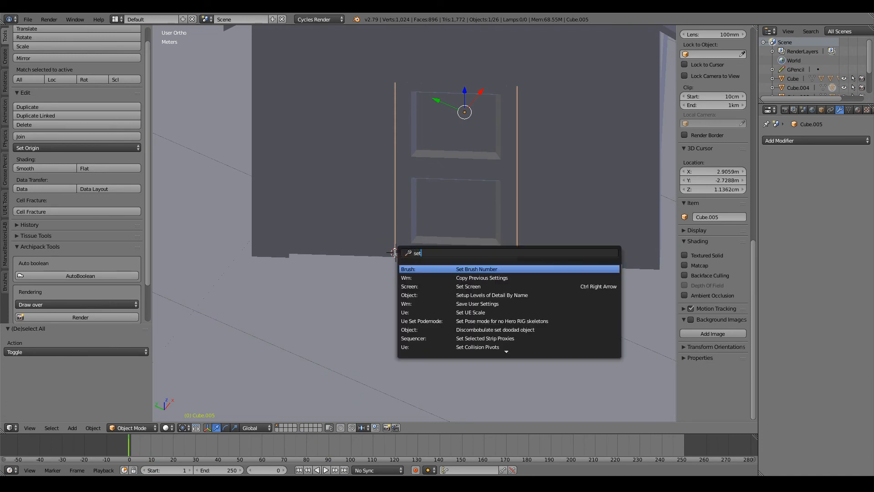
{"action": "type", "text": "or"}
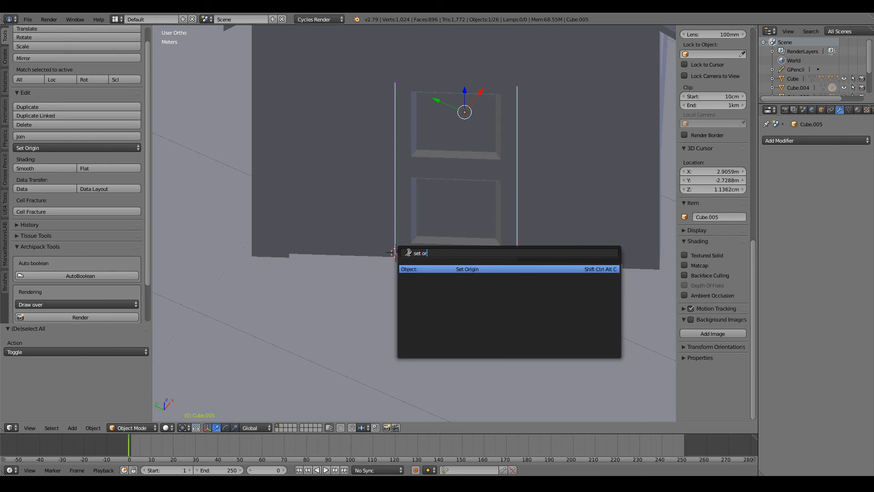
{"action": "left_click", "coordinate": [476, 269]}
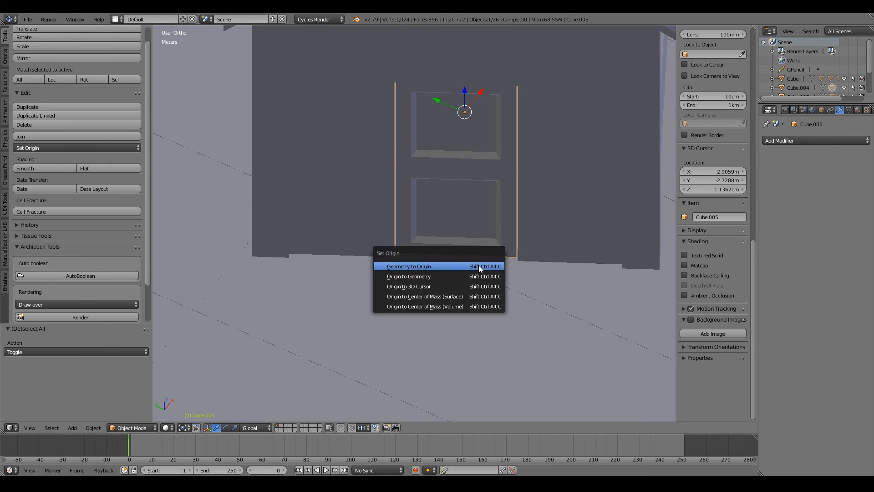
{"action": "left_click", "coordinate": [443, 284]}
Try rotating the duplicated door about global Z around its new hinge origin and check the linked houses.
{"action": "middle_click_drag", "start_coordinate": [444, 285], "coordinate": [450, 222]}
{"action": "key", "text": "r"}
{"action": "key", "text": "z"}
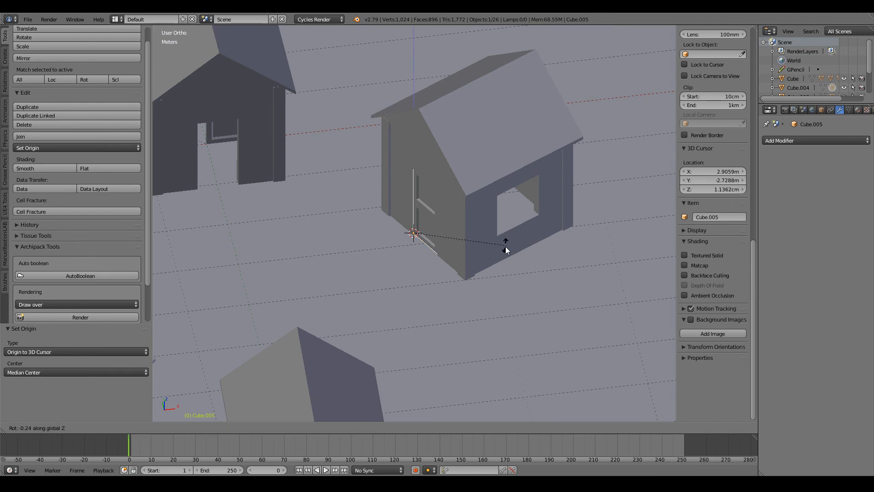
{"action": "left_click", "coordinate": [349, 297]}
{"action": "scroll", "coordinate": [350, 282], "scroll_direction": "down", "scroll_amount": 5}
{"action": "middle_click_drag", "start_coordinate": [351, 264], "coordinate": [424, 196]}
{"action": "scroll", "coordinate": [424, 196], "scroll_direction": "up", "scroll_amount": 5}
{"action": "scroll", "coordinate": [423, 195], "scroll_direction": "down", "scroll_amount": 5}
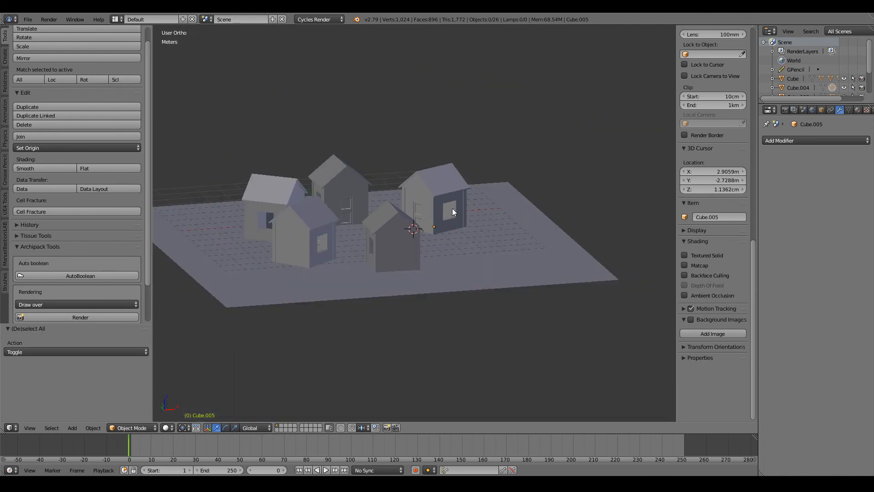
Try applying the object transform to all objects in the scene and deselect everything.
{"action": "key", "text": "a"}
{"action": "key", "text": "ctrl+a"}
{"action": "left_click", "coordinate": [434, 203]}
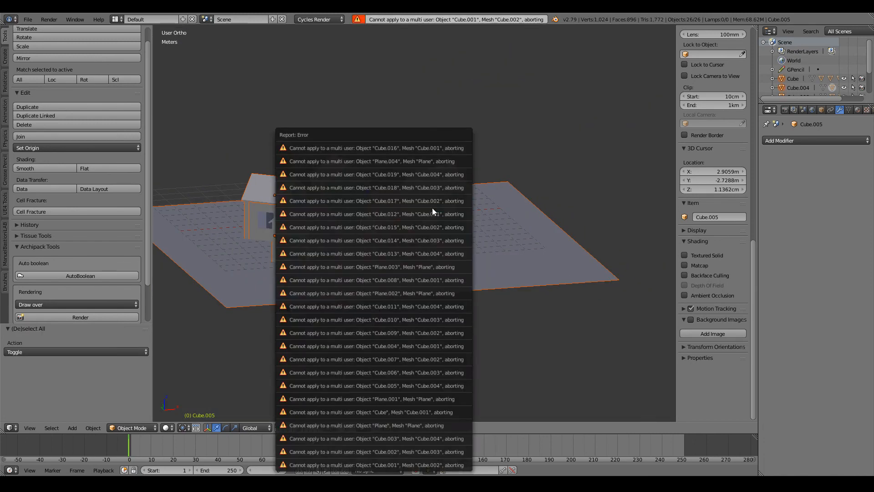
{"action": "middle_click_drag", "start_coordinate": [545, 193], "coordinate": [493, 233]}
{"action": "key", "text": "a"}
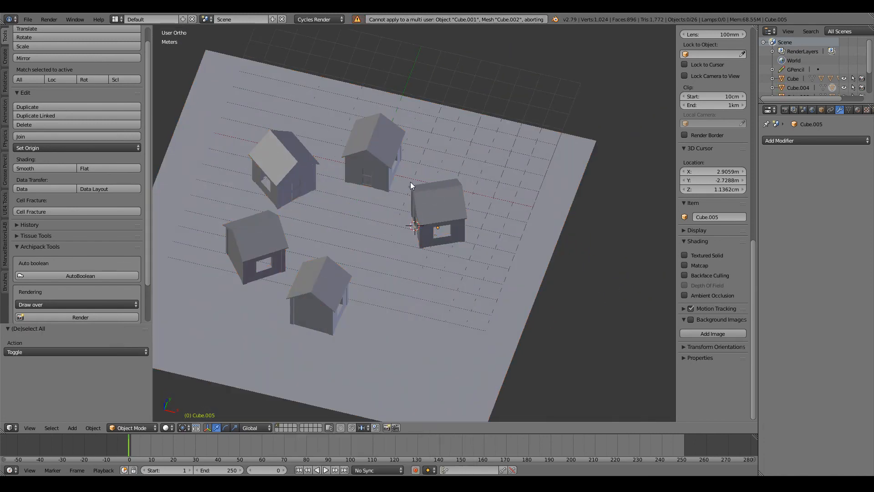
{"action": "middle_click_drag", "start_coordinate": [411, 182], "coordinate": [406, 173]}
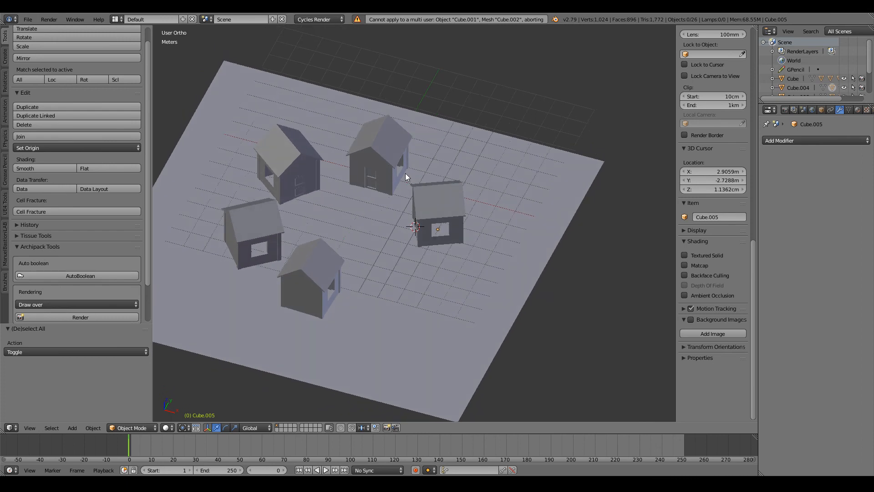